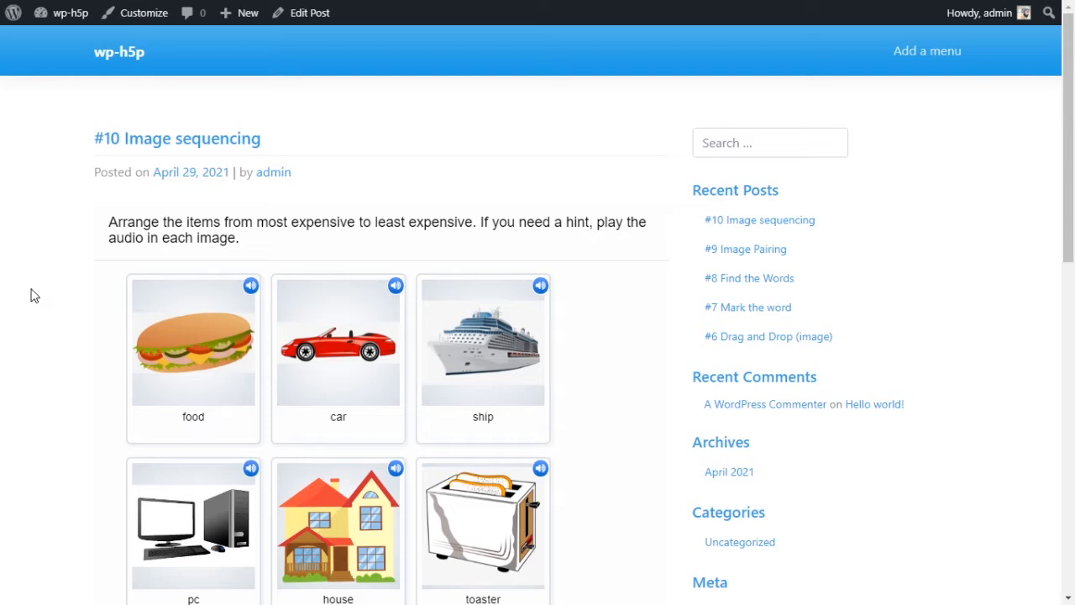
Read the task instructions and look over the image cards in the #10 Image sequencing post.
scroll(211, 249, down, 2)
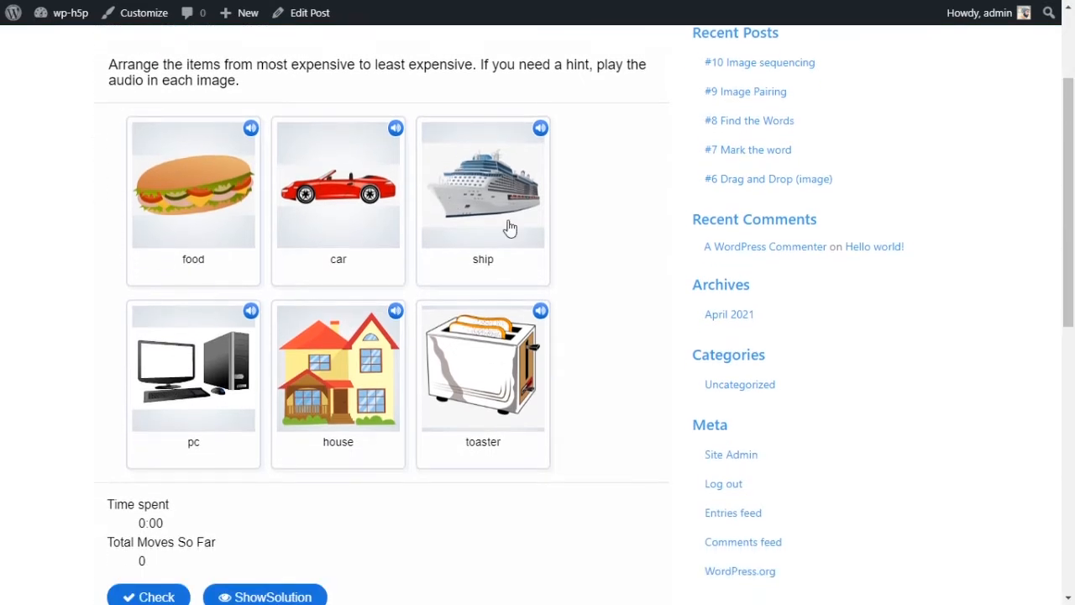
scroll(400, 387, up, 2)
scroll(397, 376, down, 1)
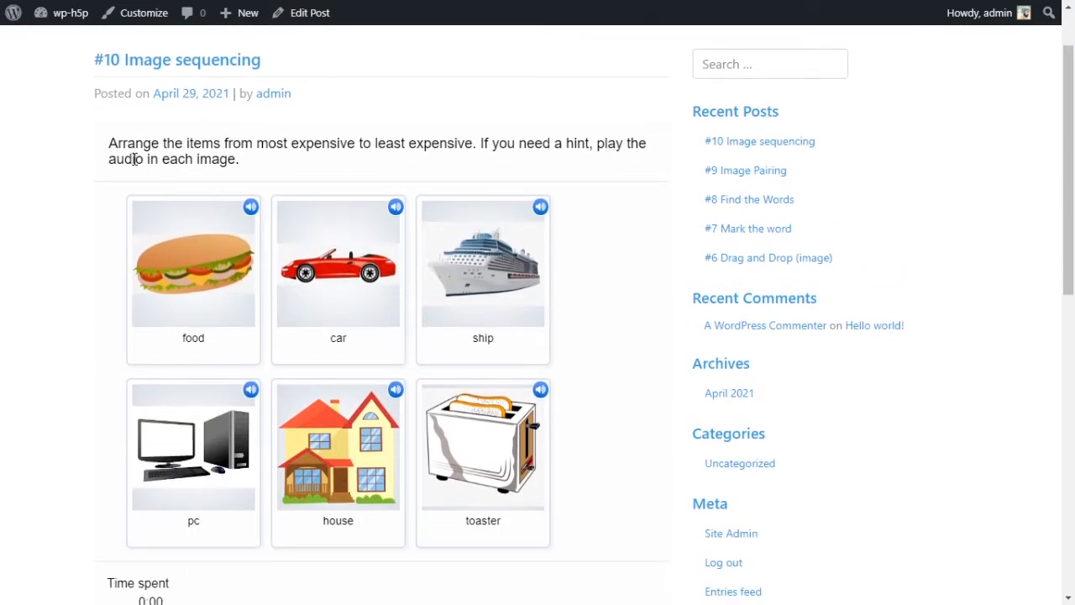
drag(109, 144, 586, 143)
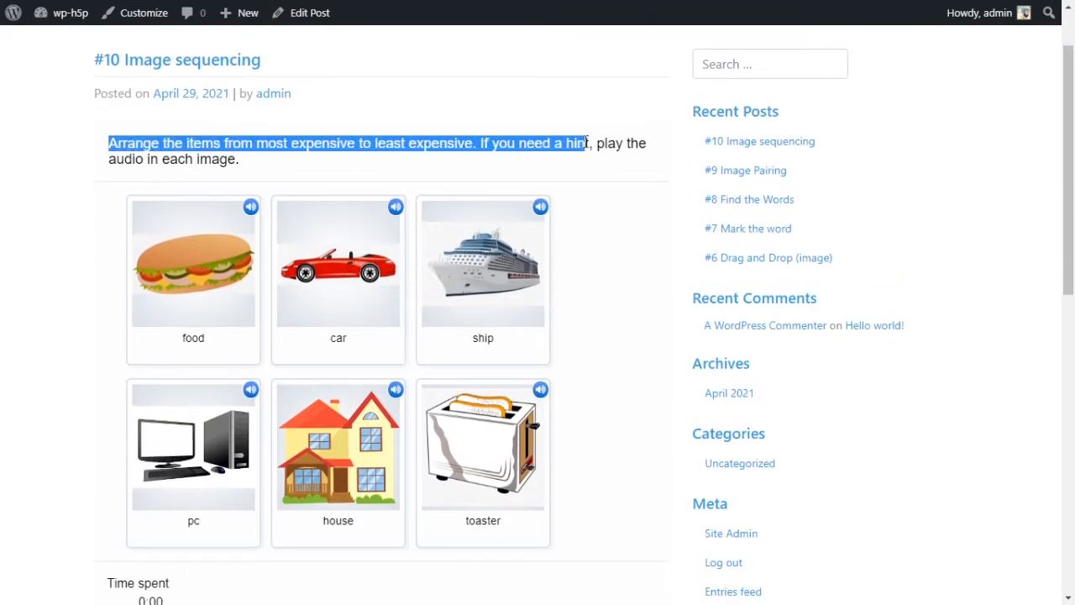
click(586, 143)
drag(183, 144, 477, 144)
drag(480, 143, 649, 148)
click(618, 158)
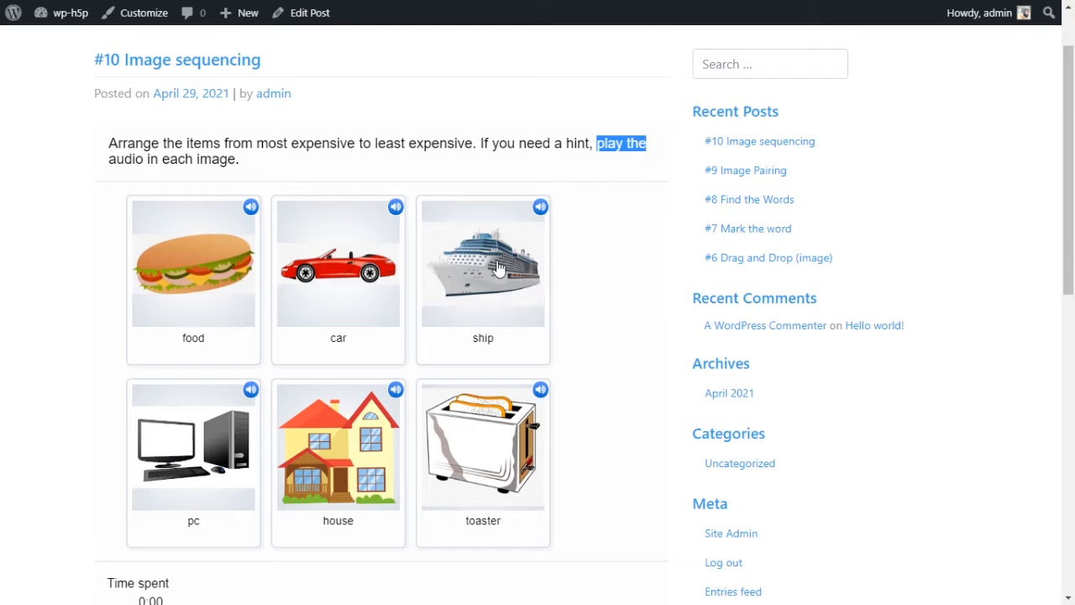
Arrange the image cards in the order ship, house, car, pc, toaster, food.
drag(499, 267, 319, 269)
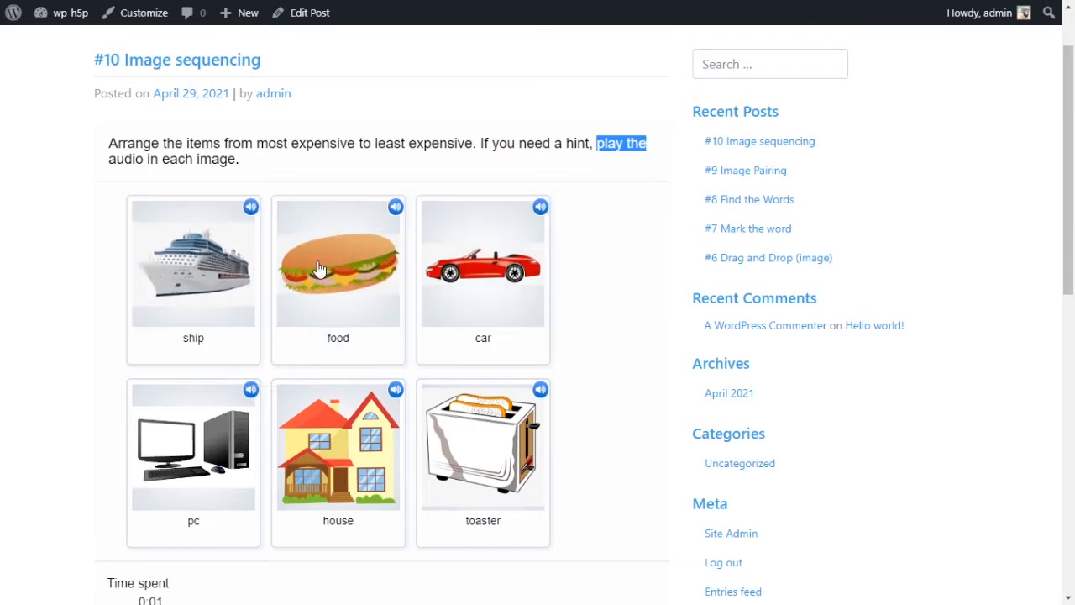
drag(365, 439, 323, 286)
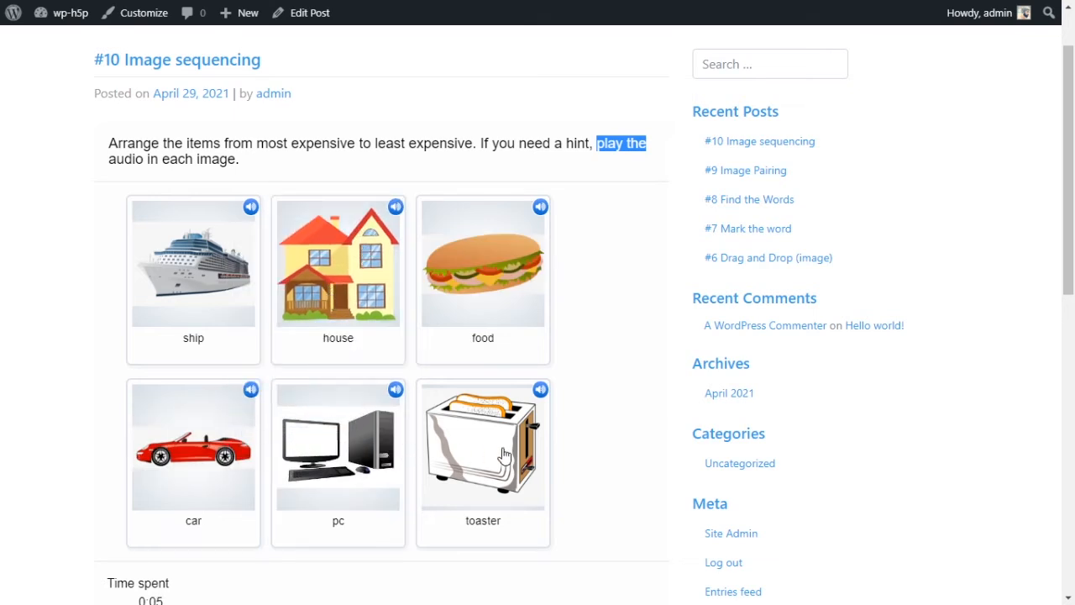
drag(173, 457, 485, 289)
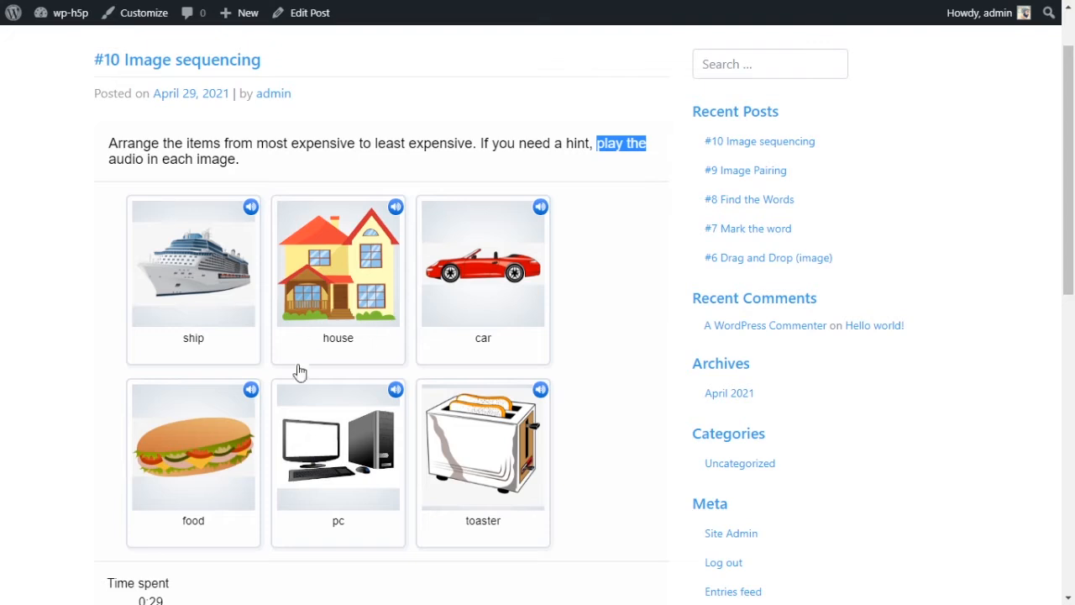
drag(372, 453, 266, 428)
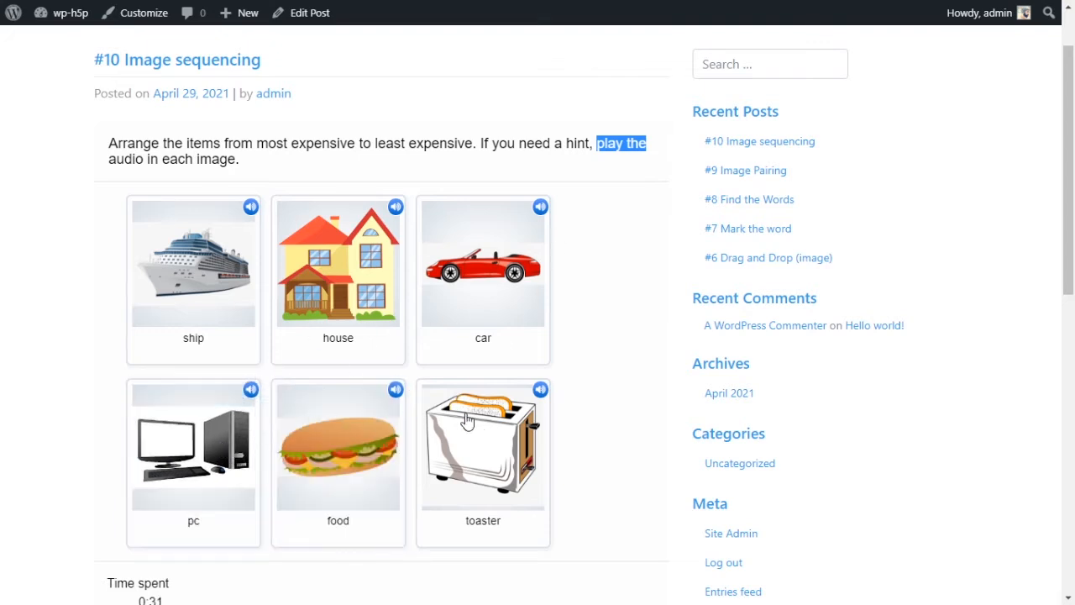
drag(467, 420, 321, 422)
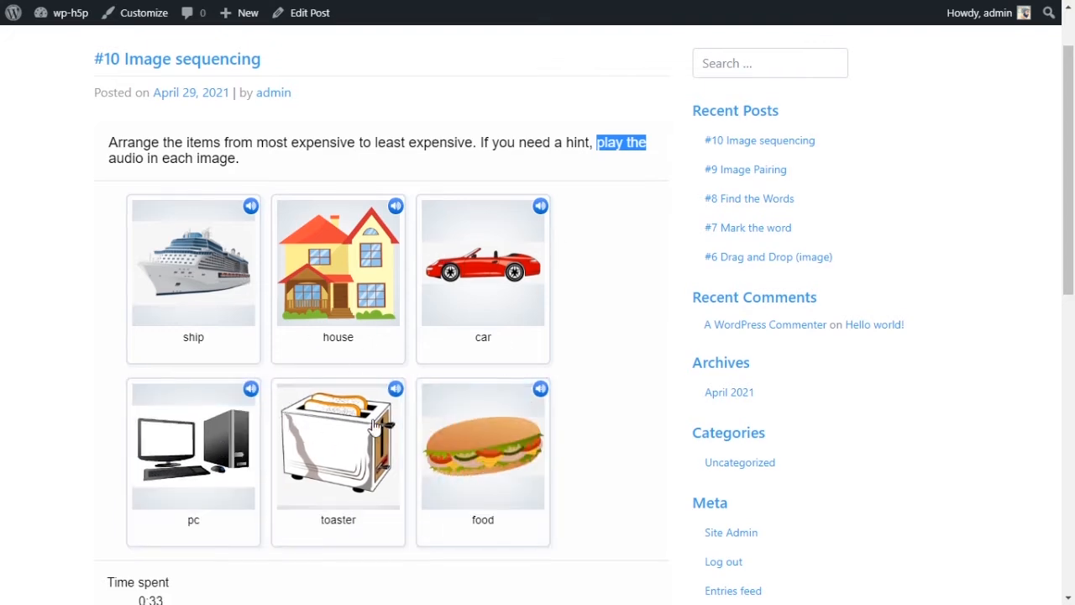
Review the time spent and total moves, and check the arranged sequence for a score.
scroll(375, 425, down, 3)
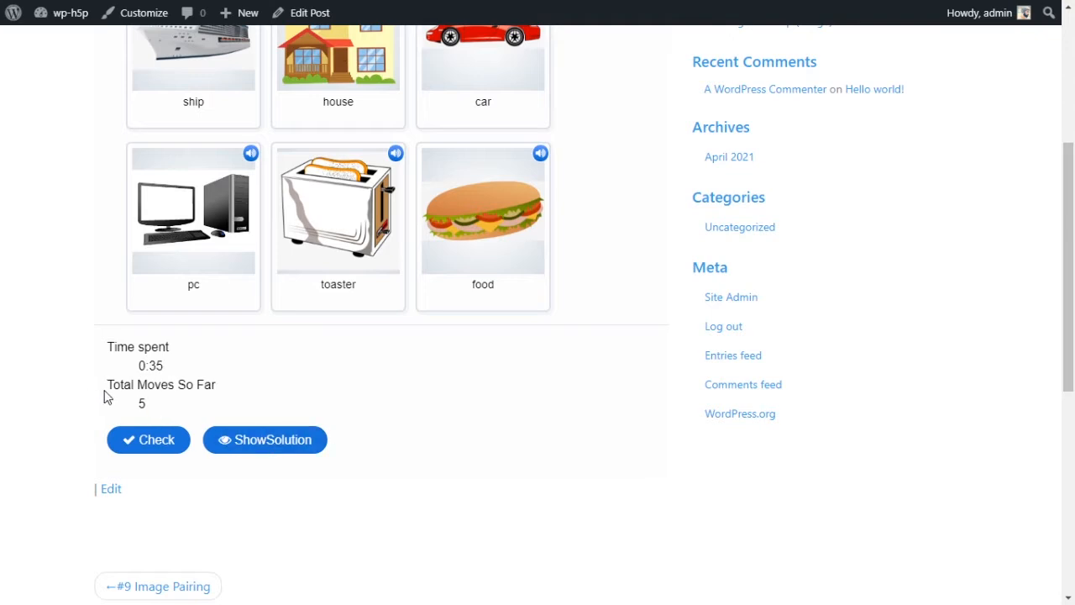
drag(105, 397, 226, 403)
click(109, 345)
drag(109, 345, 178, 366)
click(179, 366)
scroll(219, 443, up, 2)
scroll(206, 477, down, 1)
click(153, 523)
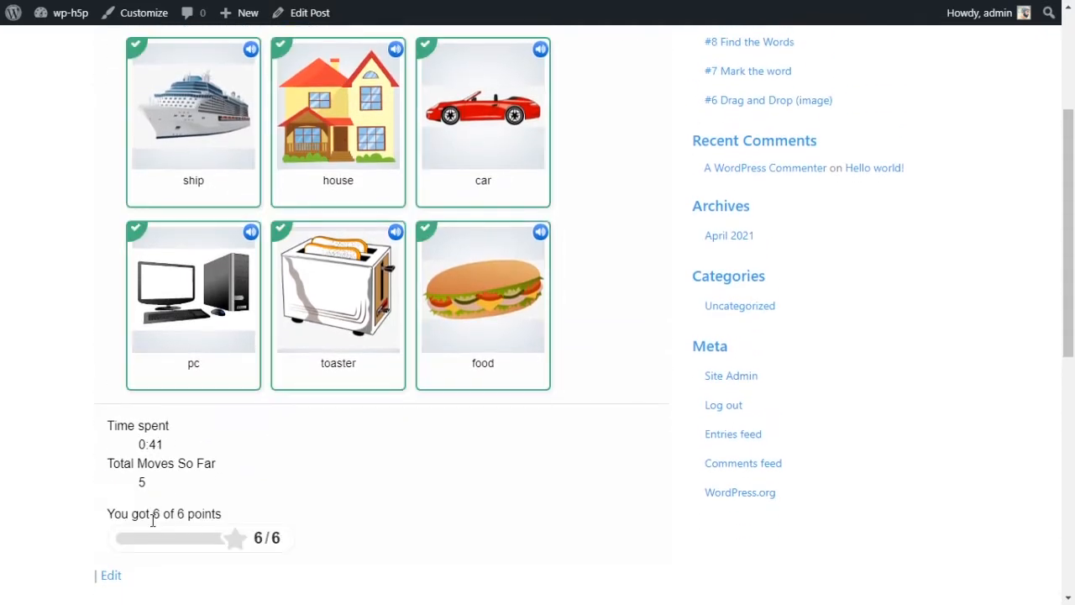
scroll(384, 396, up, 1)
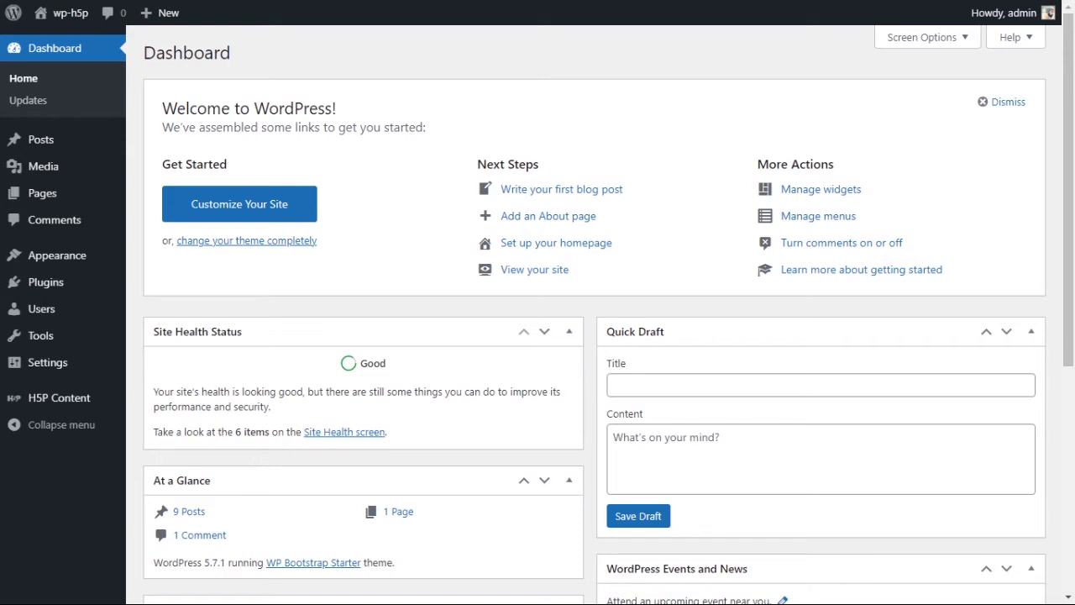
Start a new H5P content item using the Image Sequencing content type.
mouse_move(59, 398)
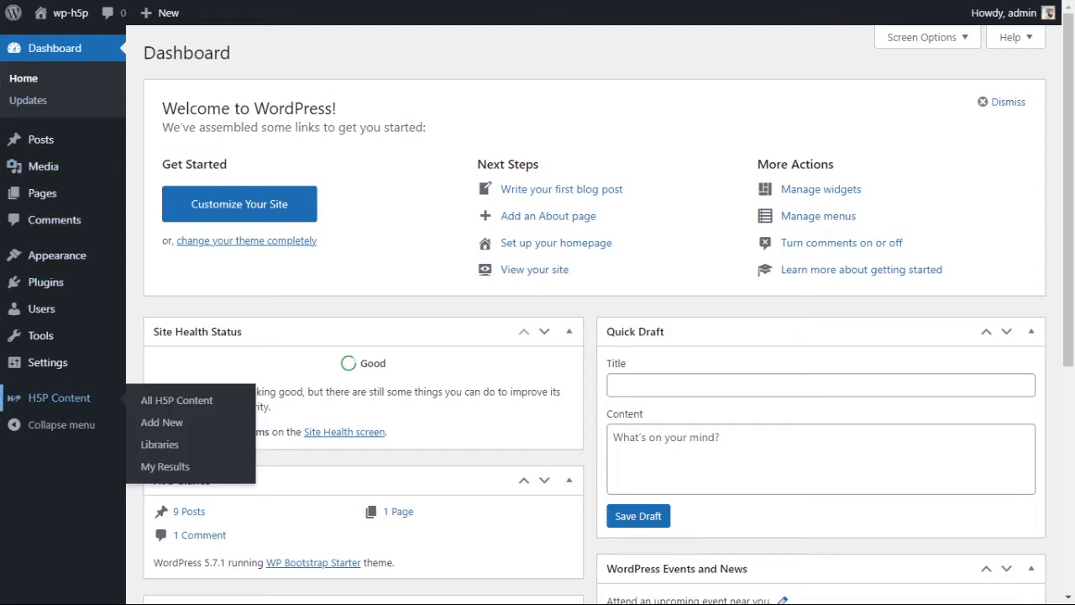
click(160, 422)
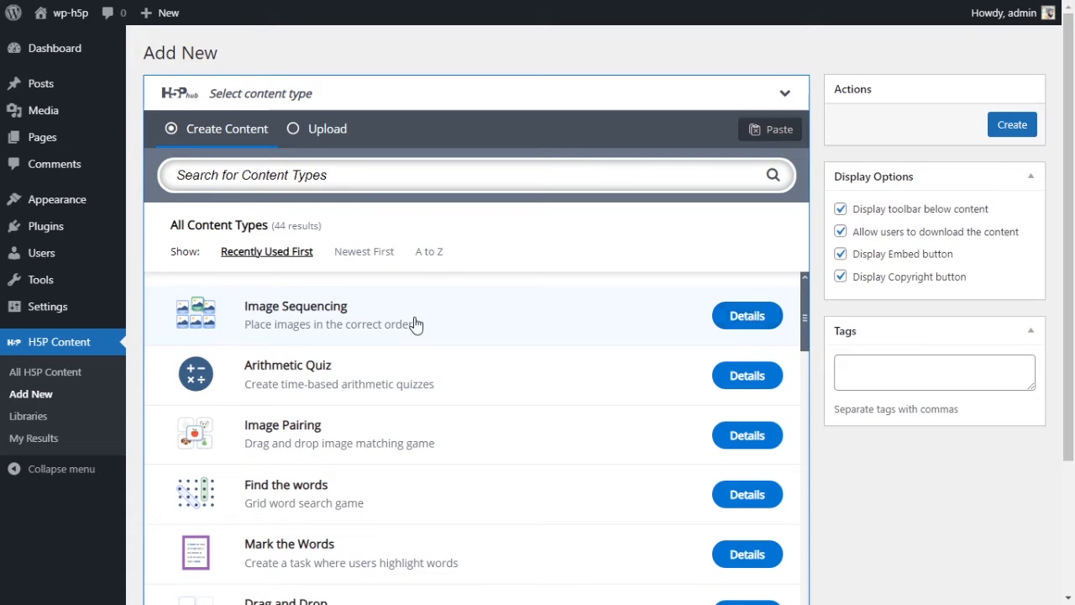
scroll(415, 323, down, 6)
scroll(739, 446, up, 6)
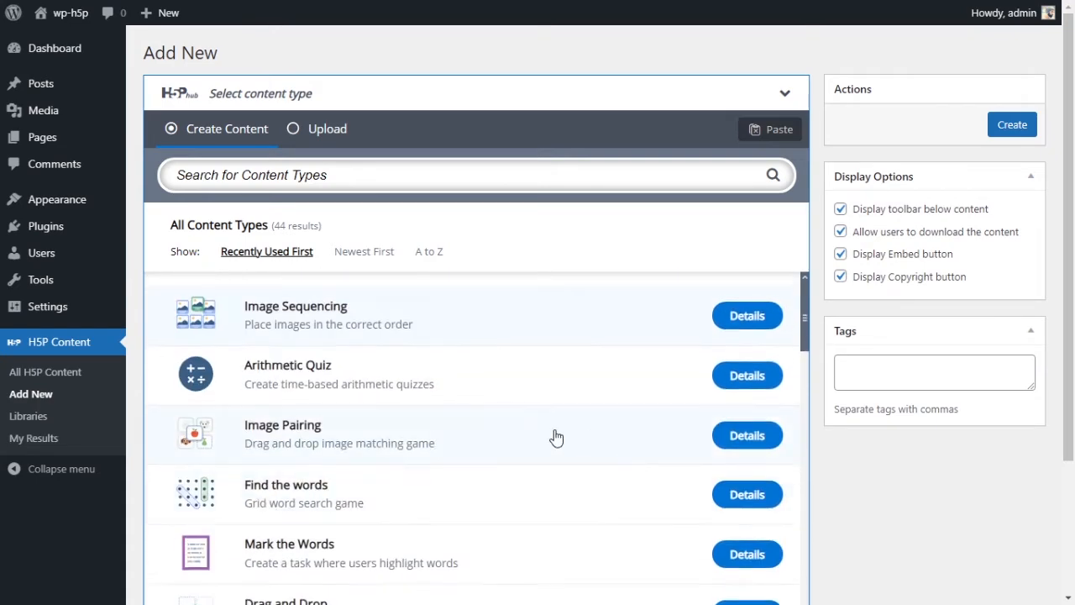
click(368, 338)
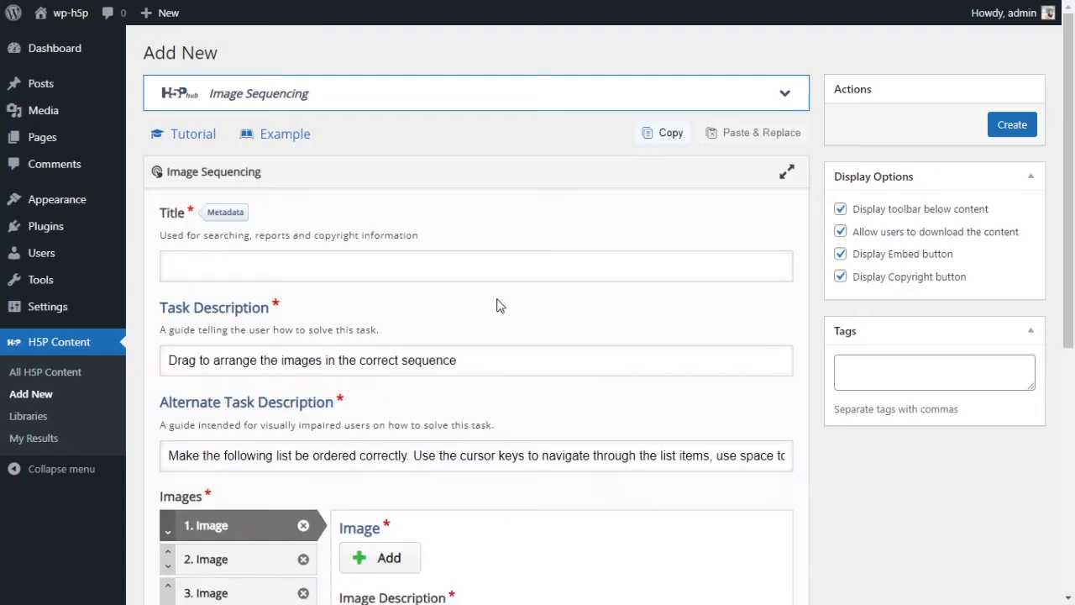
Title the new content "Image sequencing activity".
click(467, 267)
text(I)
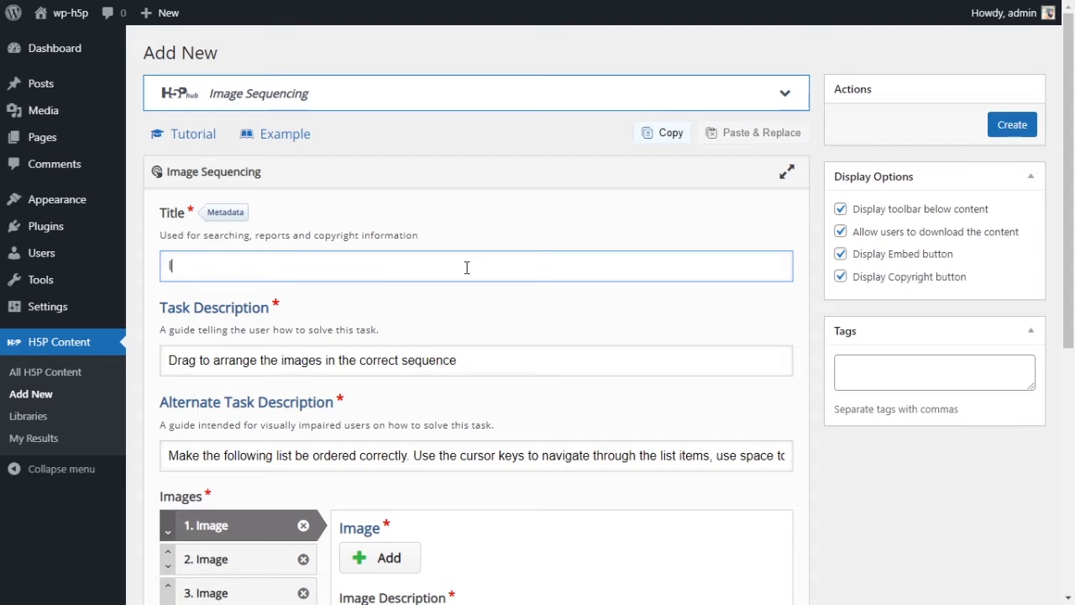
text(mage sequencing activity)
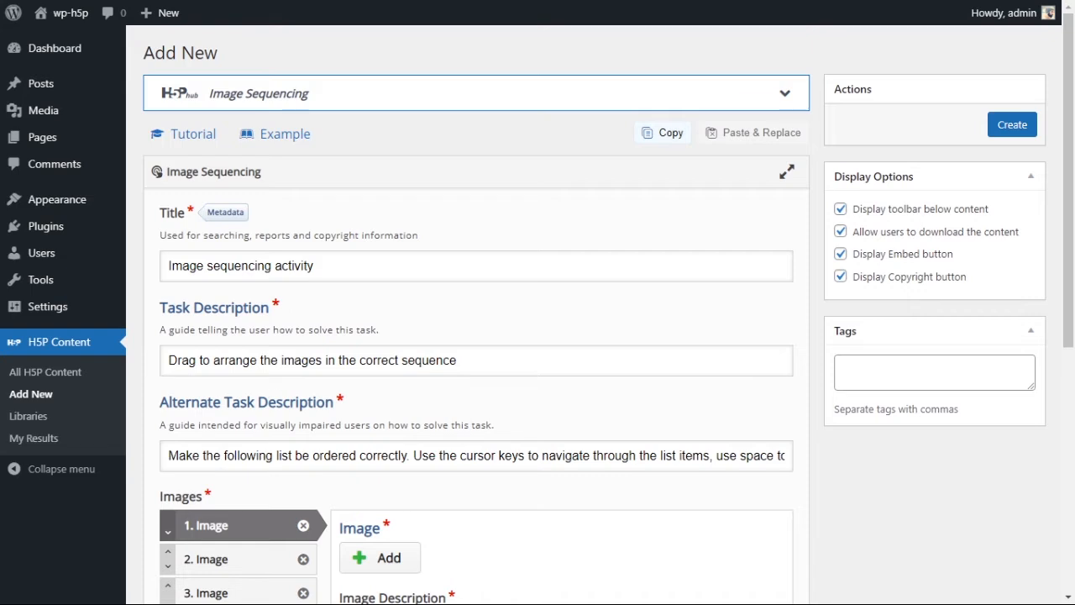
triple_click(357, 266)
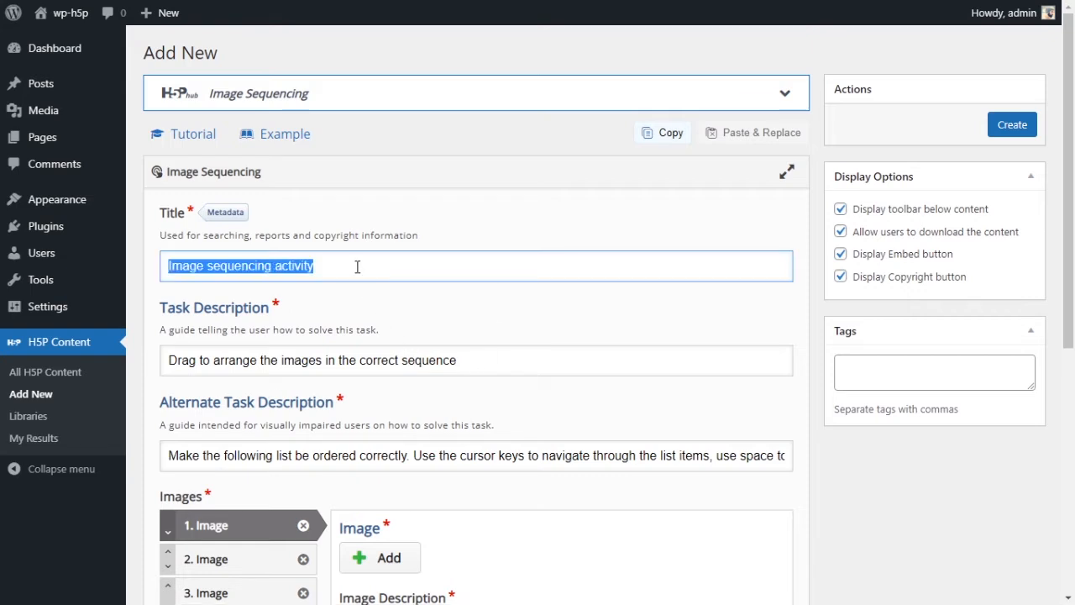
Set the task description to "Arrange the items from most expensive to least expensive. If you need a hint, play the audio in each image.".
click(344, 357)
key(ctrl+a)
text(Arrange the items from most expenive to least expensive. If you need a hint, play the audio in each image)
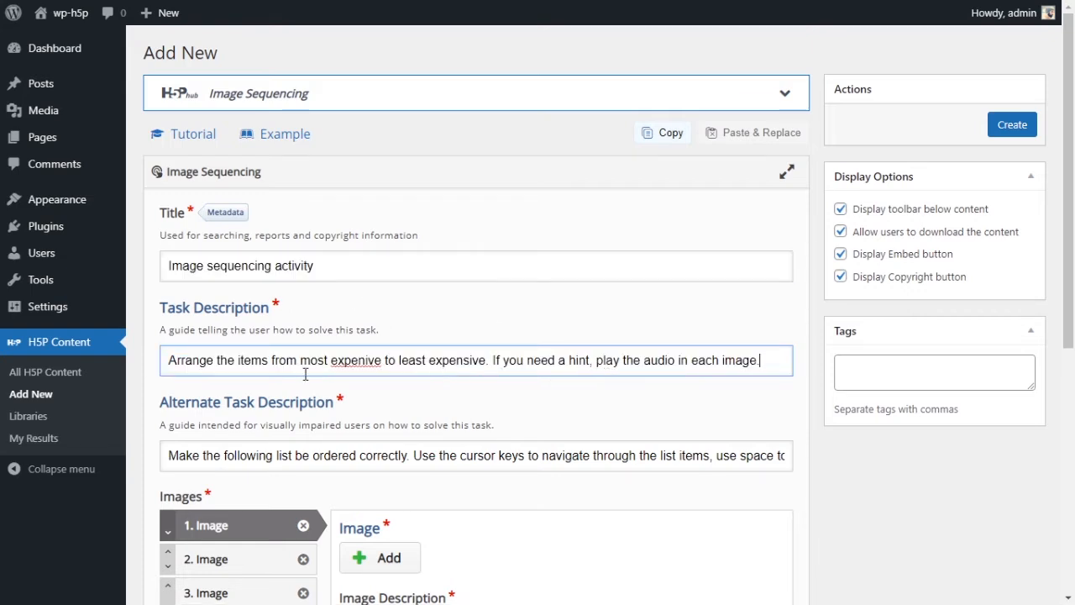
right_click(354, 359)
click(372, 375)
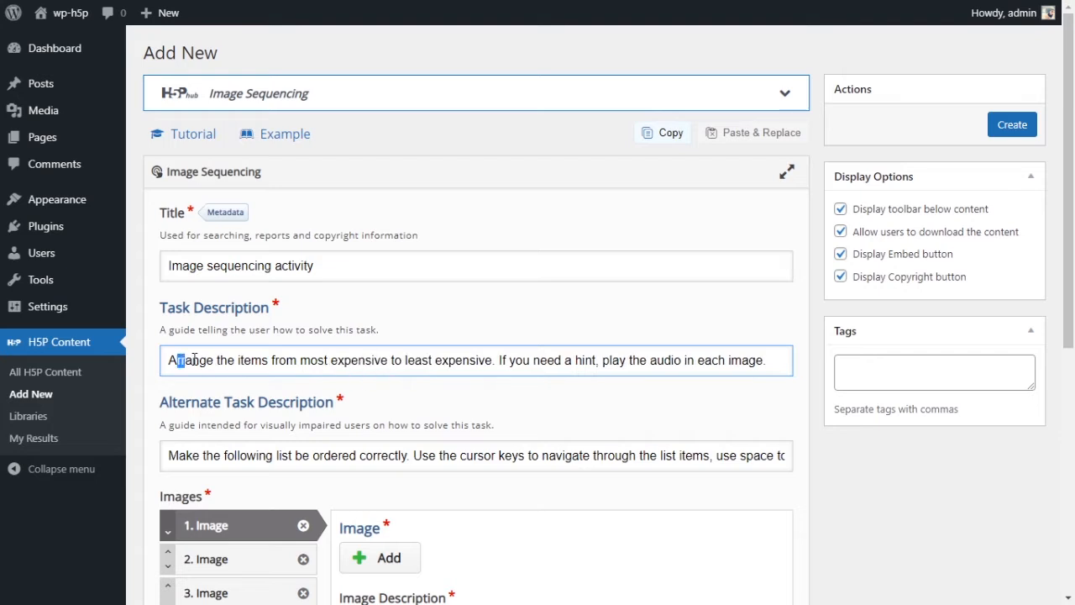
drag(179, 359, 745, 367)
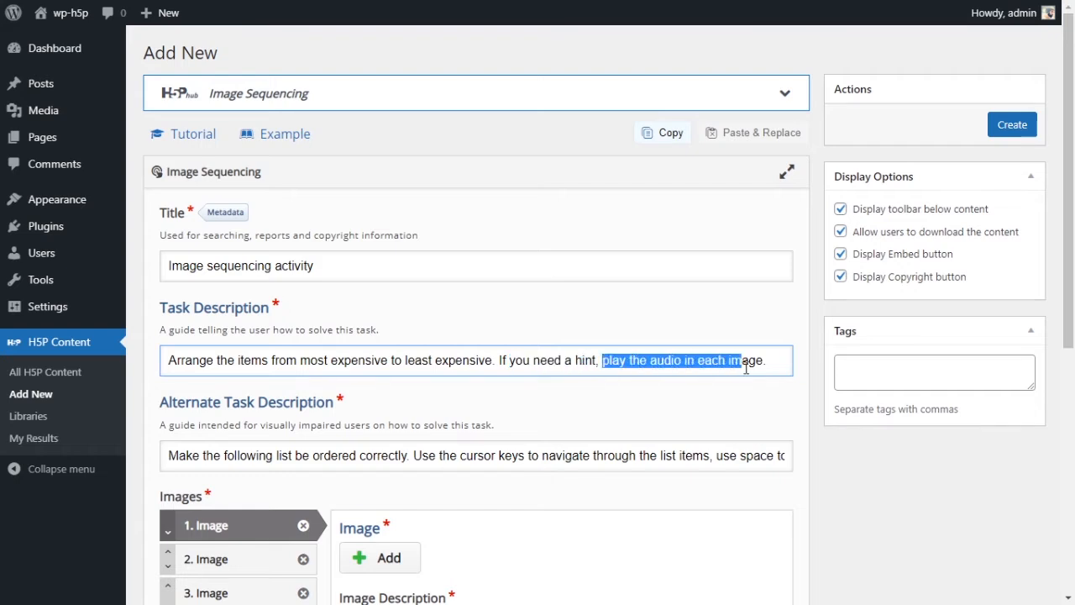
click(660, 370)
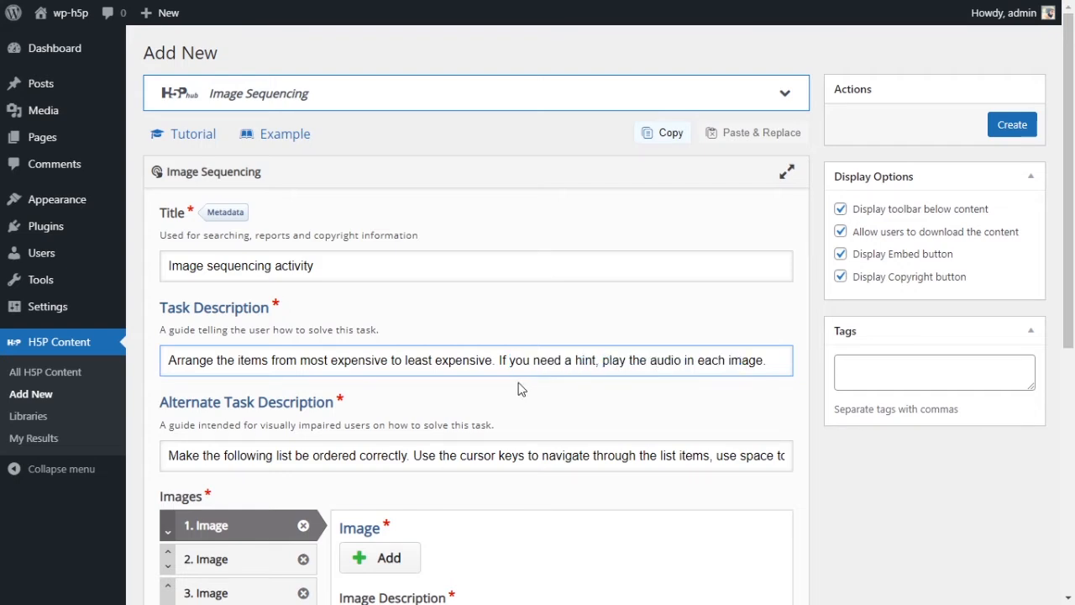
Replace the alternate task description with "Listen to the audio and arrange the items from most expensive to least expensive.".
scroll(519, 388, down, 1)
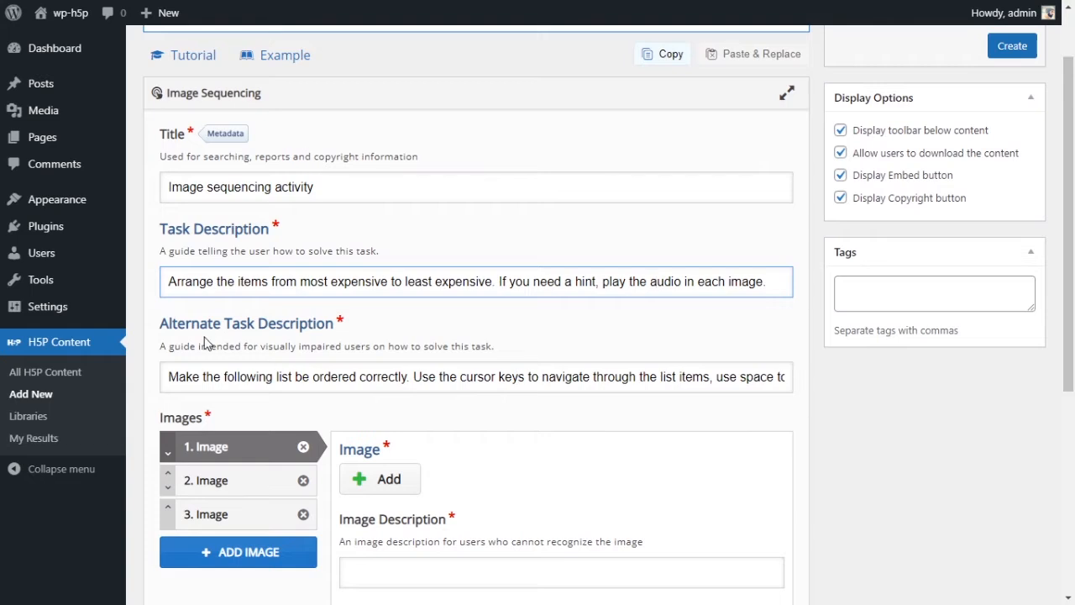
drag(172, 326, 291, 329)
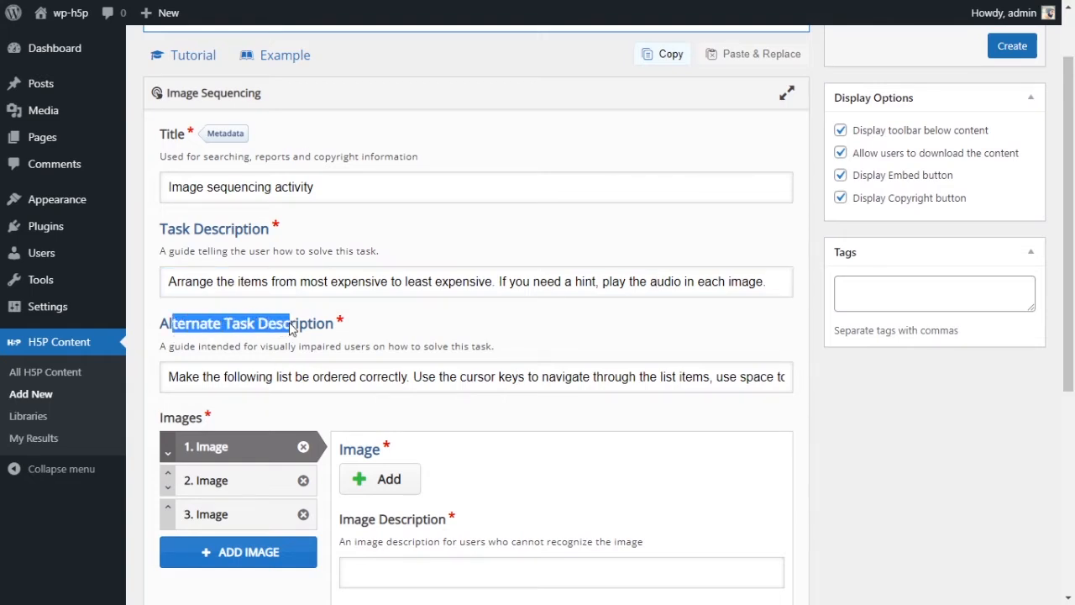
drag(260, 348, 333, 348)
click(527, 363)
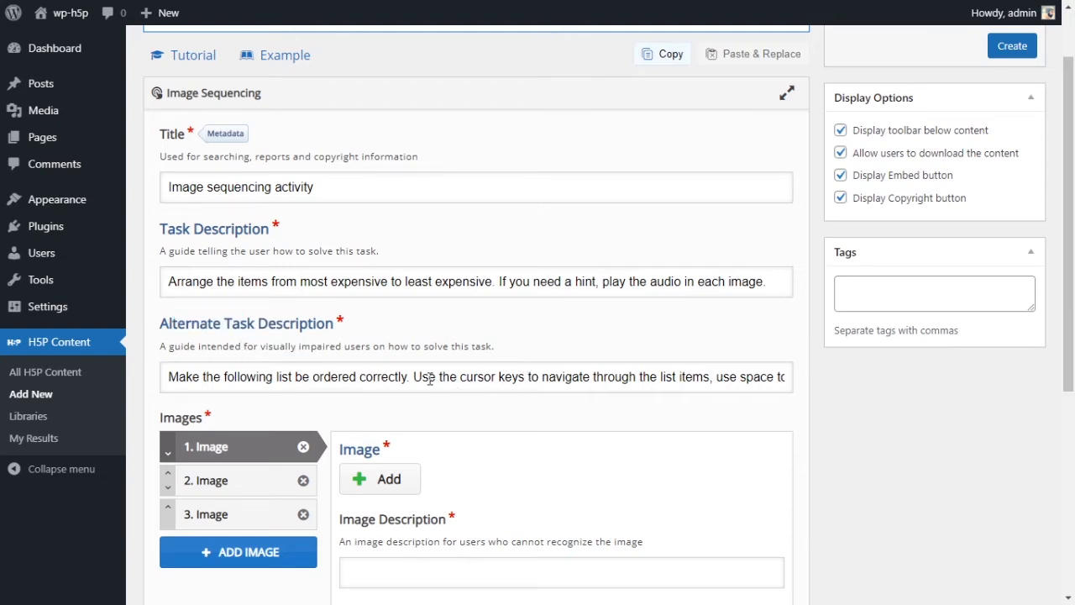
triple_click(238, 375)
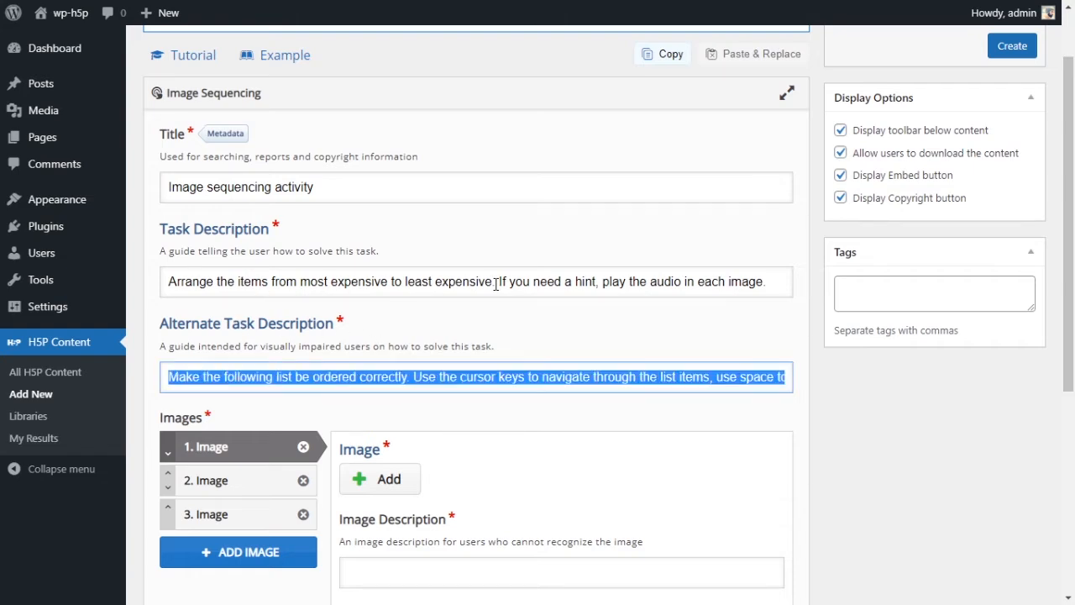
drag(496, 284, 67, 280)
key(ctrl+c)
click(352, 377)
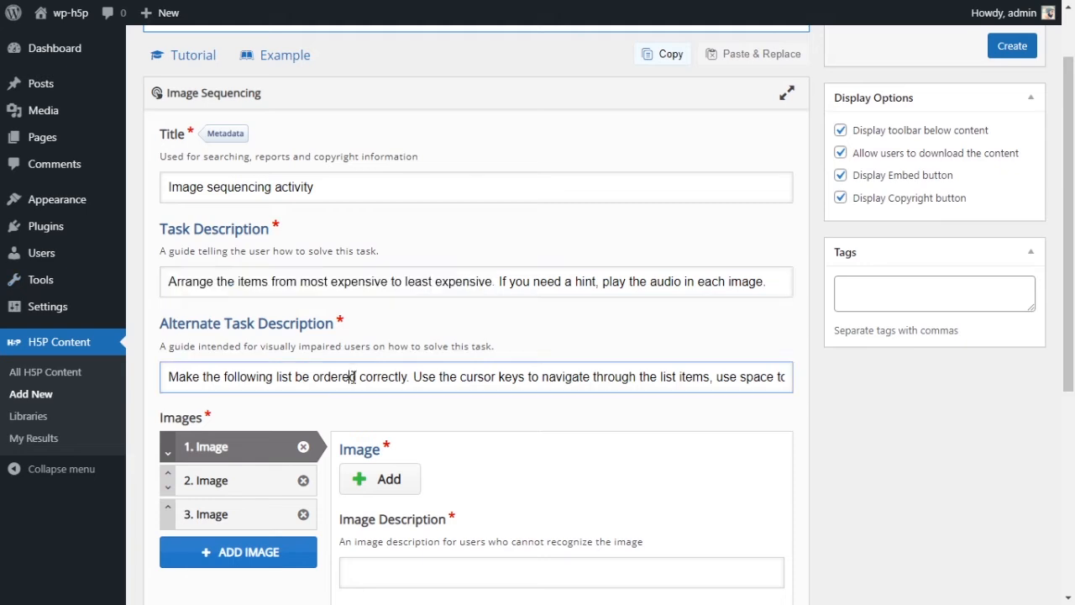
triple_click(352, 376)
text(Listen)
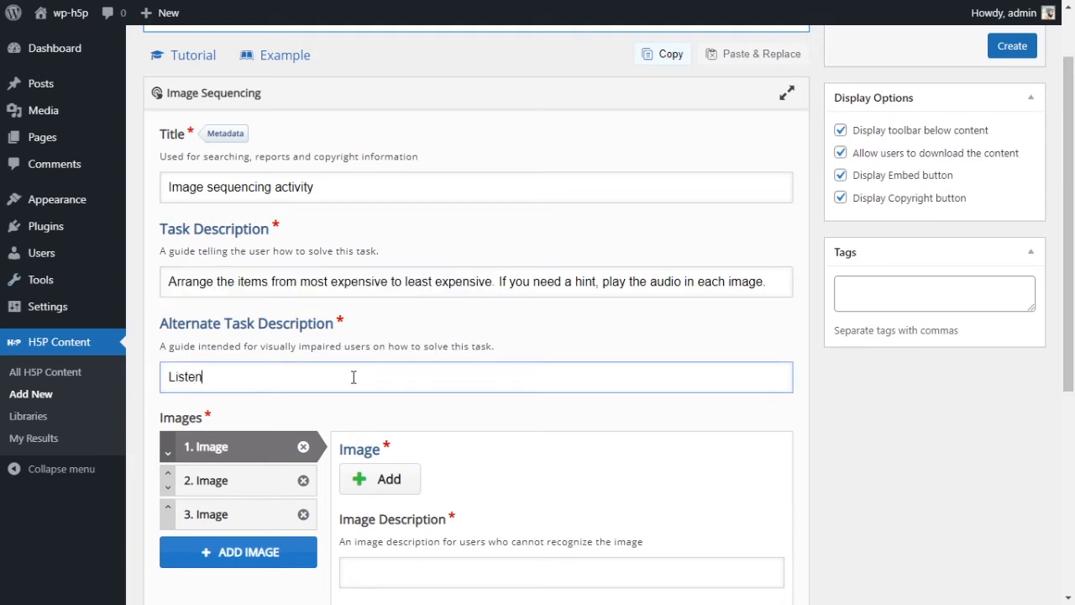
text( to the audio and)
key(ctrl+v)
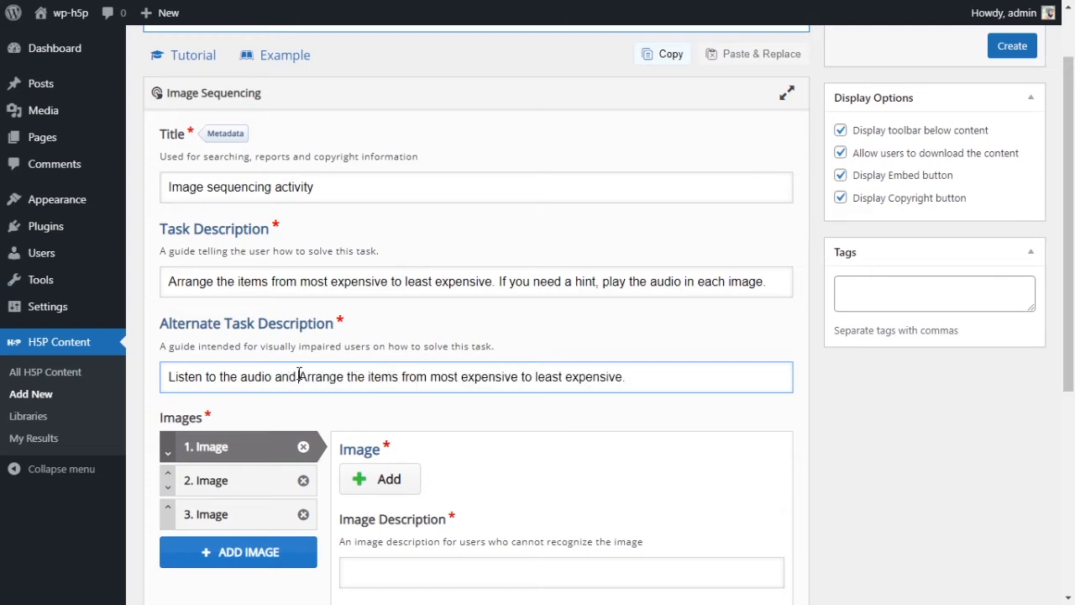
drag(300, 377, 309, 377)
text(a)
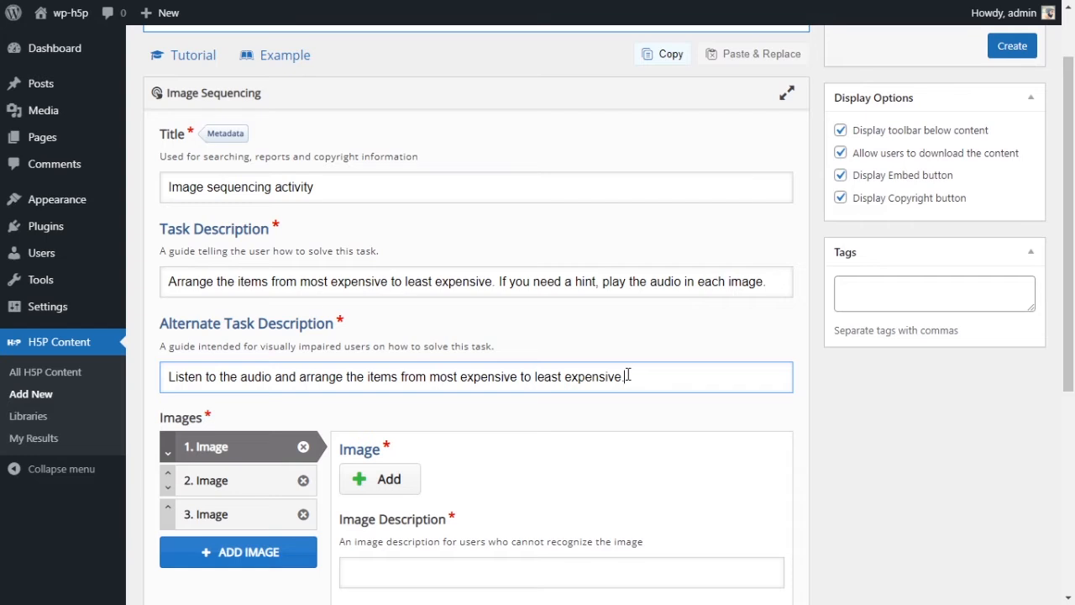
Look over the Images section with its image, description and audio fields, and the settings below it.
scroll(574, 415, down, 2)
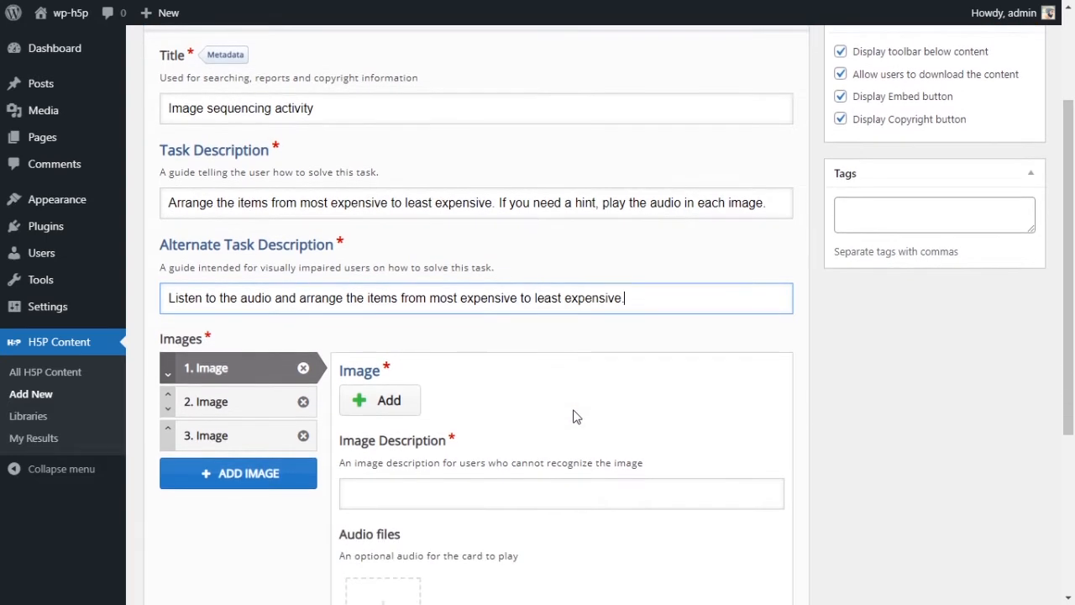
scroll(574, 415, down, 1)
scroll(574, 416, up, 2)
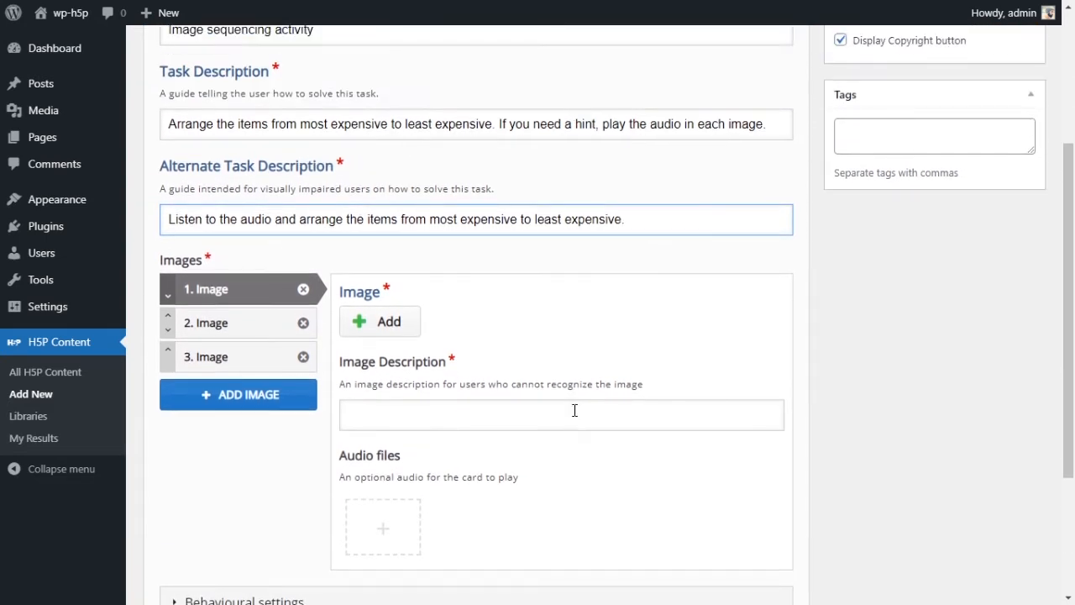
drag(212, 268, 403, 267)
click(445, 329)
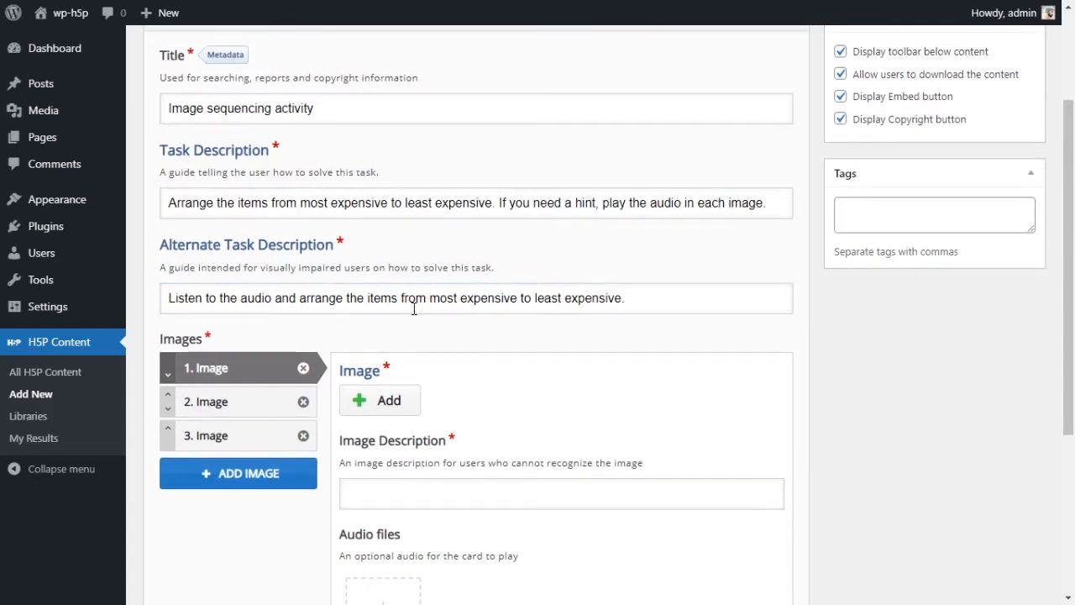
scroll(355, 297, down, 3)
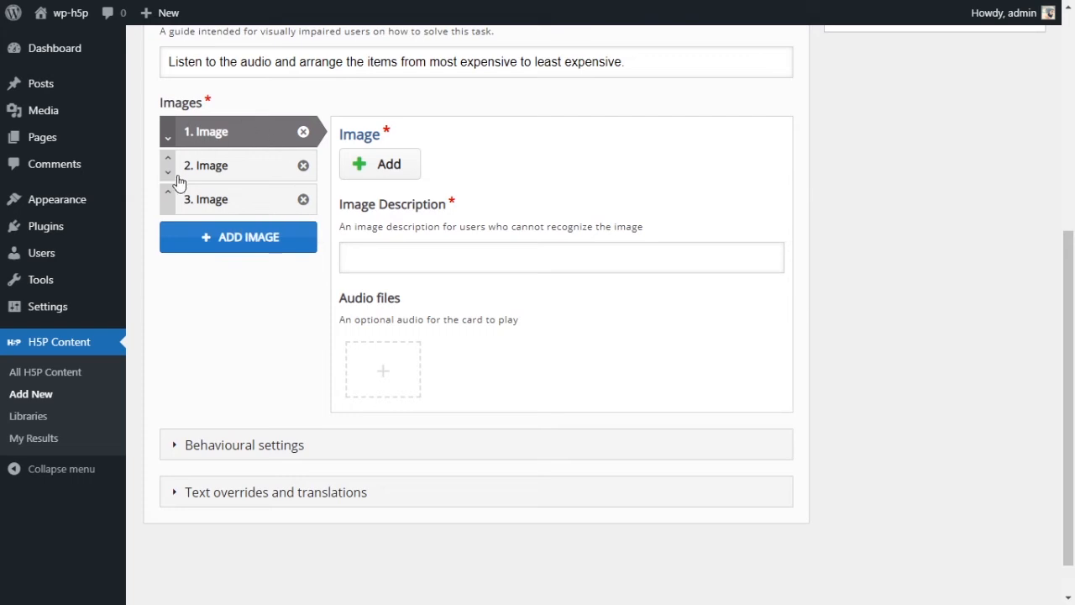
Add three more image entries to the Images list, making six entries in total.
click(233, 239)
scroll(233, 269, up, 2)
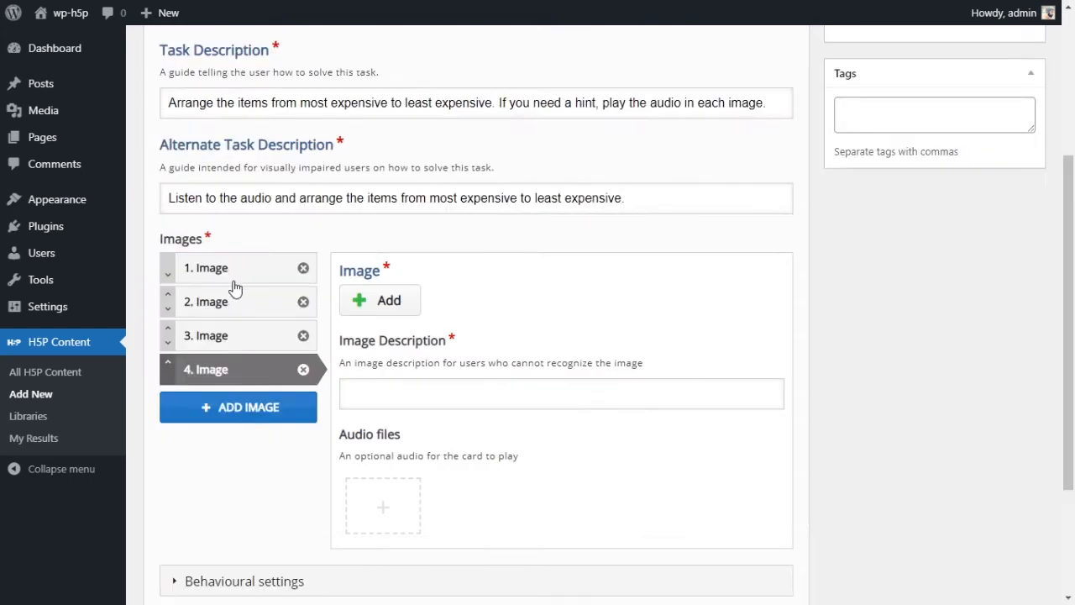
click(232, 407)
click(227, 450)
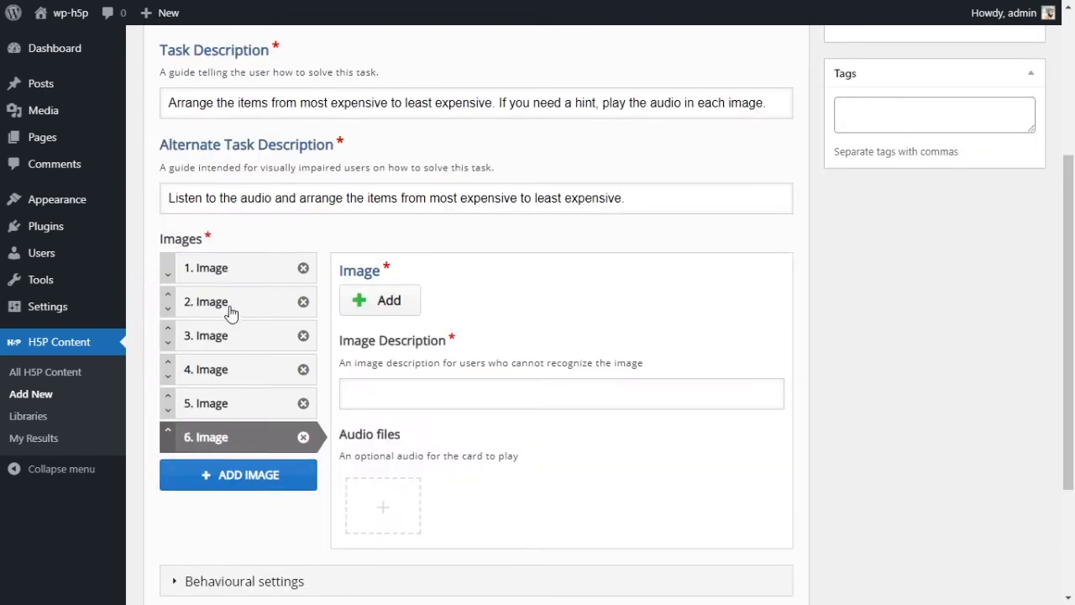
Fill the first image entry with the red car picture, the description "car" and an uploaded audio file.
click(234, 277)
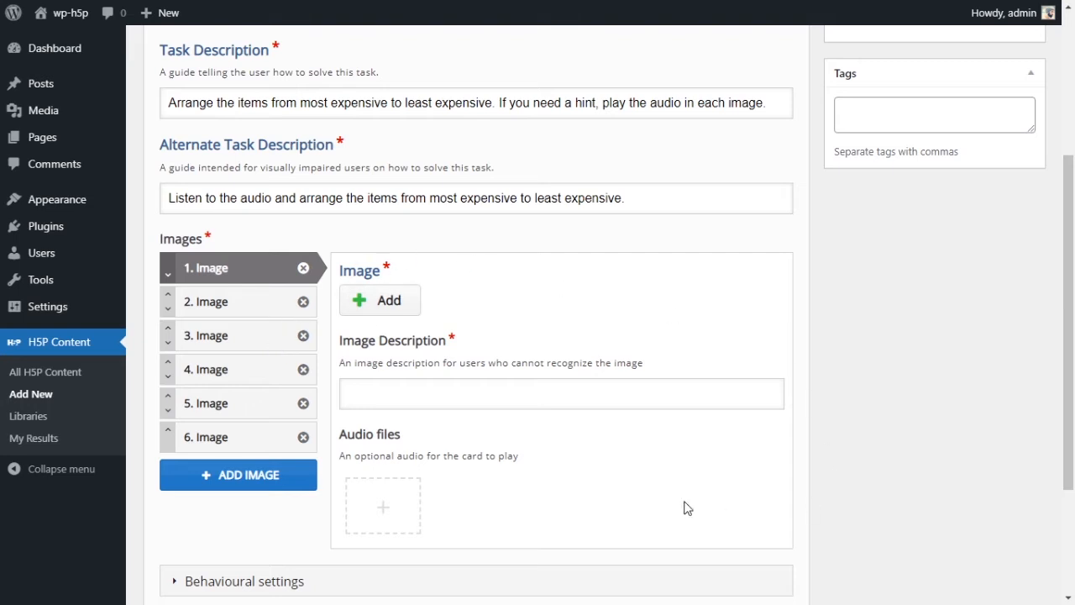
scroll(613, 413, down, 2)
click(398, 306)
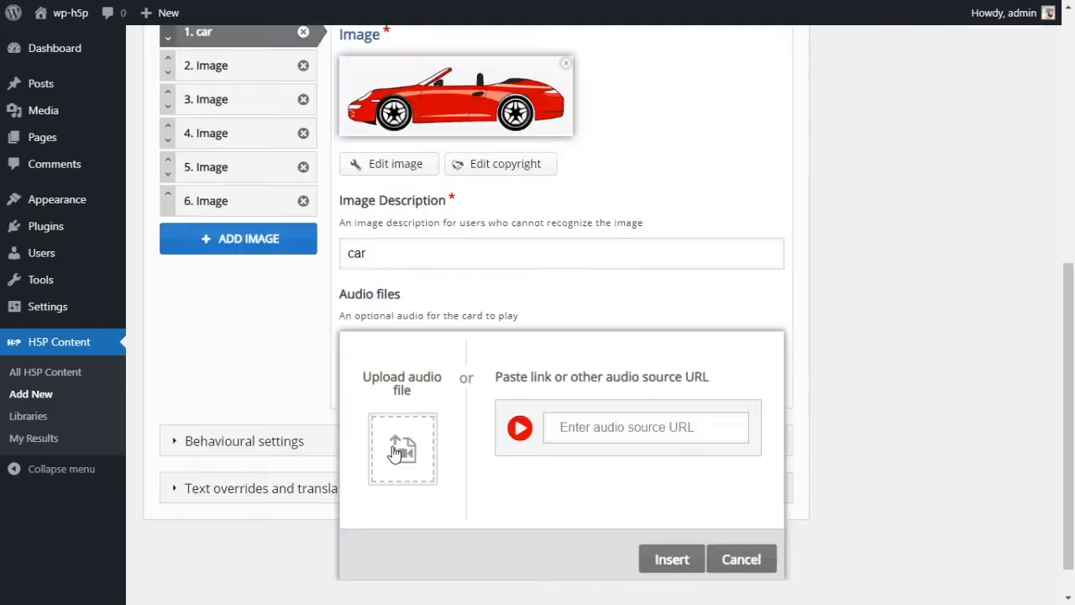
click(396, 454)
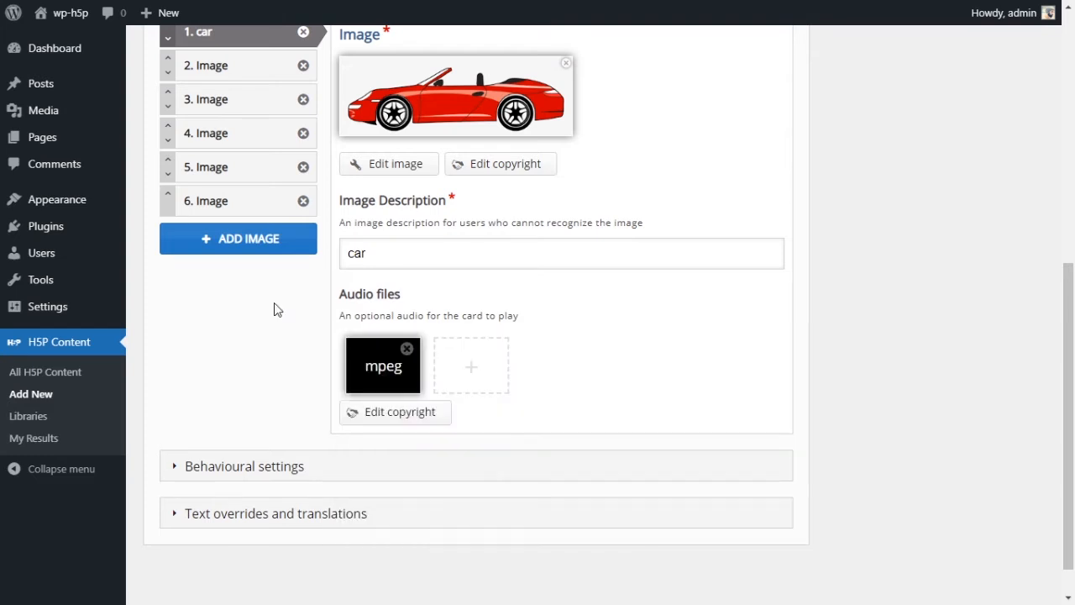
Fill the second image entry with the desktop computer picture, the description "pc" and an uploaded audio file.
scroll(257, 92, up, 1)
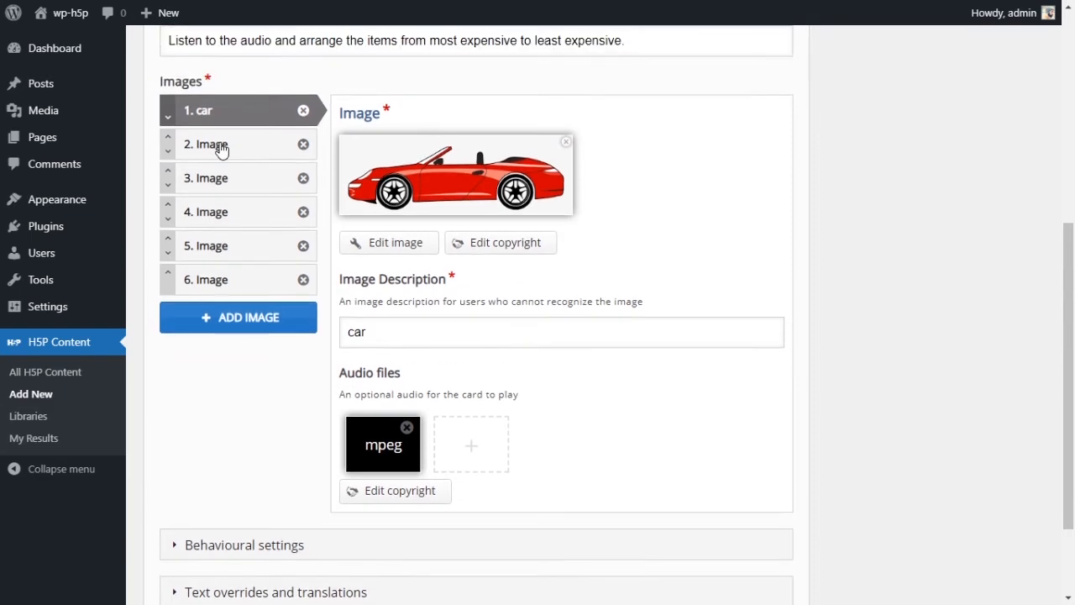
click(220, 146)
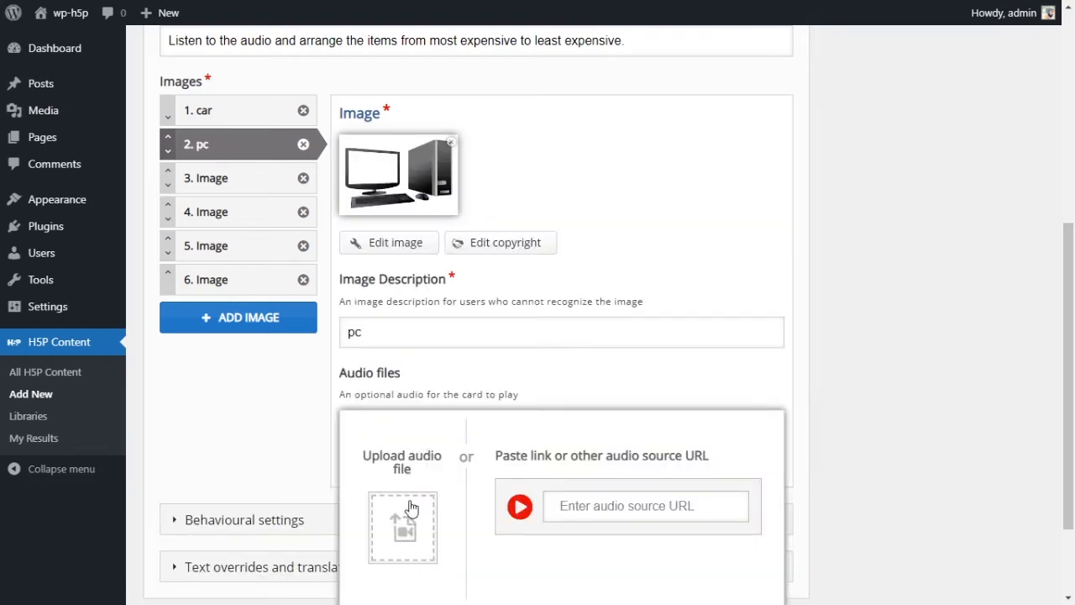
click(412, 509)
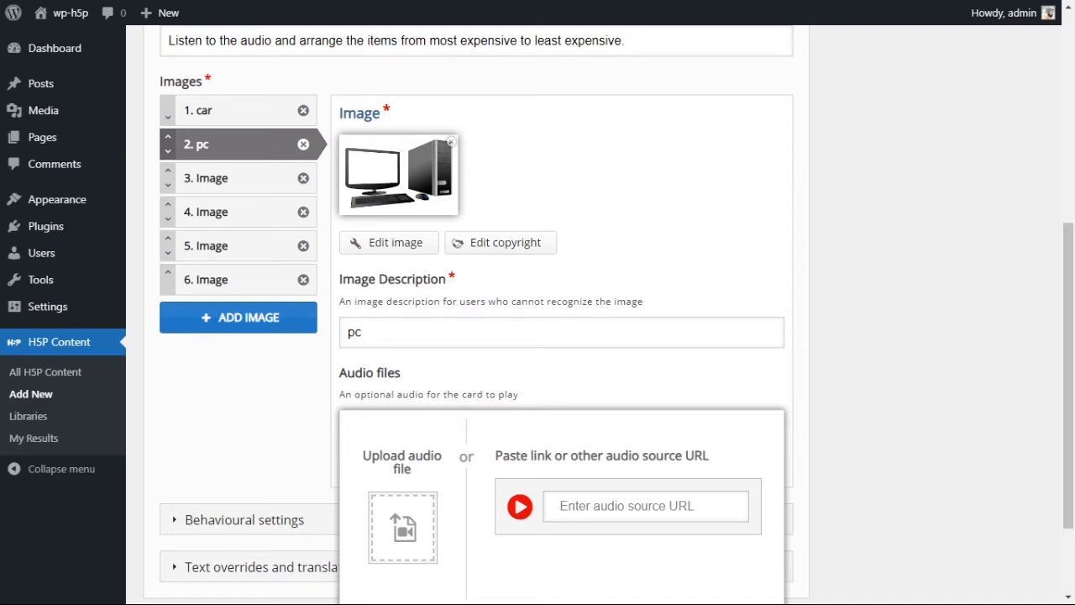
Fill the third image entry with the cruise ship picture, the description "ship" and an uploaded audio file.
click(400, 243)
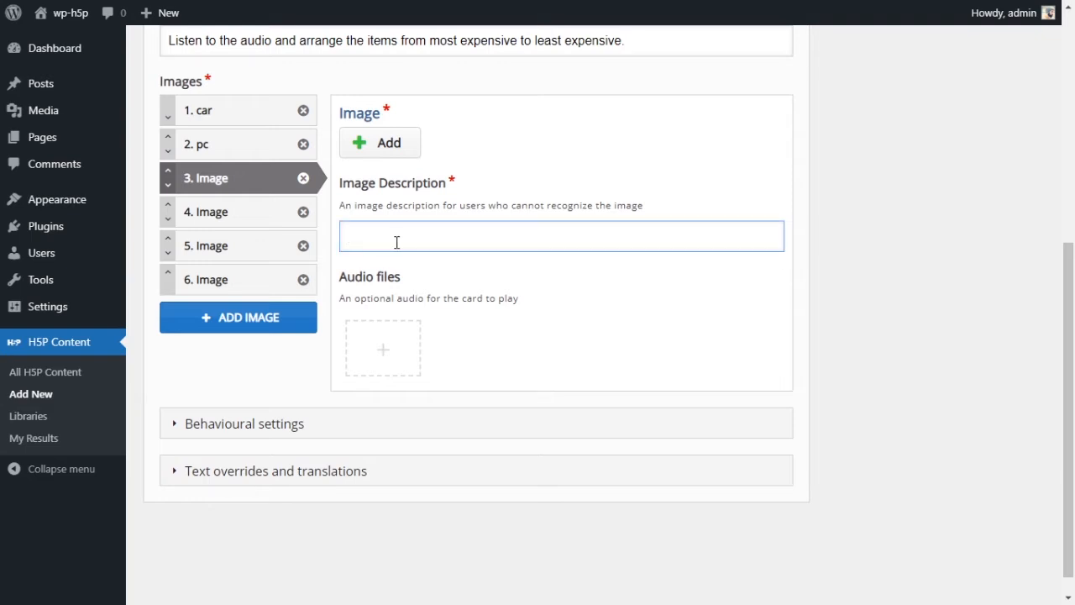
click(355, 149)
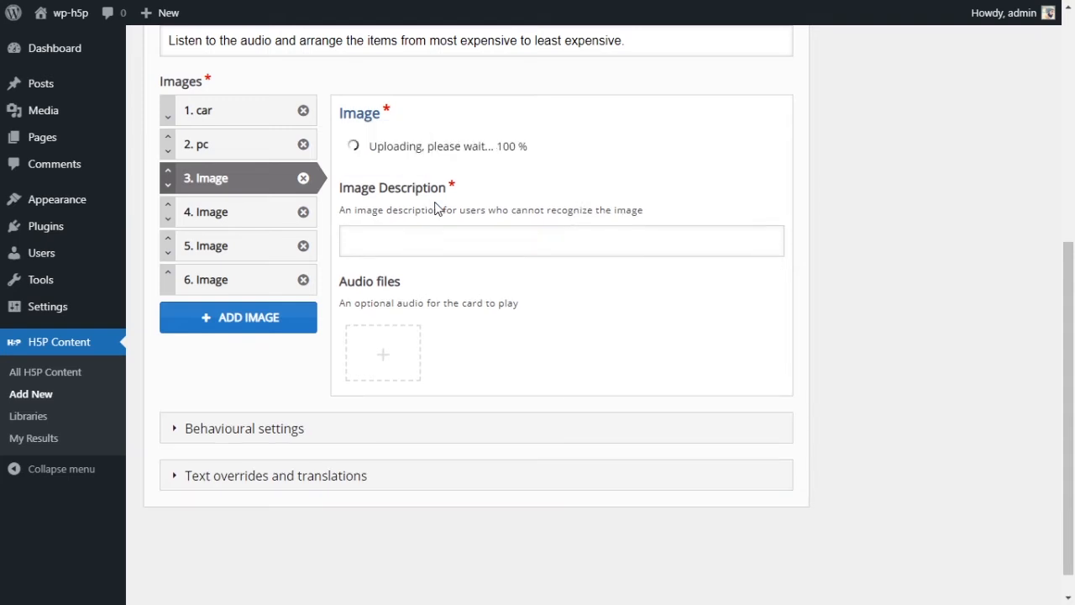
click(411, 337)
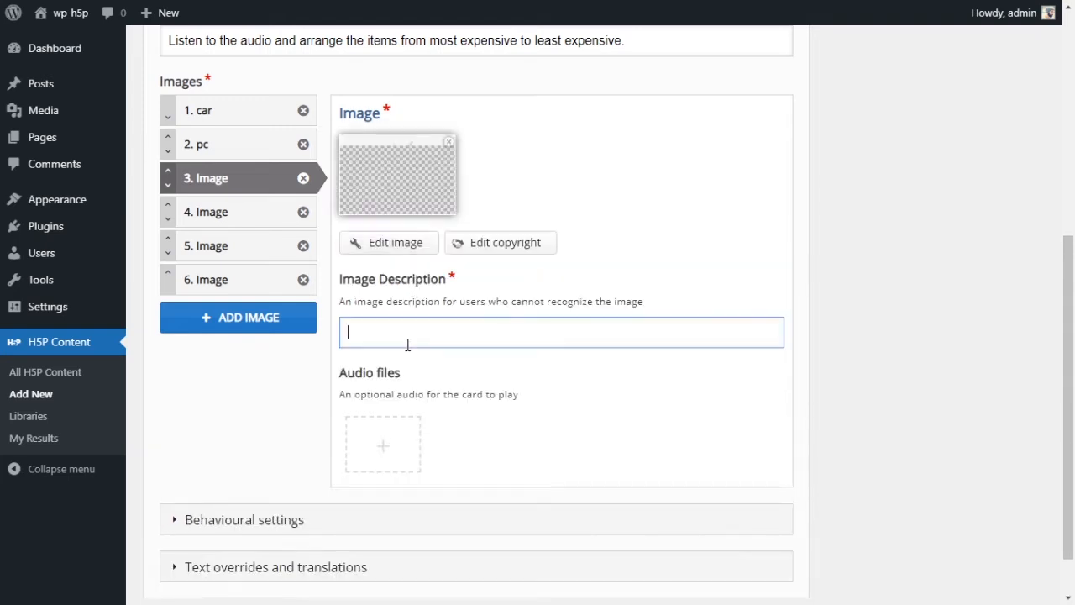
text(ship)
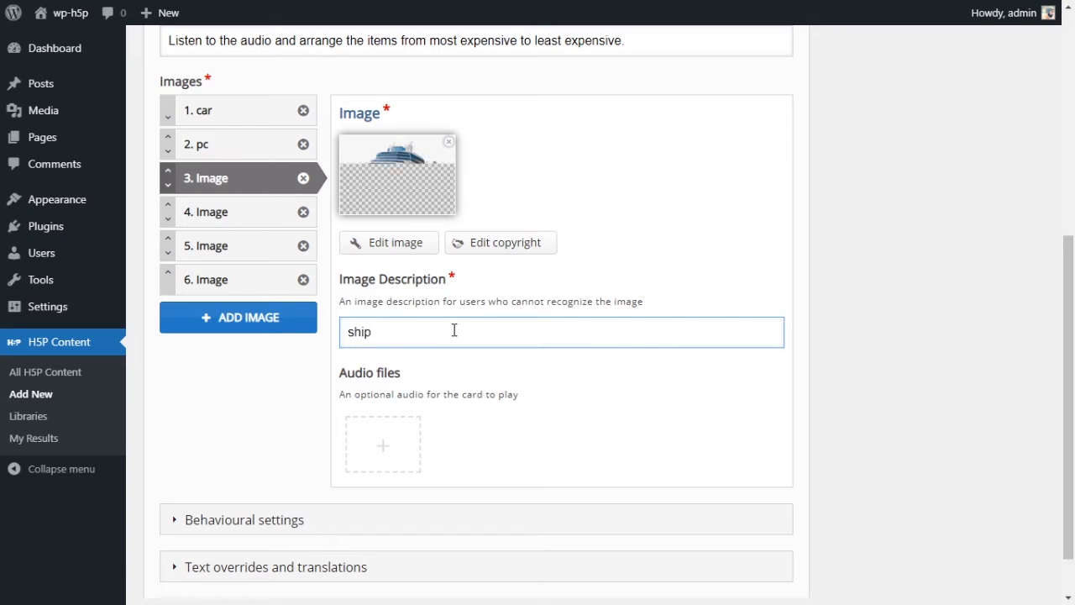
click(387, 461)
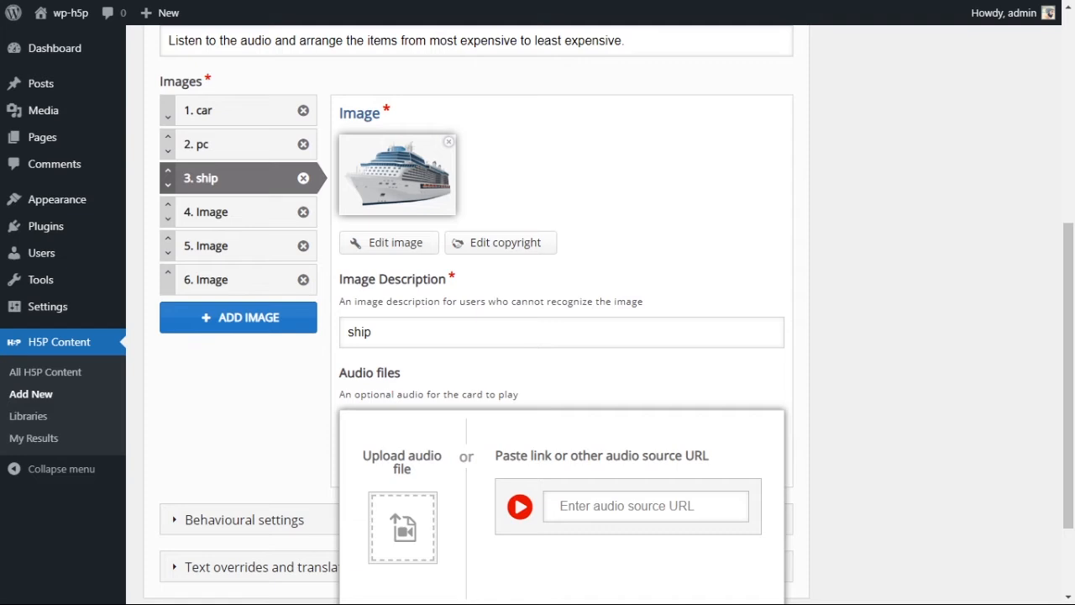
Fill the fourth image entry with the house picture, the description "house" and an uploaded audio file.
click(205, 211)
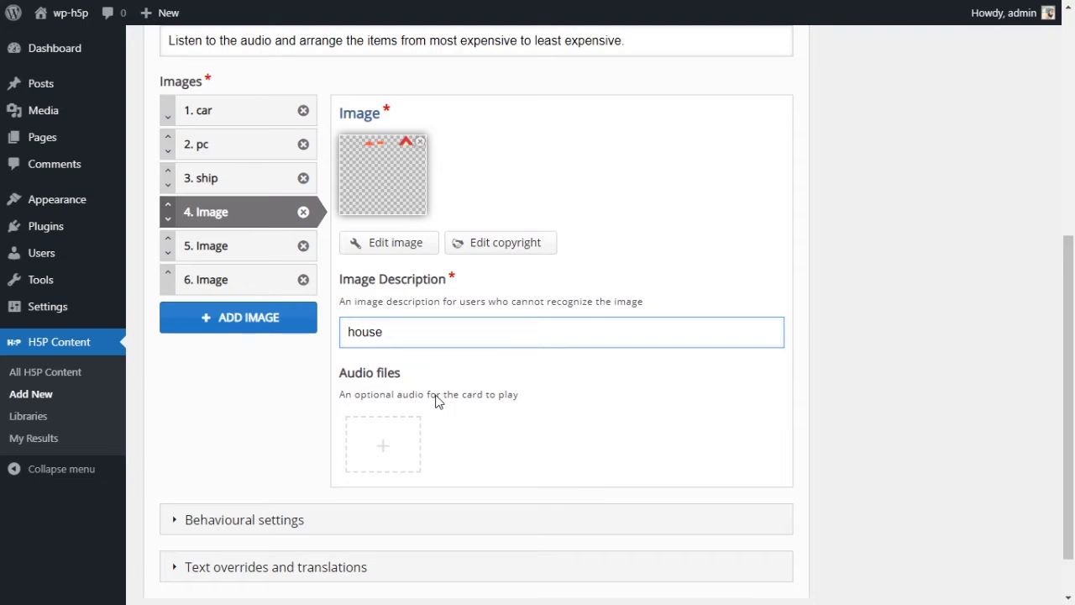
click(383, 443)
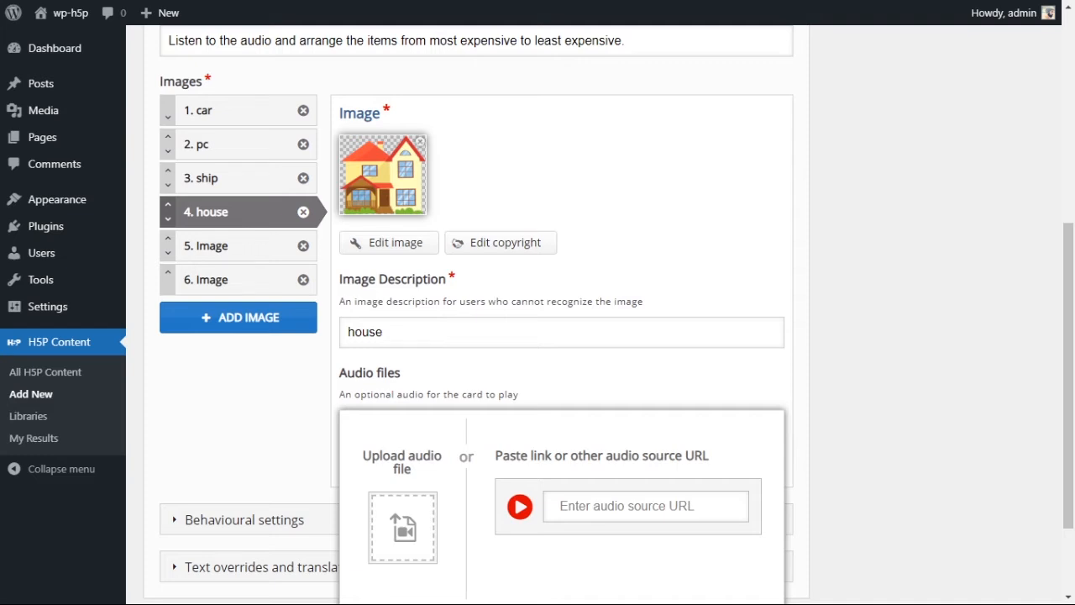
Fill the fifth image entry with the sandwich picture, the description "food" and an uploaded audio file.
click(212, 244)
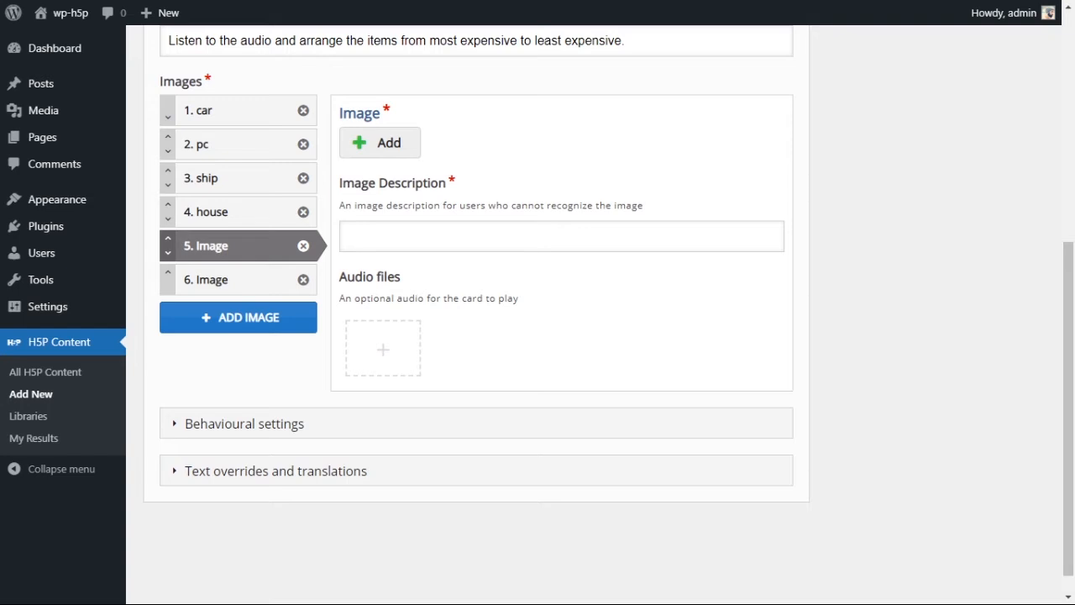
click(377, 244)
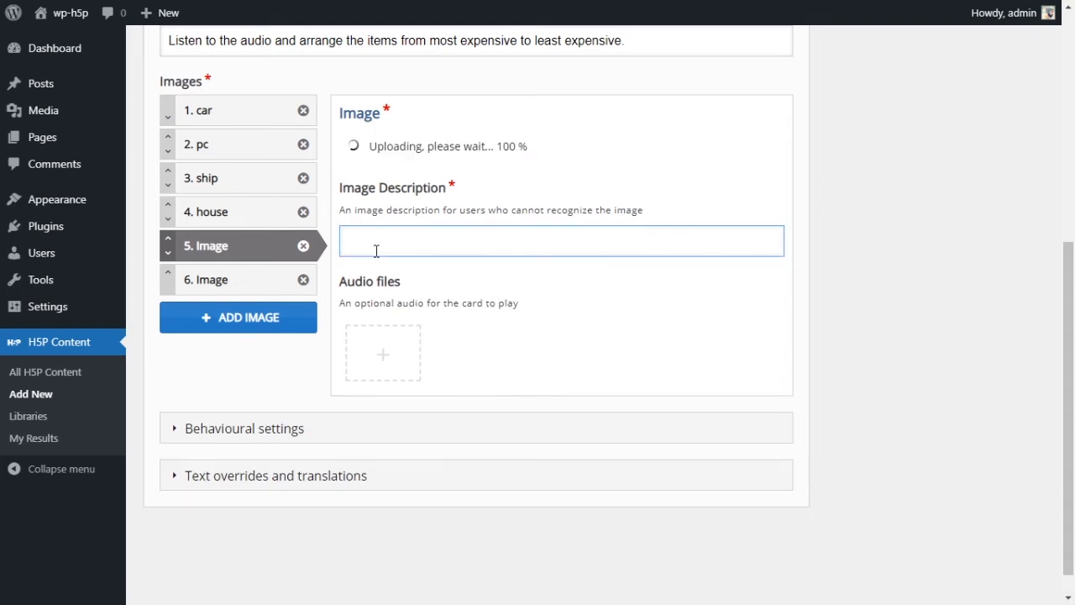
text(food)
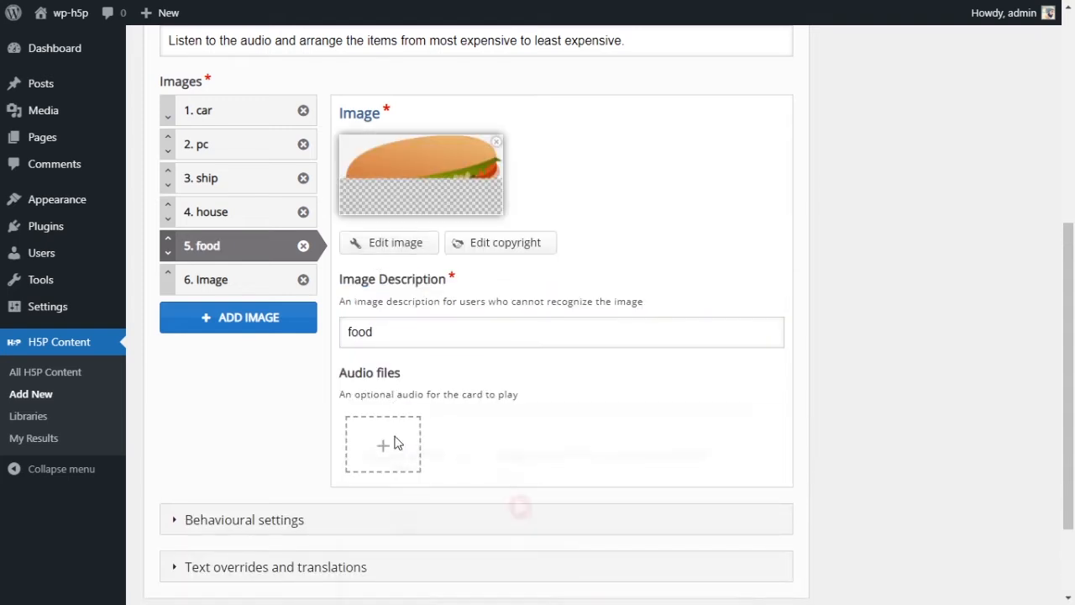
click(392, 442)
scroll(529, 367, down, 1)
click(618, 425)
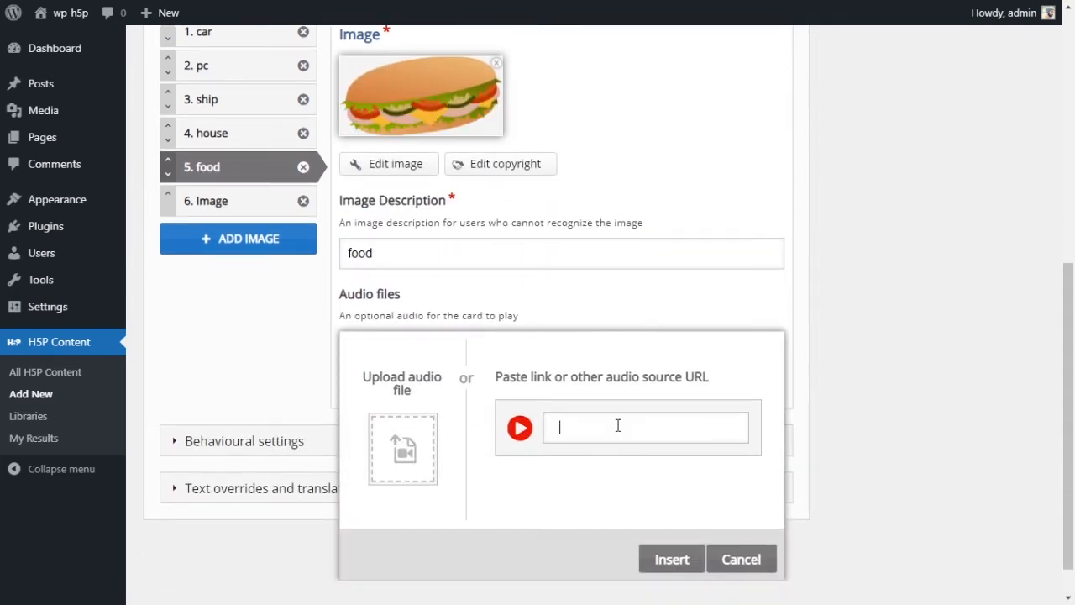
click(402, 450)
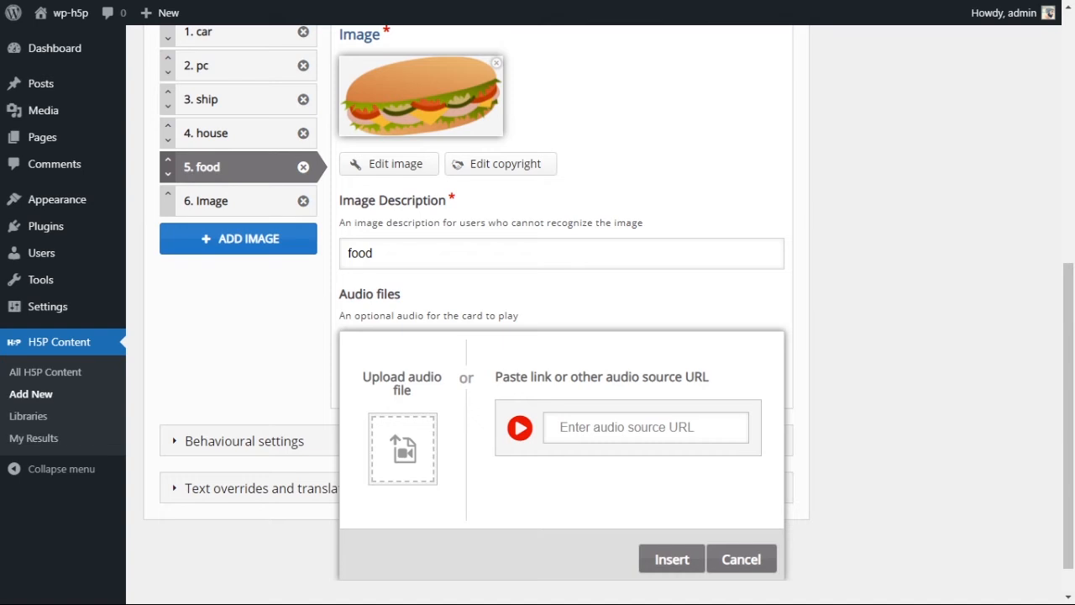
double_click(539, 347)
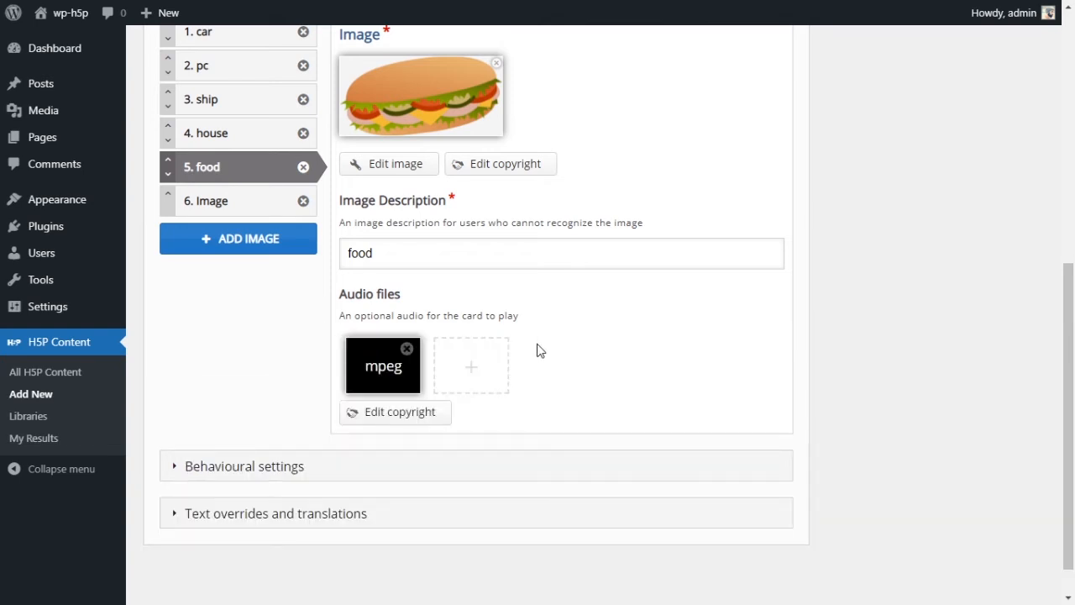
Fill the sixth image entry with the toaster picture, the description "toaster" and an uploaded audio file.
click(226, 206)
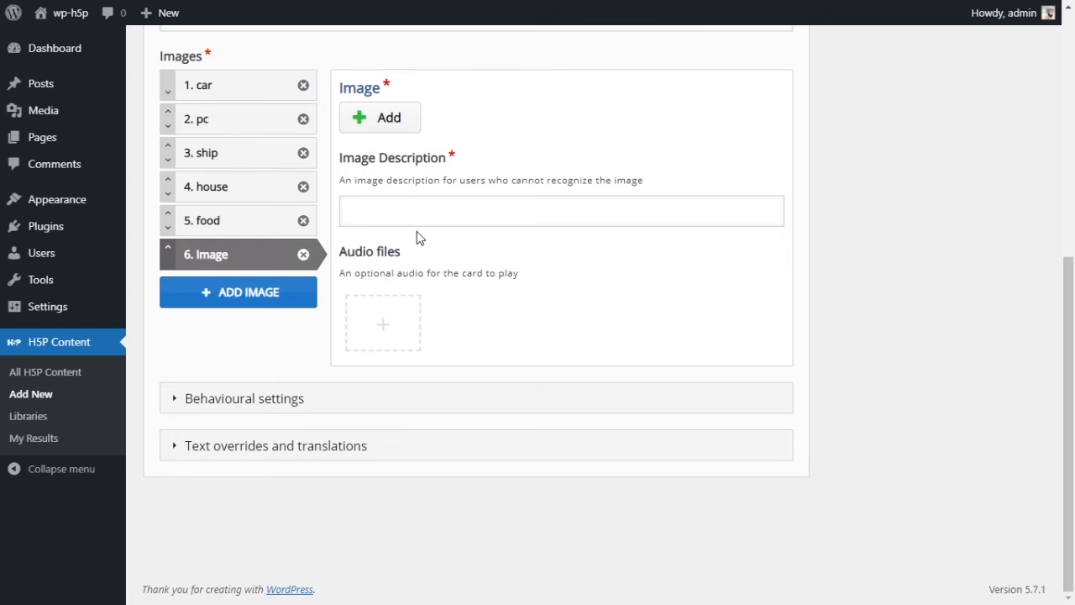
click(374, 124)
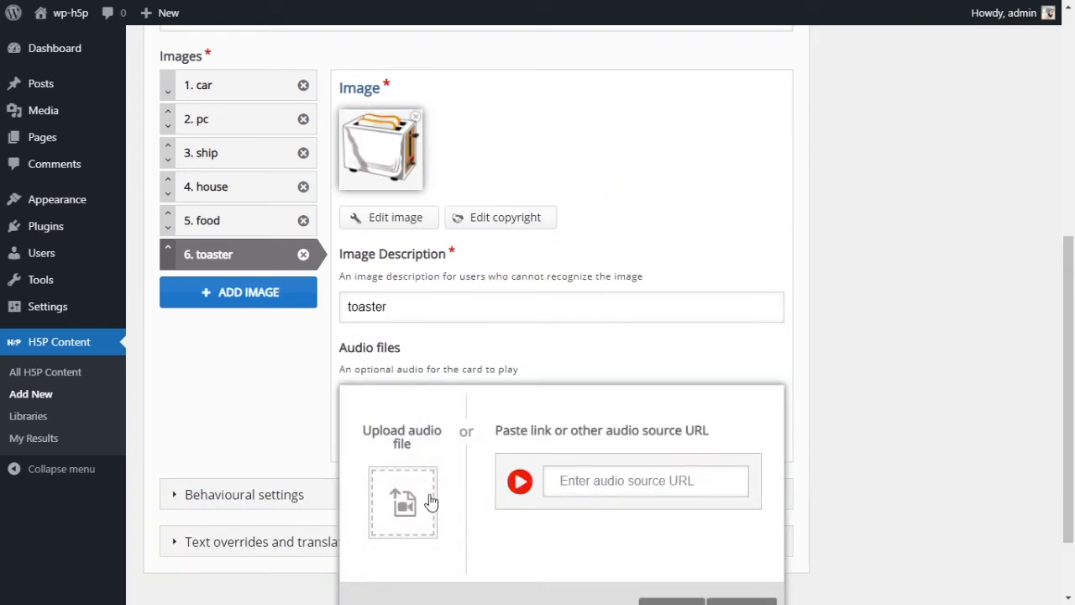
click(430, 500)
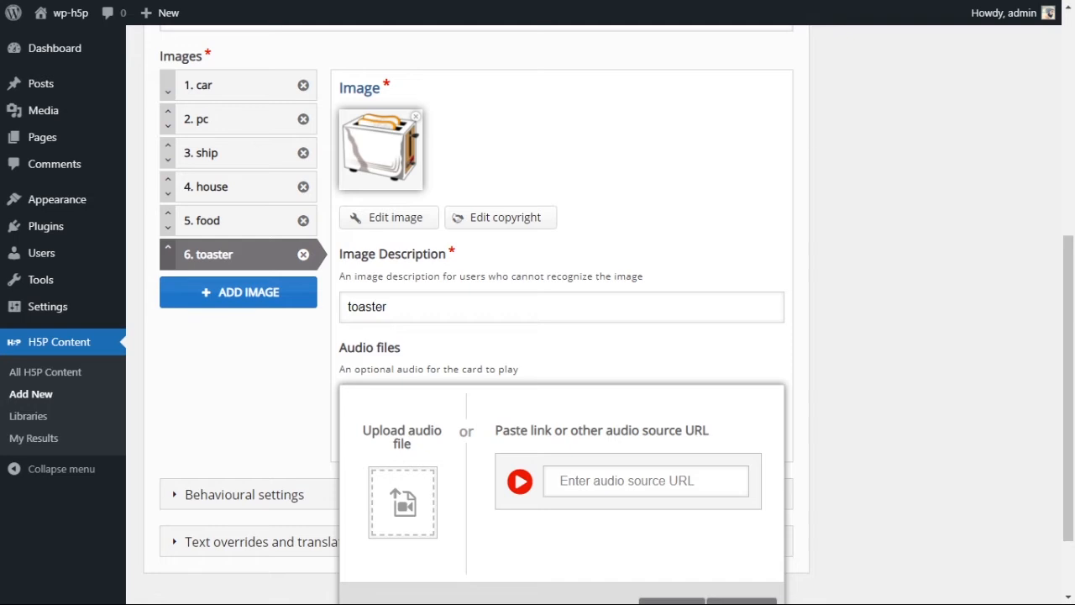
scroll(546, 323, up, 2)
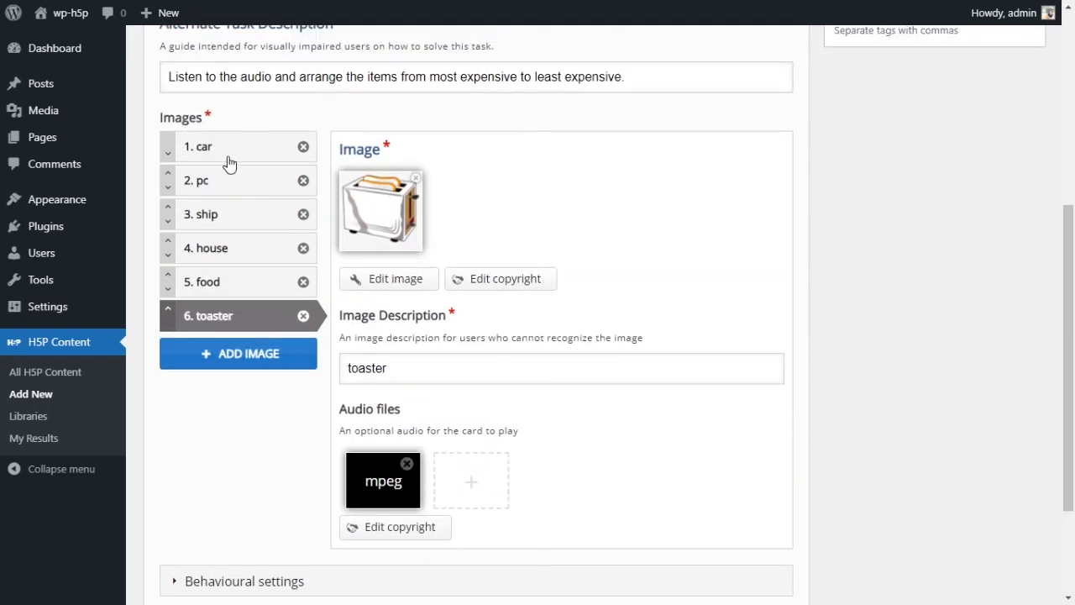
Go through all six image entries to check each one's picture, description and audio file.
click(227, 158)
click(221, 182)
click(223, 219)
click(223, 245)
click(225, 281)
click(225, 315)
click(222, 283)
click(211, 246)
click(201, 217)
click(201, 191)
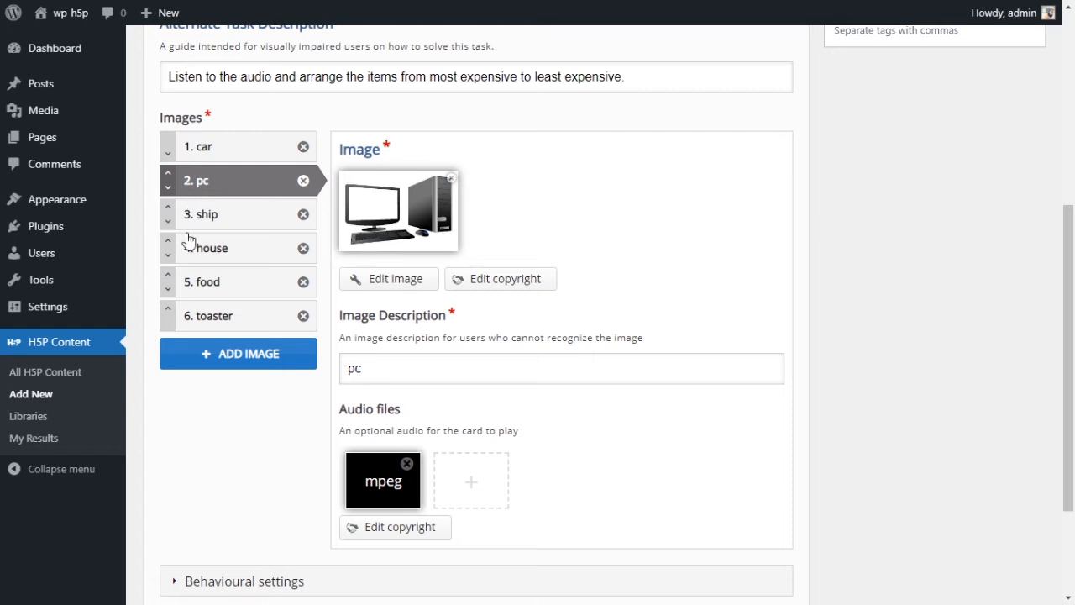
mouse_move(213, 154)
mouse_down()
mouse_move(211, 312)
mouse_move(208, 158)
mouse_up()
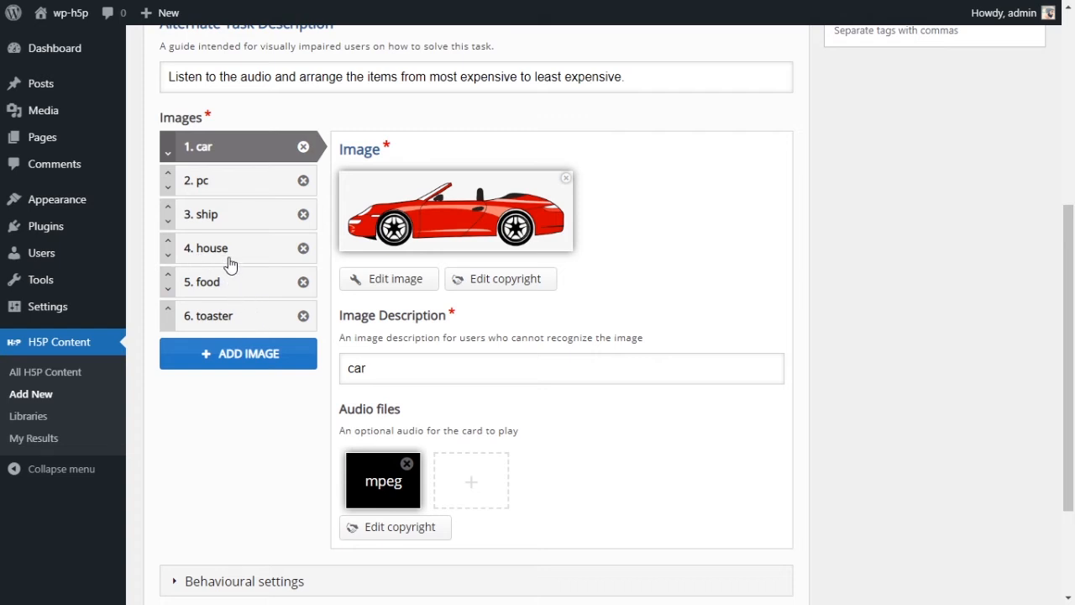
Reorder the image list so that ship comes first and house second.
drag(226, 252, 227, 161)
click(214, 161)
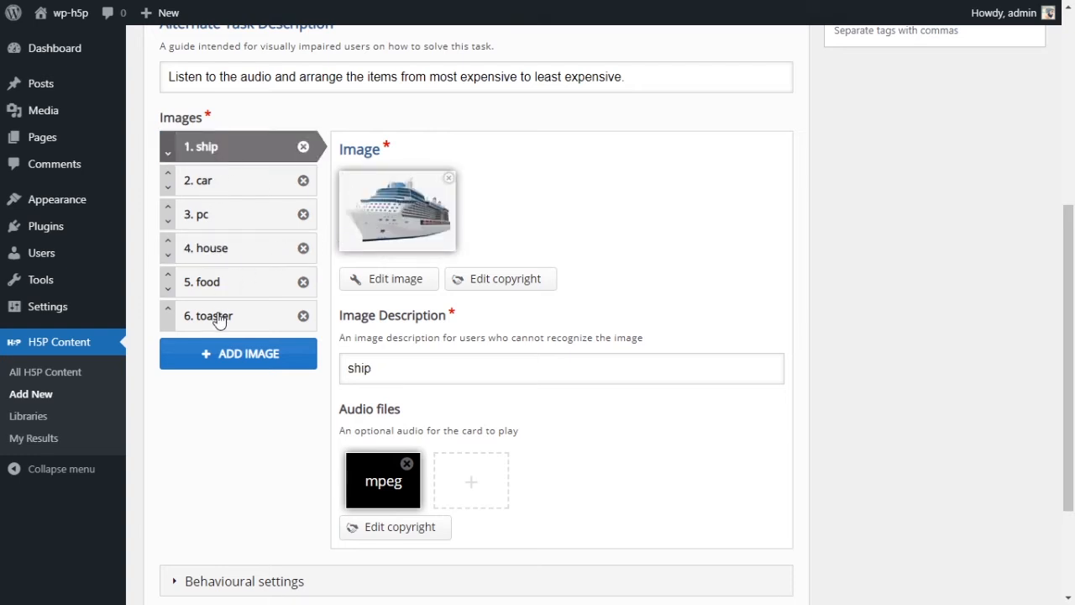
drag(211, 262, 216, 180)
click(221, 188)
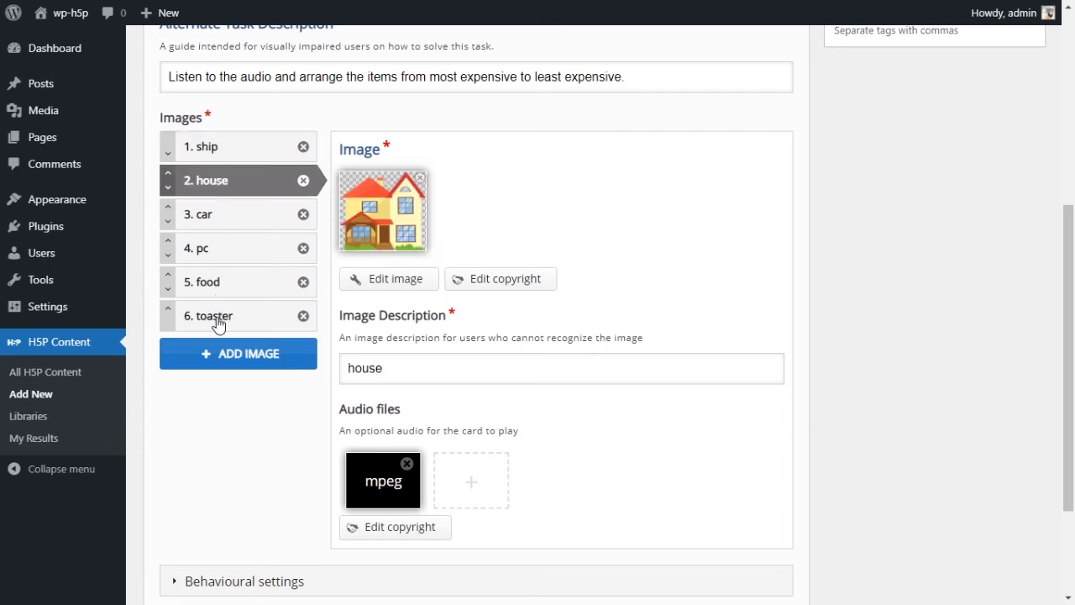
Check the car and pc entries, and move the toaster entry above food to fifth place.
click(223, 214)
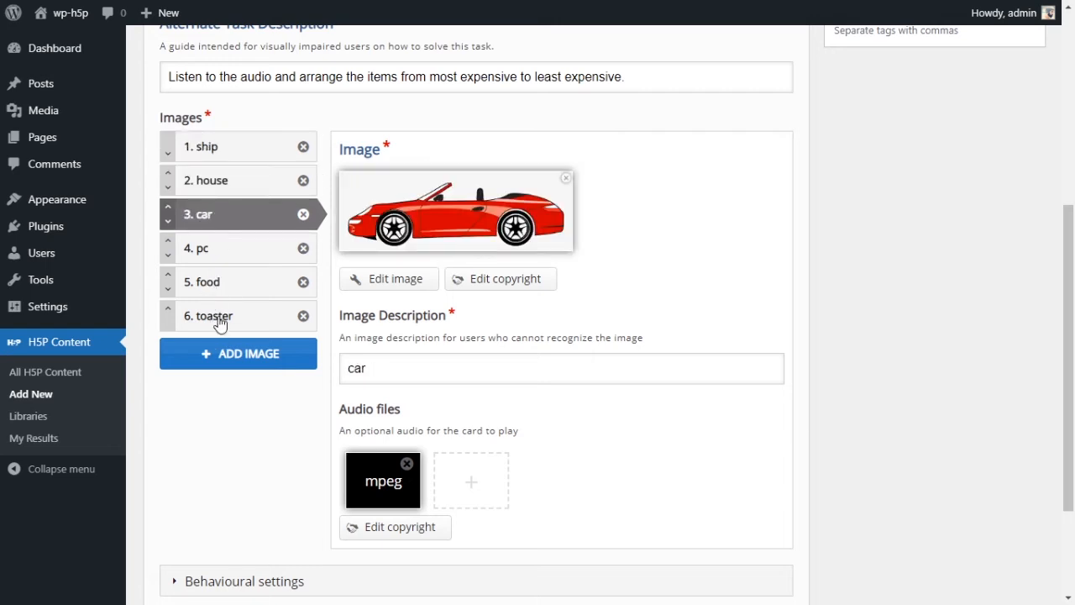
click(212, 248)
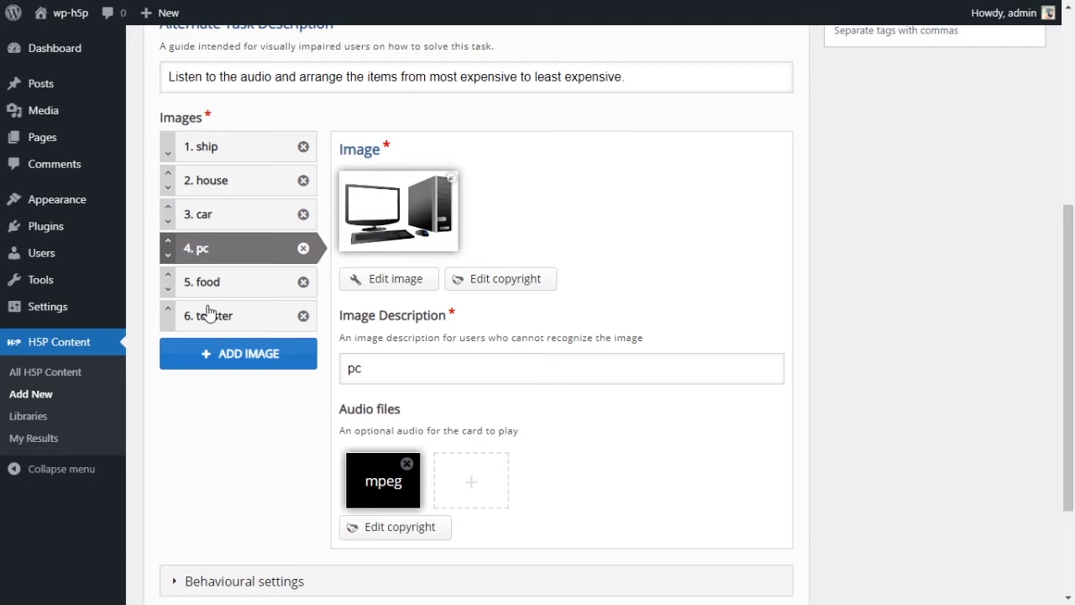
drag(230, 322, 236, 288)
click(234, 287)
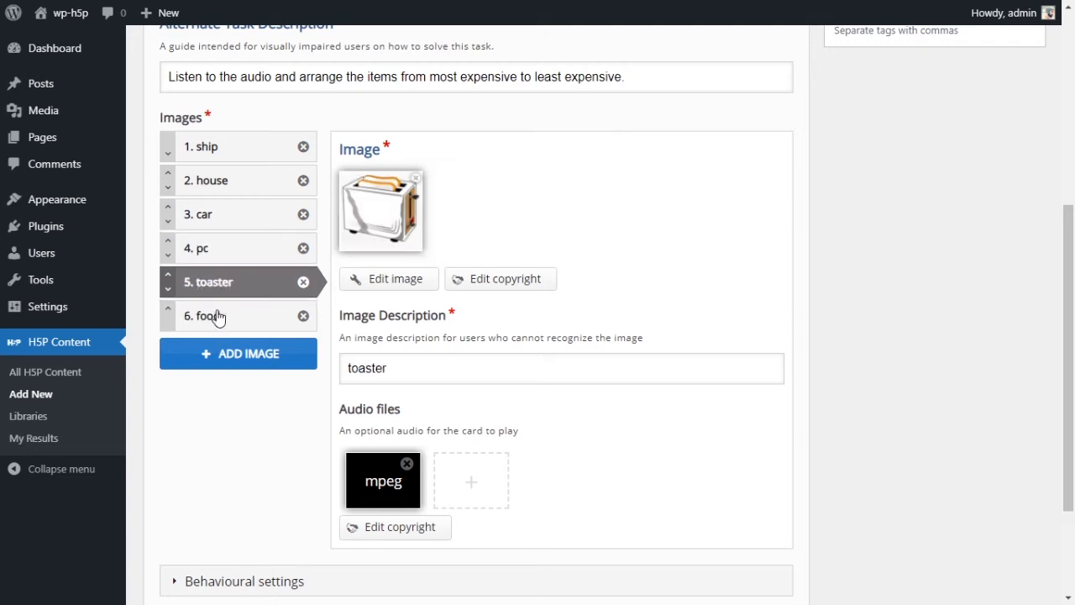
Review the reordered image entries against the intended sequence from most to least expensive.
click(212, 315)
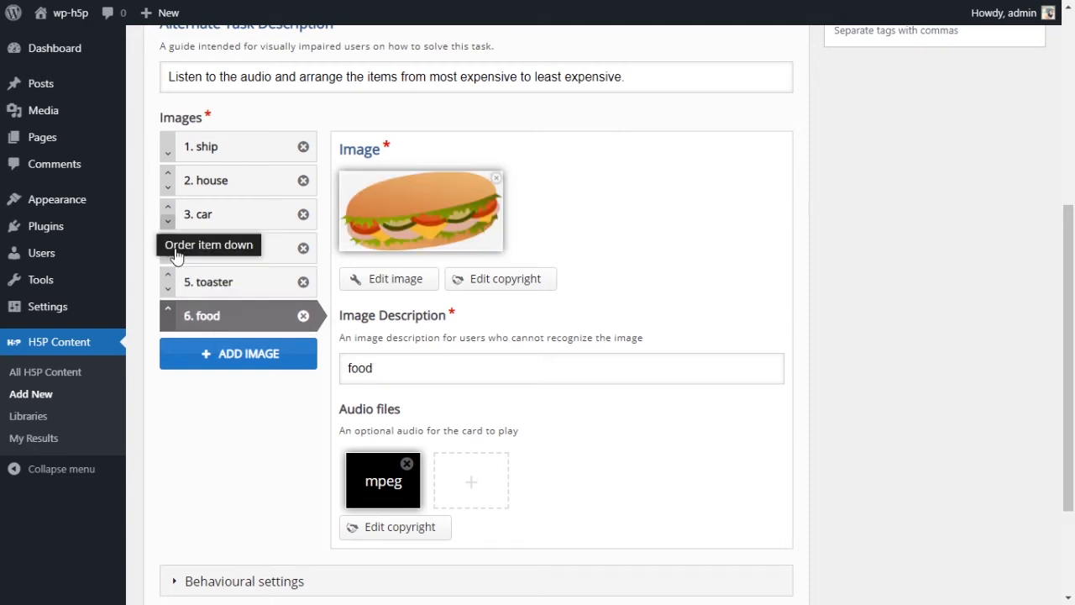
click(234, 151)
click(233, 181)
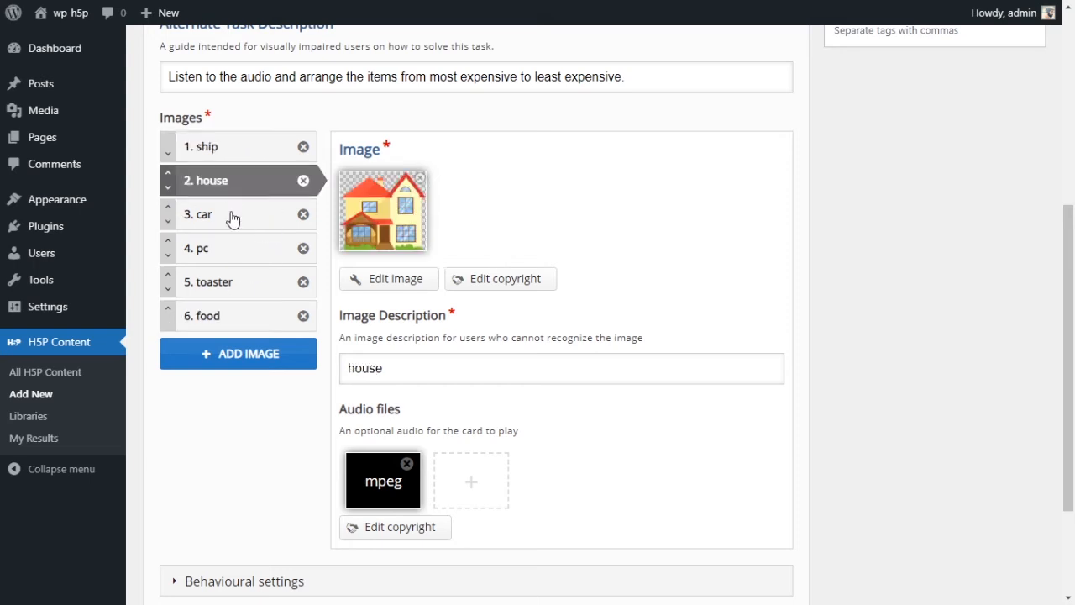
click(232, 215)
click(233, 260)
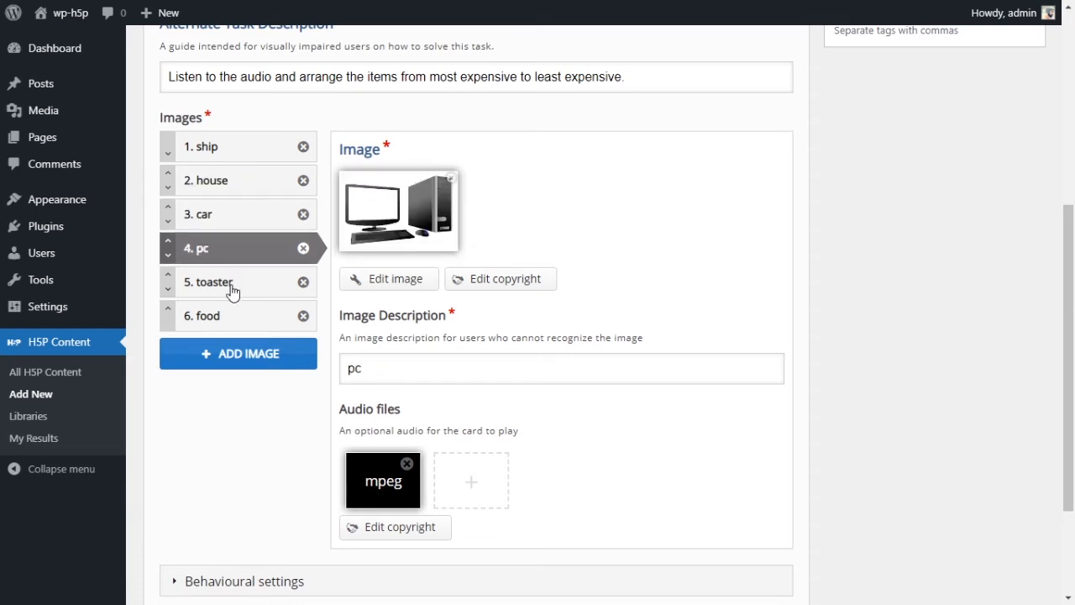
Step through the toaster, food, ship, house, car and pc entries again to verify their order from most to least expensive.
click(233, 290)
click(233, 314)
click(234, 157)
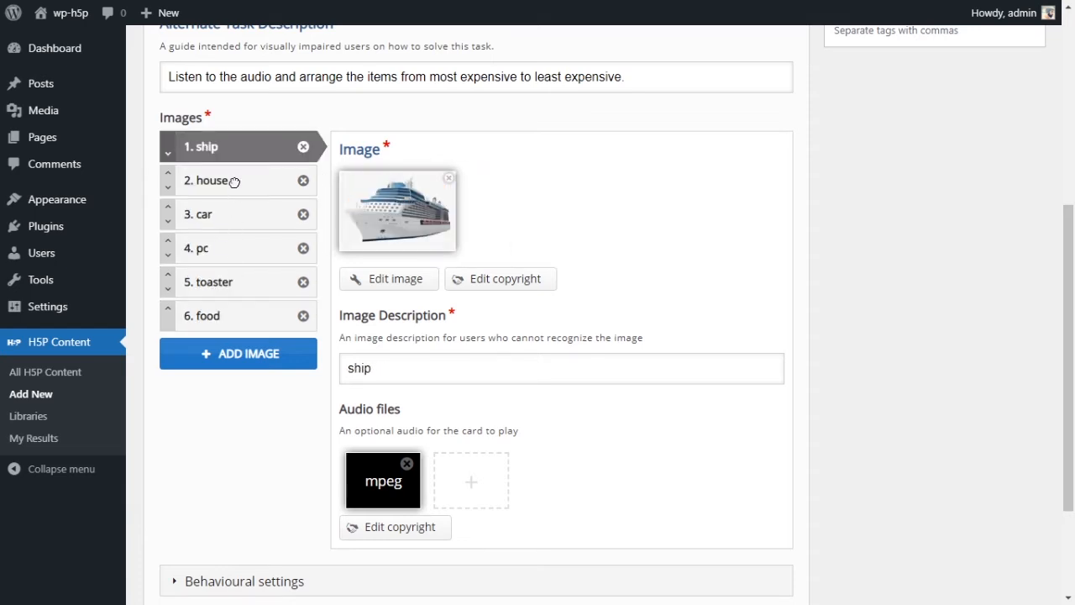
click(234, 181)
click(233, 215)
click(233, 249)
click(233, 288)
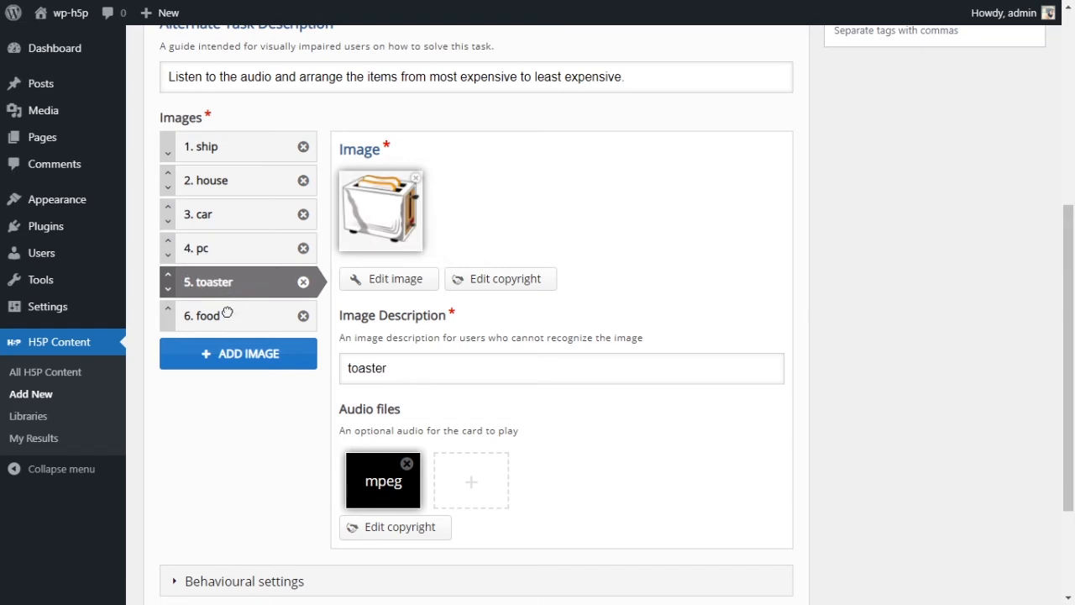
click(230, 316)
Open the behavioural settings and review the show solution, retry and resume button options, leaving all three enabled.
scroll(483, 275, down, 1)
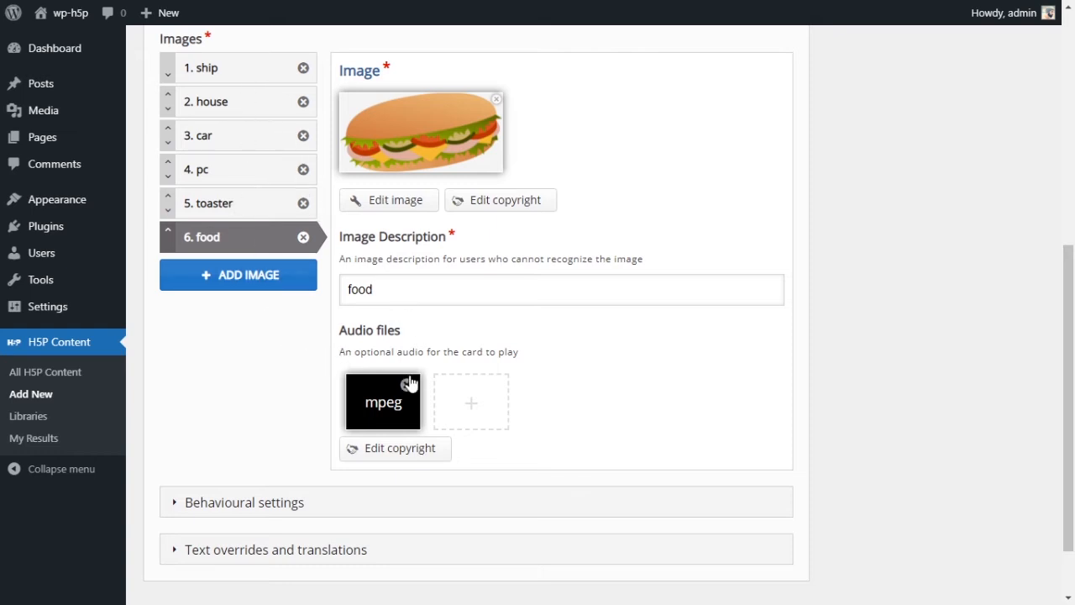
scroll(432, 430, down, 2)
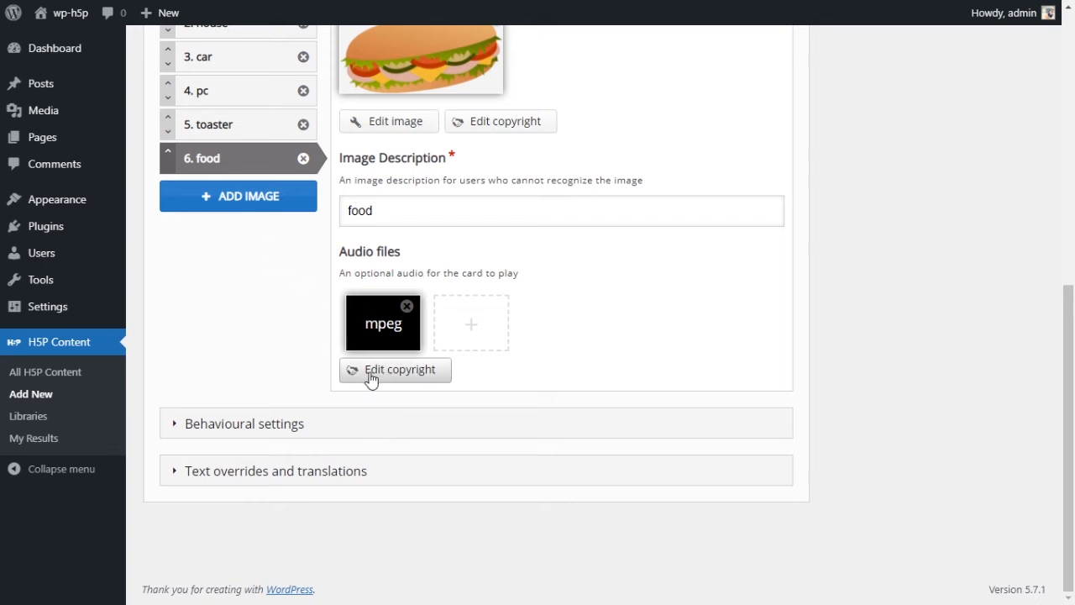
click(239, 430)
scroll(361, 401, down, 2)
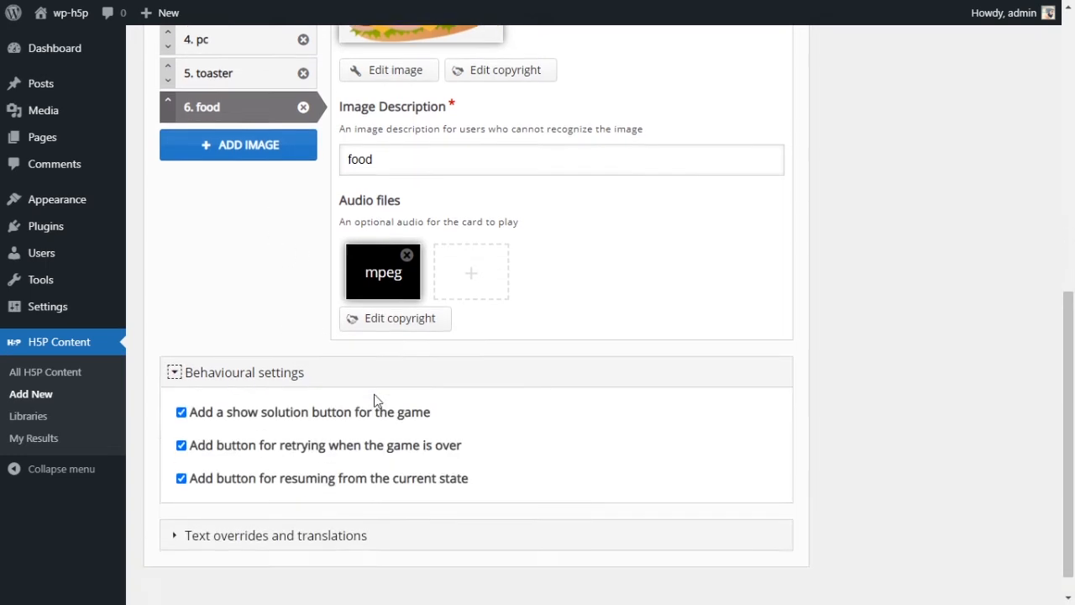
drag(431, 385, 250, 386)
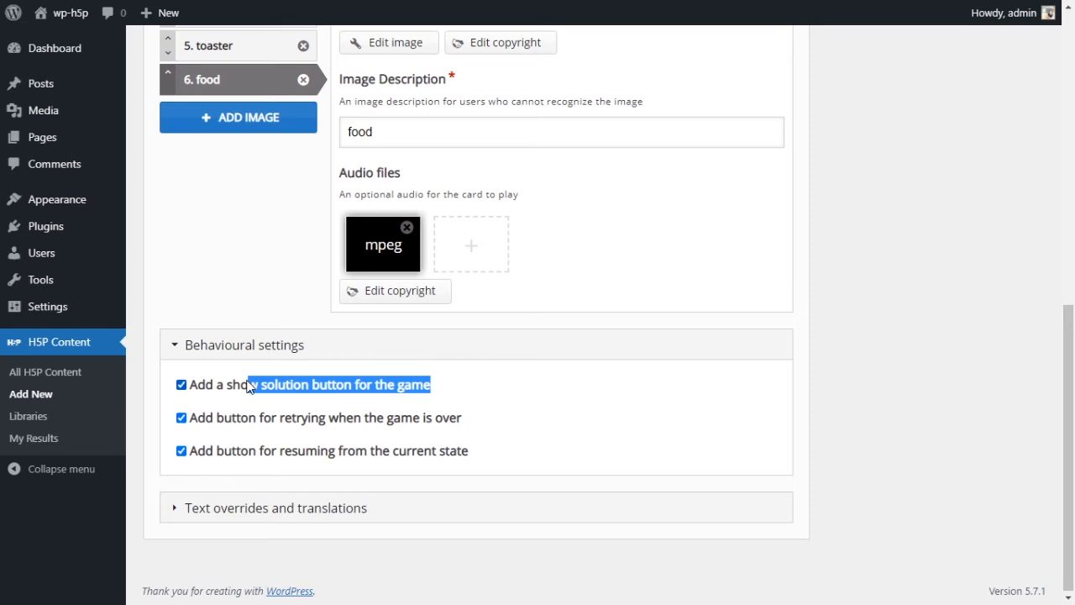
click(324, 392)
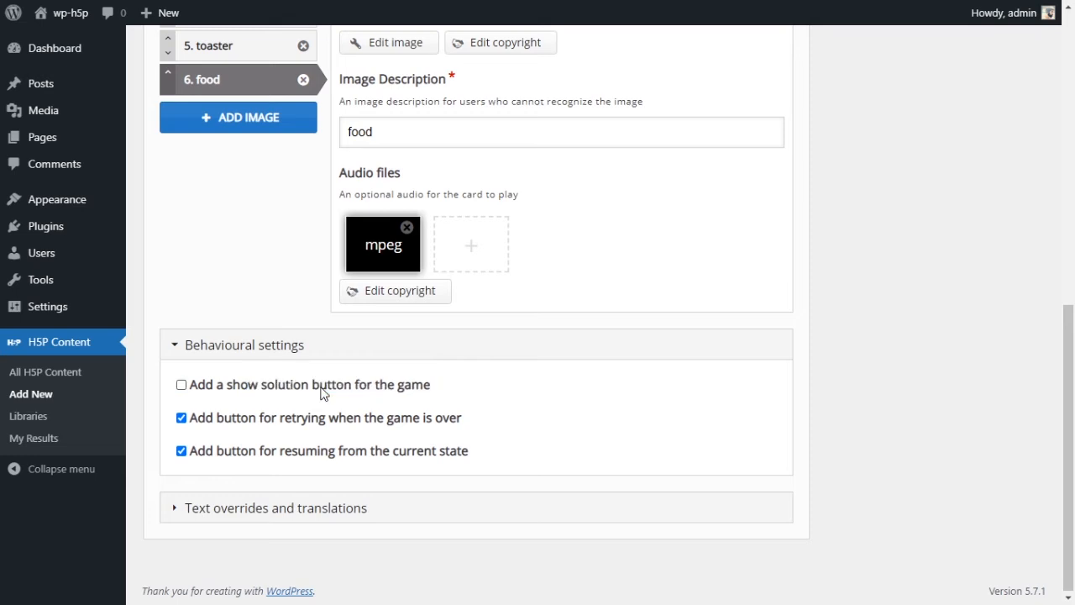
click(262, 388)
drag(280, 418, 463, 420)
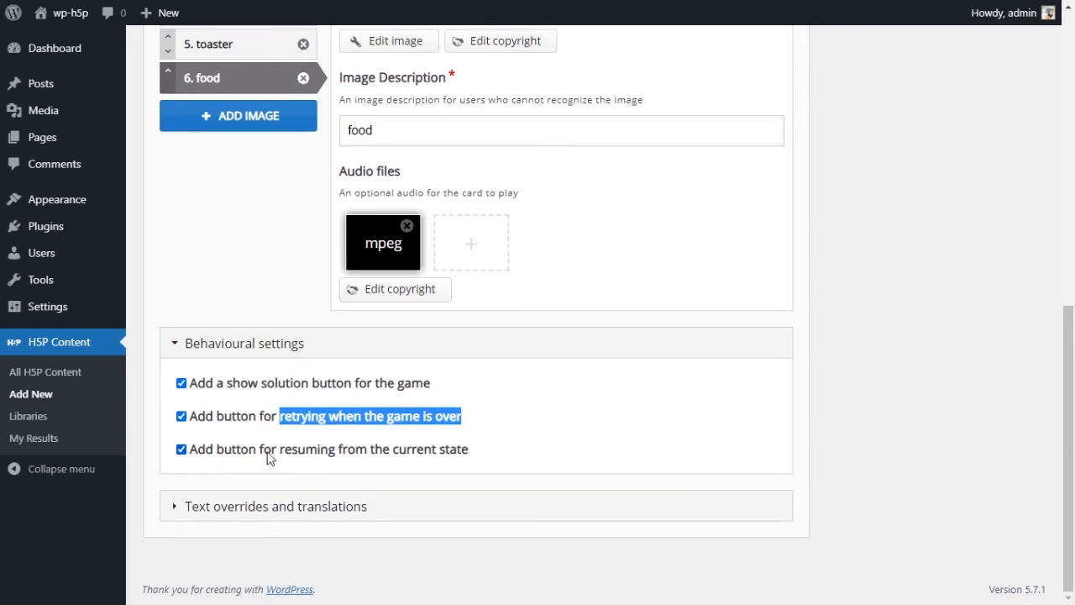
click(477, 442)
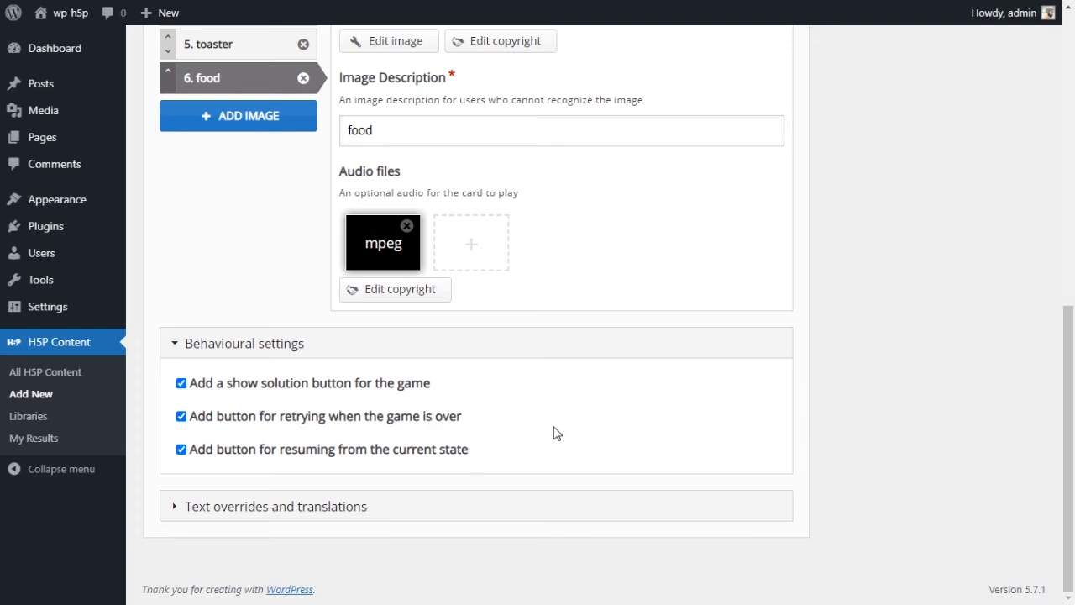
Expand the text overrides and translations down to the Total Moves texts of Image Sequencing.
click(251, 506)
scroll(545, 420, down, 2)
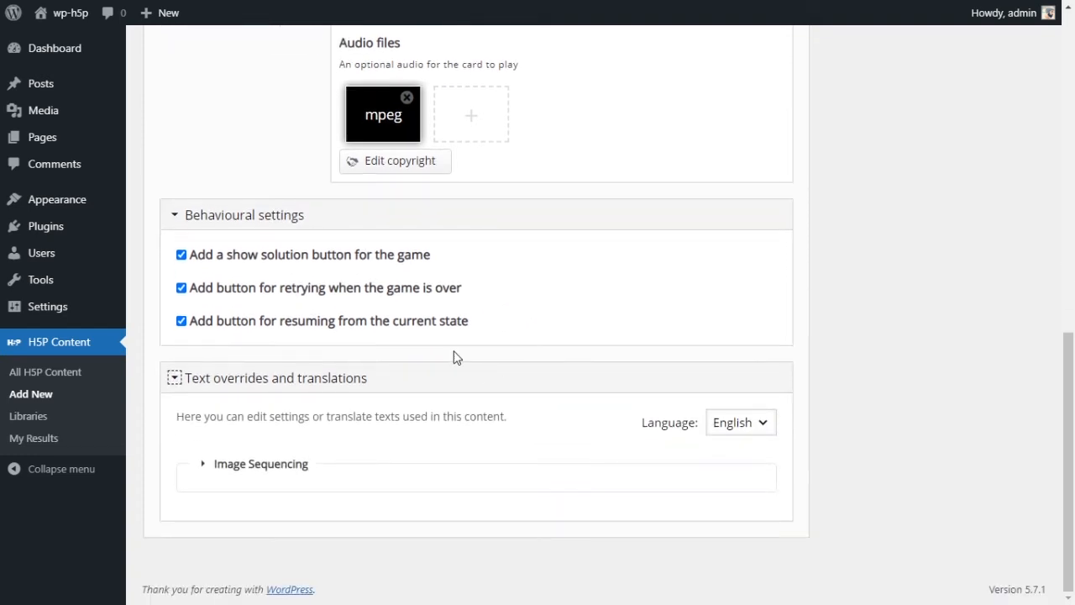
click(284, 467)
scroll(329, 420, down, 2)
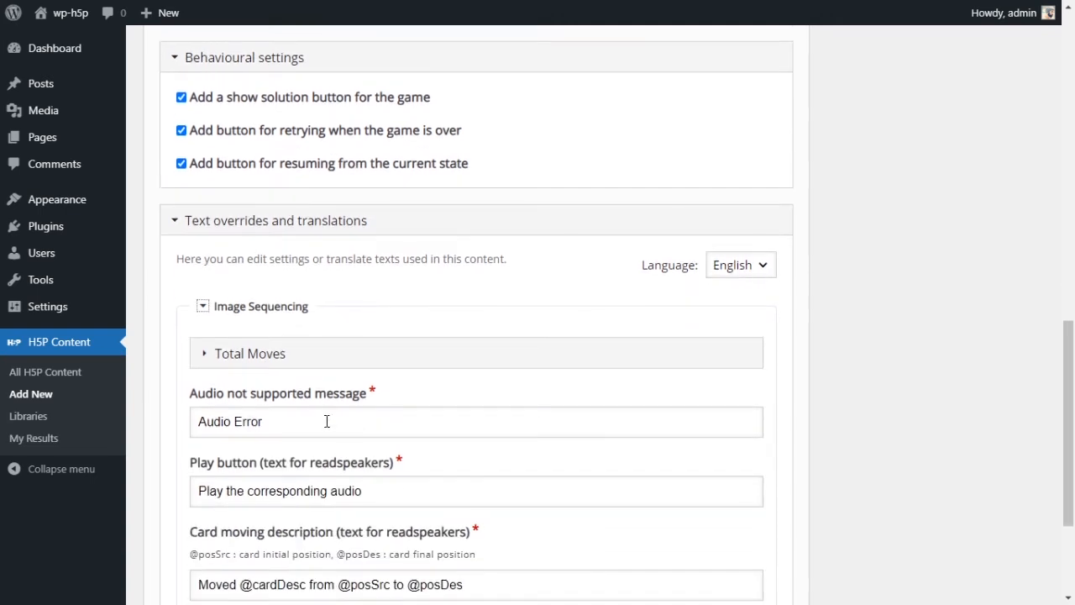
click(224, 354)
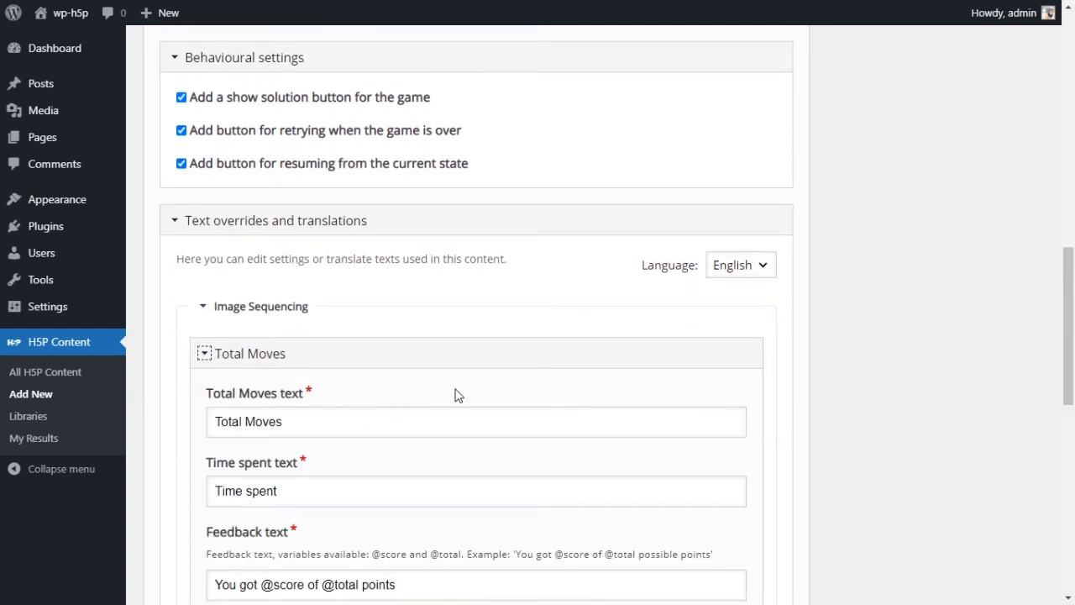
Examine the customisable label, feedback, button and readspeaker texts for Image Sequencing, especially the Total Moves and Time spent labels.
scroll(461, 391, down, 1)
click(364, 343)
key(ctrl+shift+Left)
key(ctrl+shift+Left)
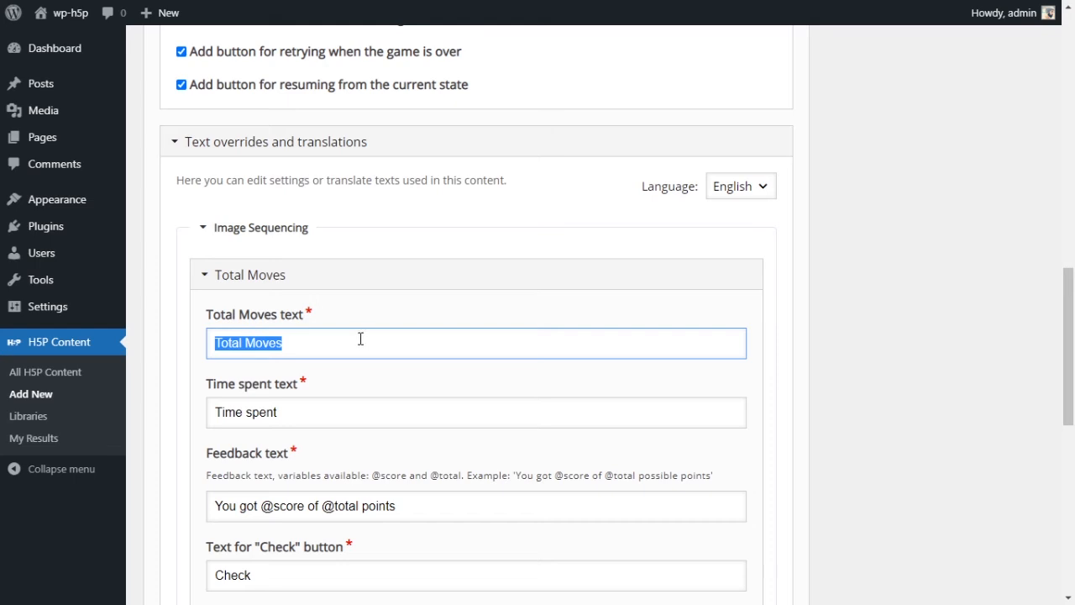
drag(1068, 331, 1068, 320)
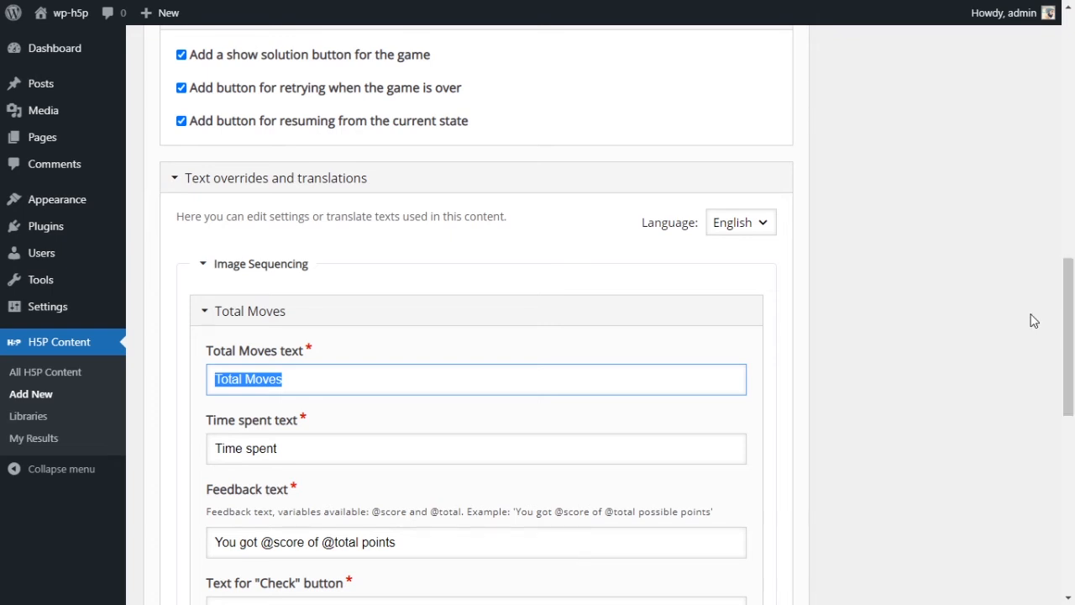
scroll(677, 377, down, 3)
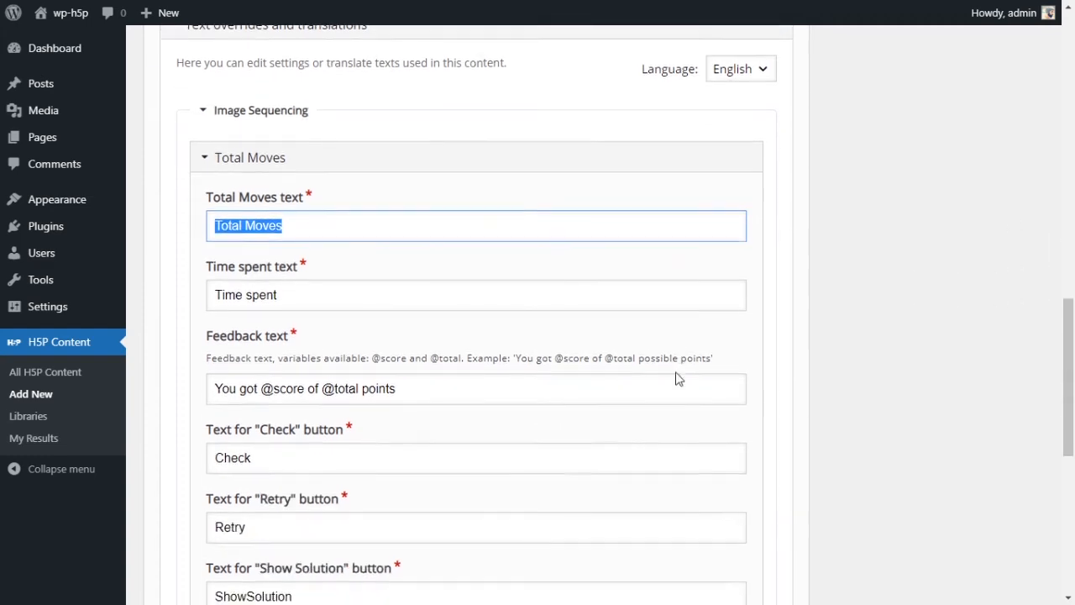
scroll(271, 355, down, 3)
scroll(256, 409, down, 3)
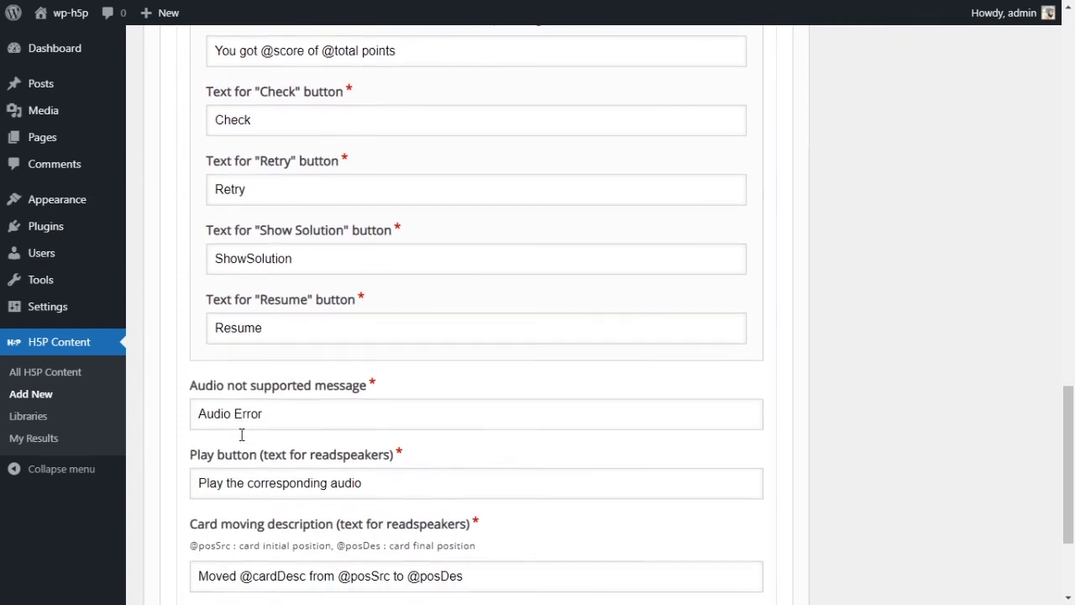
scroll(306, 319, up, 9)
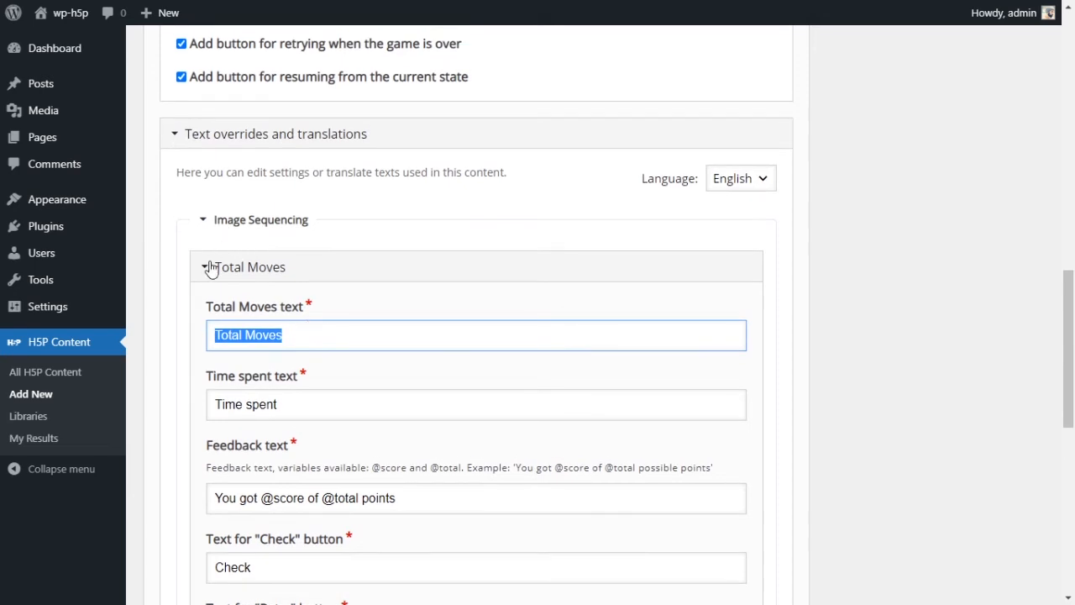
triple_click(369, 336)
click(292, 344)
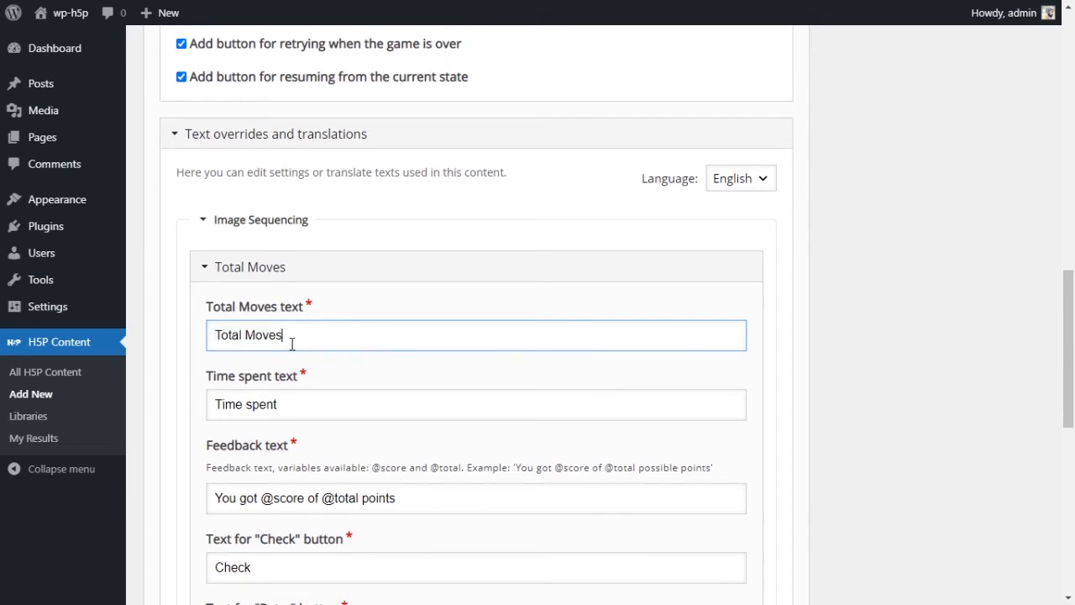
triple_click(276, 415)
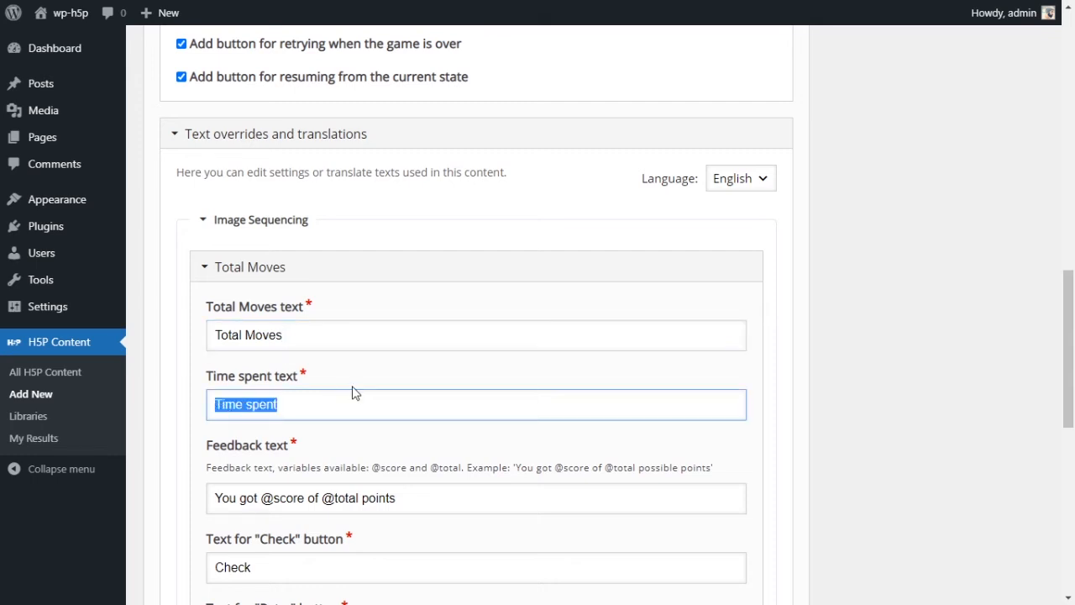
triple_click(321, 339)
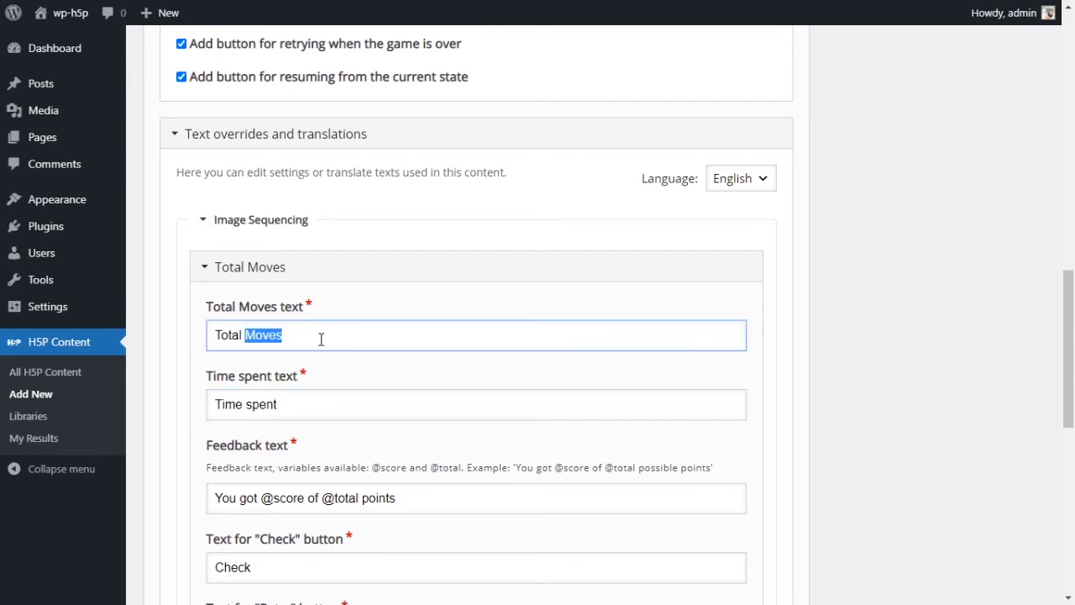
scroll(348, 384, down, 3)
scroll(392, 383, down, 3)
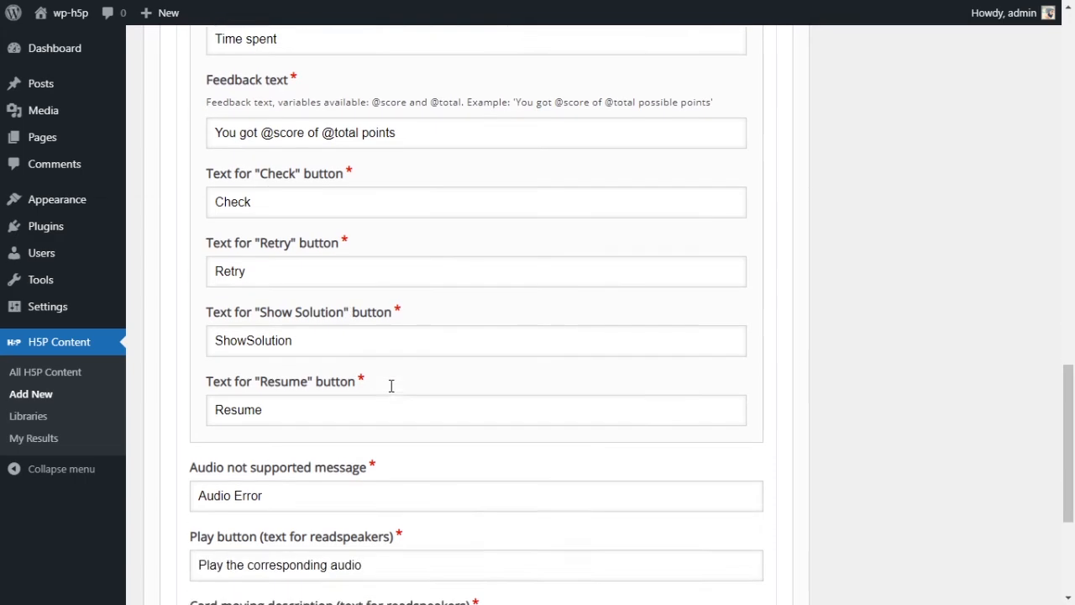
scroll(372, 463, up, 10)
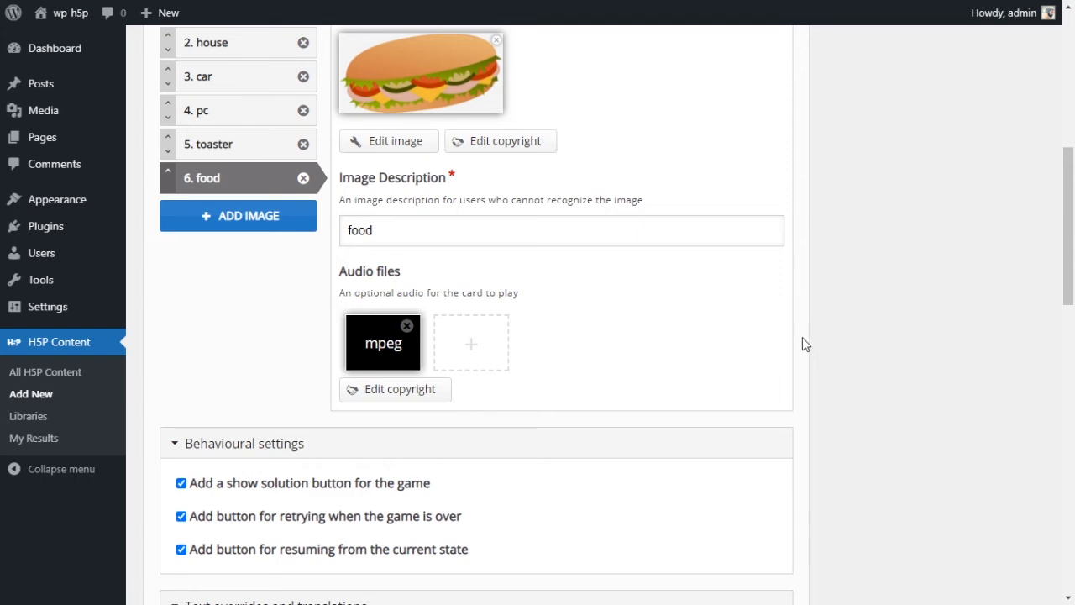
scroll(661, 384, down, 5)
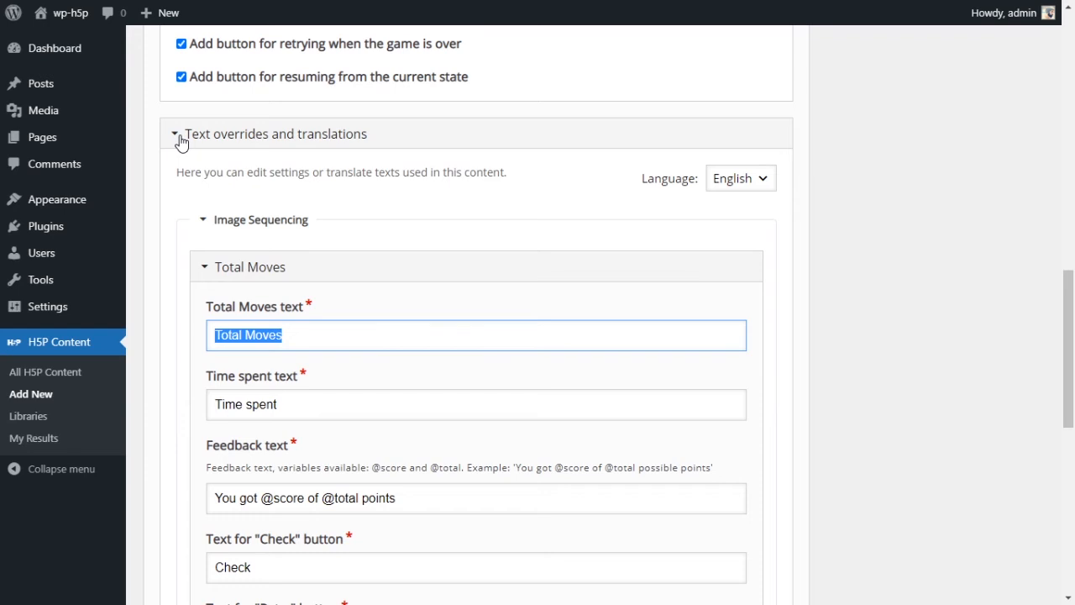
Change the Total Moves text to "Total Moves So Far".
click(307, 333)
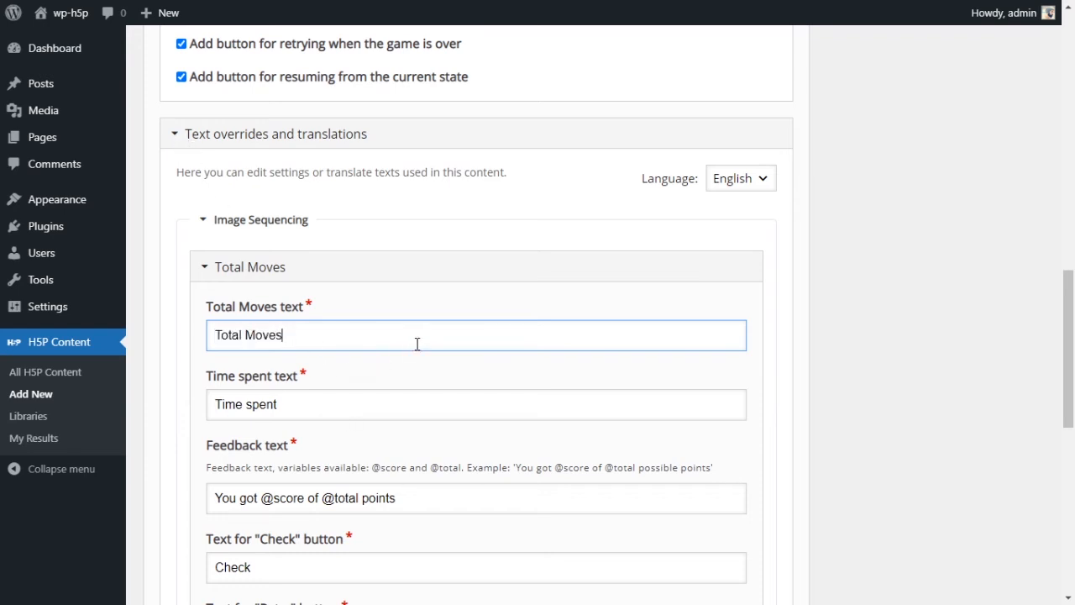
text(so f)
text(S)
text(Far)
click(601, 365)
Turn off the toolbar below the content and create the Image Sequencing activity.
drag(1071, 316, 1072, 84)
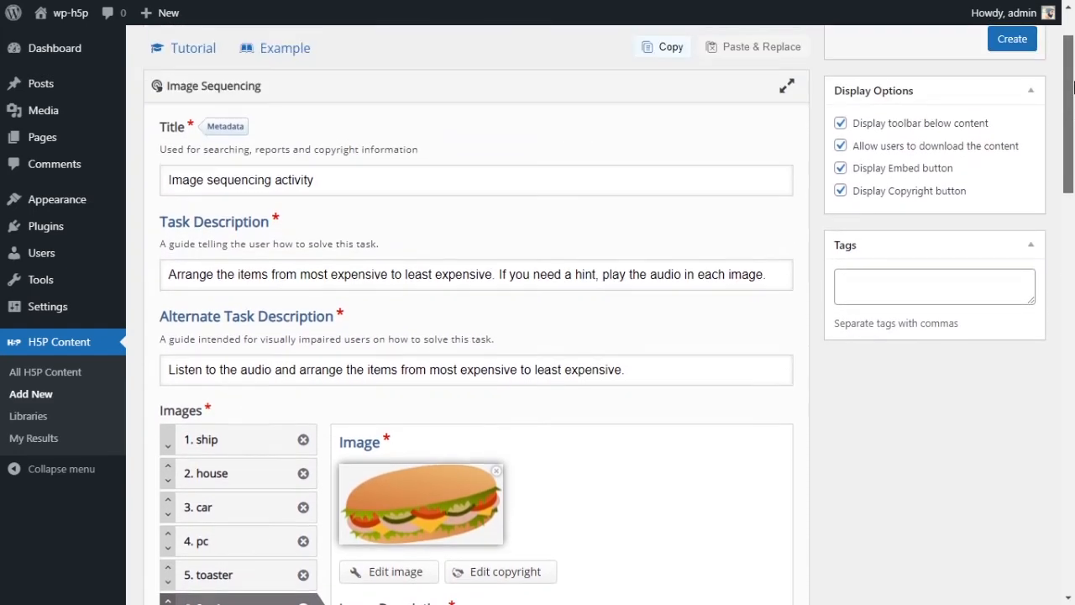
click(917, 128)
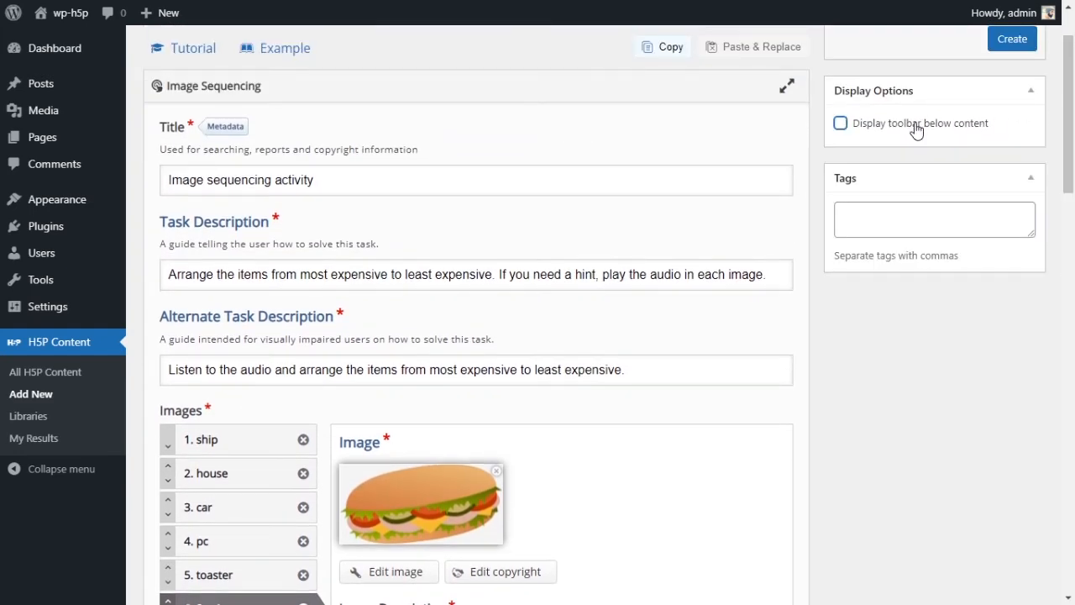
scroll(989, 288, up, 1)
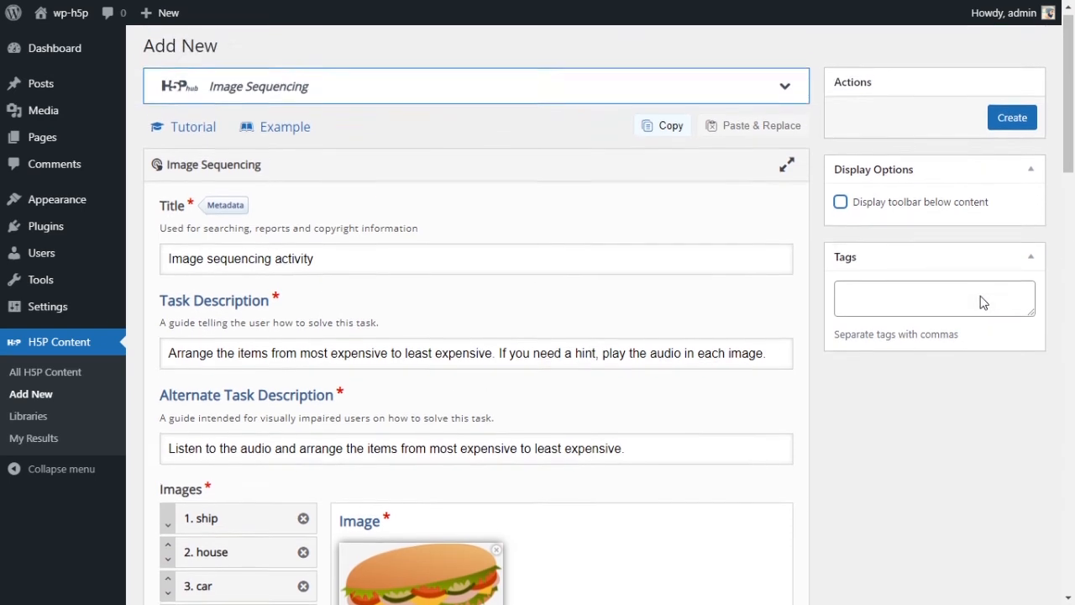
click(1014, 132)
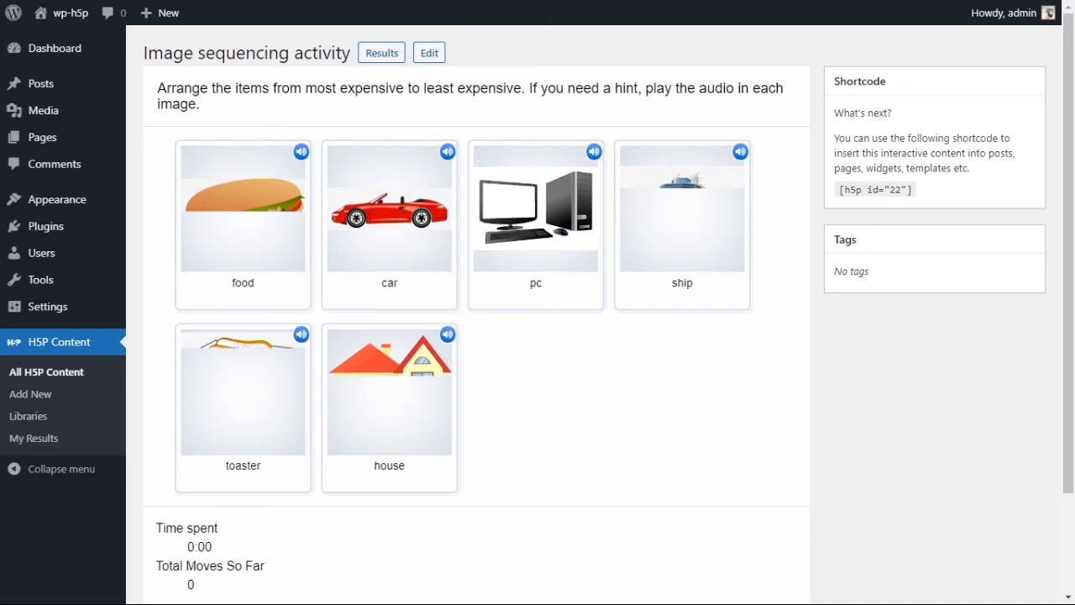
Look over the created activity's task description, image cards and the time and moves counters.
scroll(537, 302, down, 2)
scroll(476, 302, up, 2)
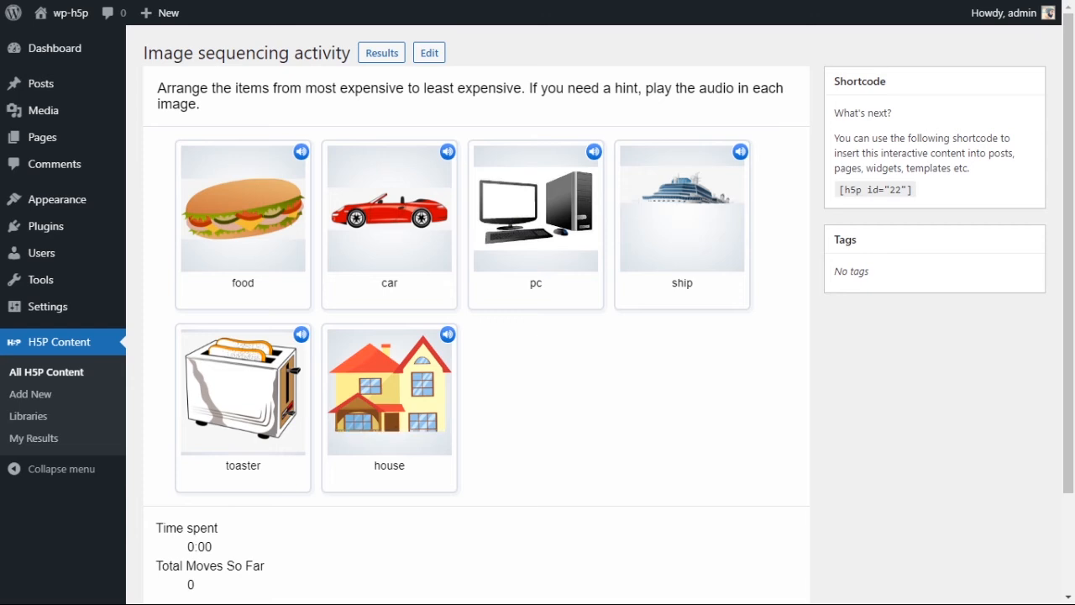
drag(157, 88, 686, 103)
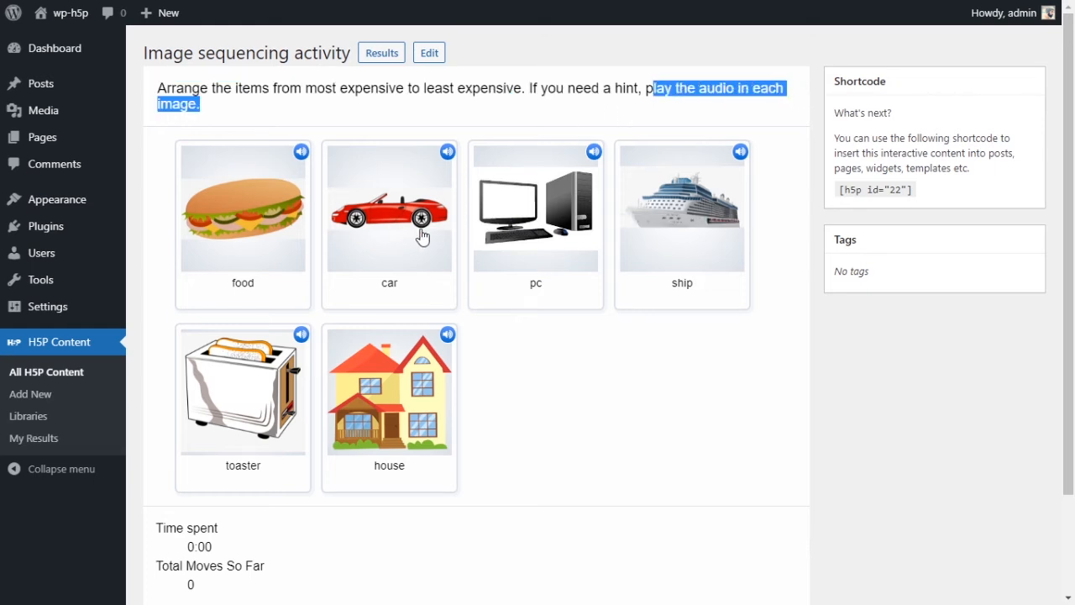
Try out the activity by moving the pc card to second place, and check the arranging instruction.
drag(260, 257, 265, 213)
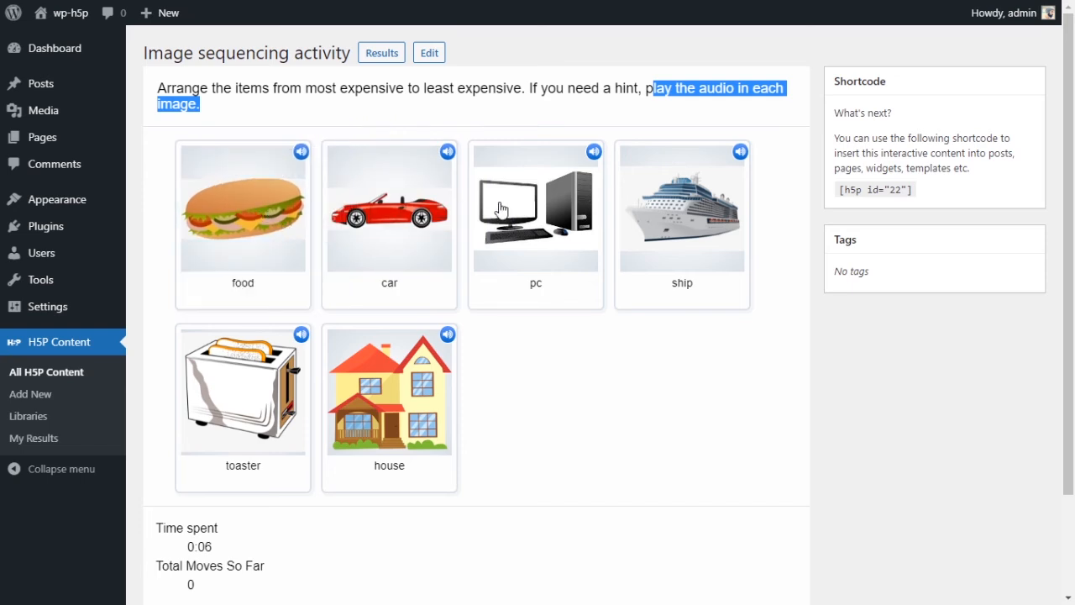
drag(528, 211, 319, 230)
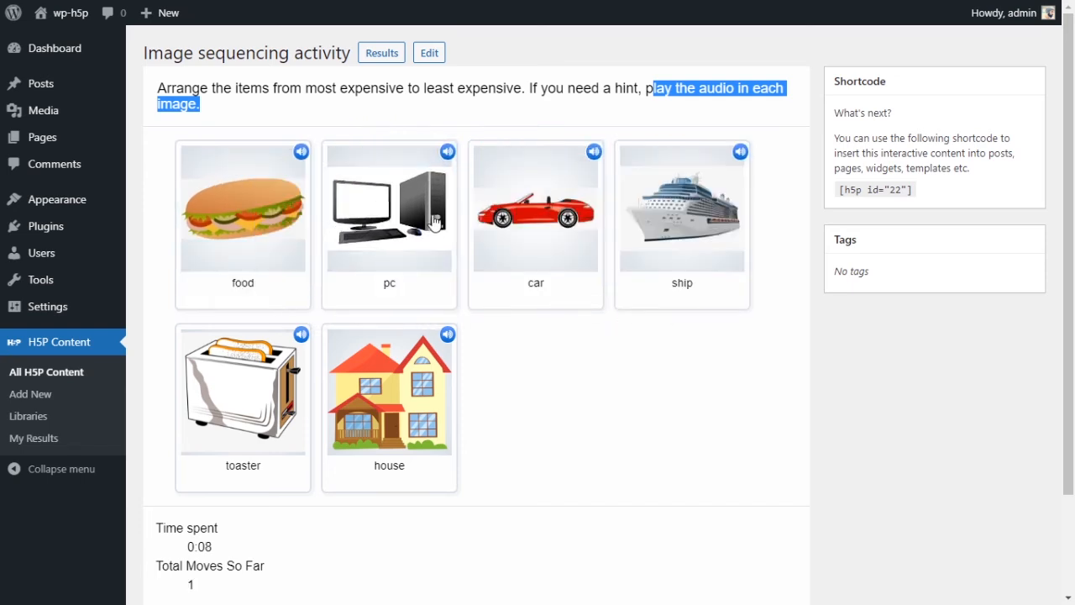
drag(172, 89, 525, 90)
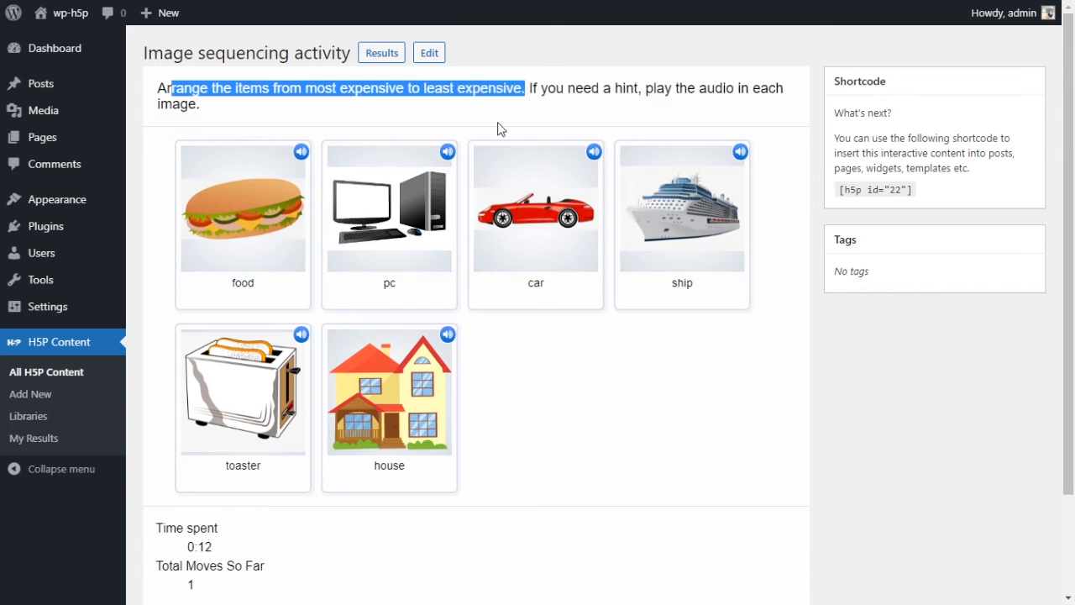
Rearrange the activity's cards so that ship comes first and house second.
drag(239, 220, 255, 212)
click(389, 358)
drag(406, 401, 382, 229)
drag(236, 404, 231, 220)
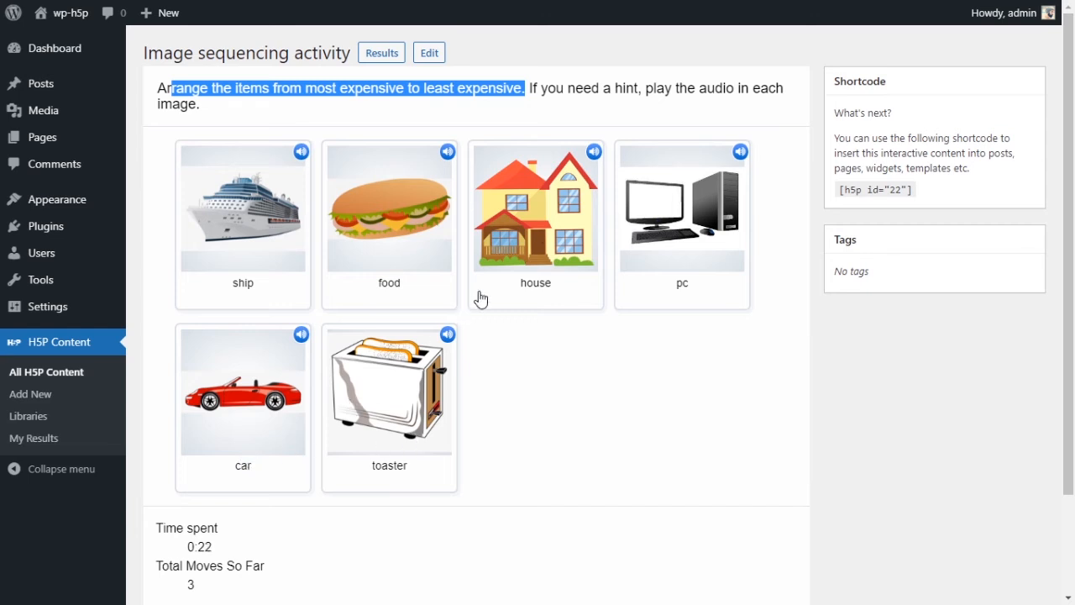
drag(479, 300, 340, 302)
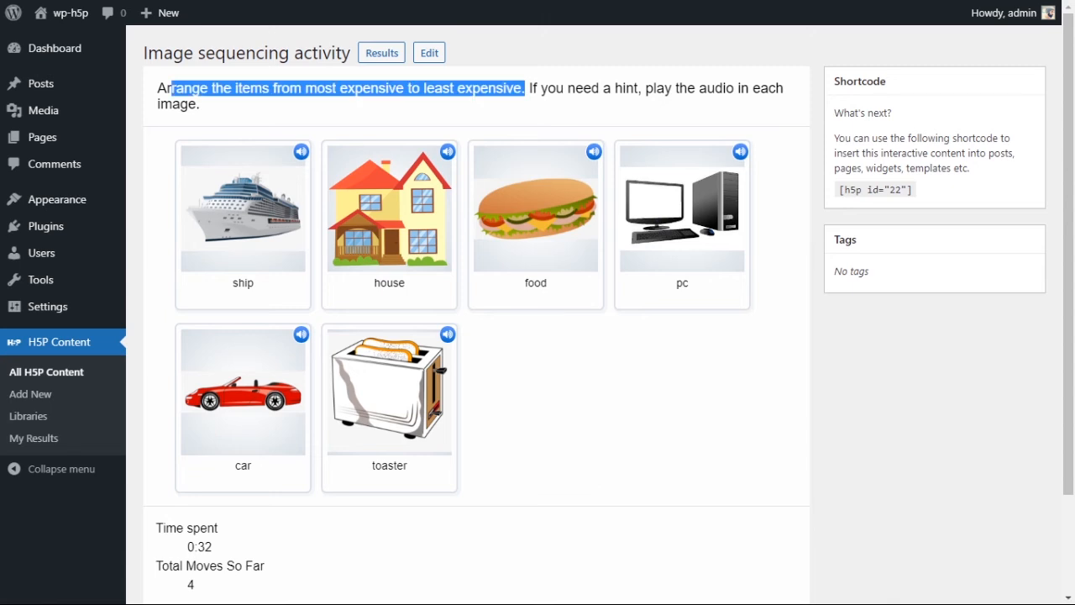
Play the audio hints on the pc and car cards and arrange the sequence as ship, house, car, pc, toaster, food.
click(307, 137)
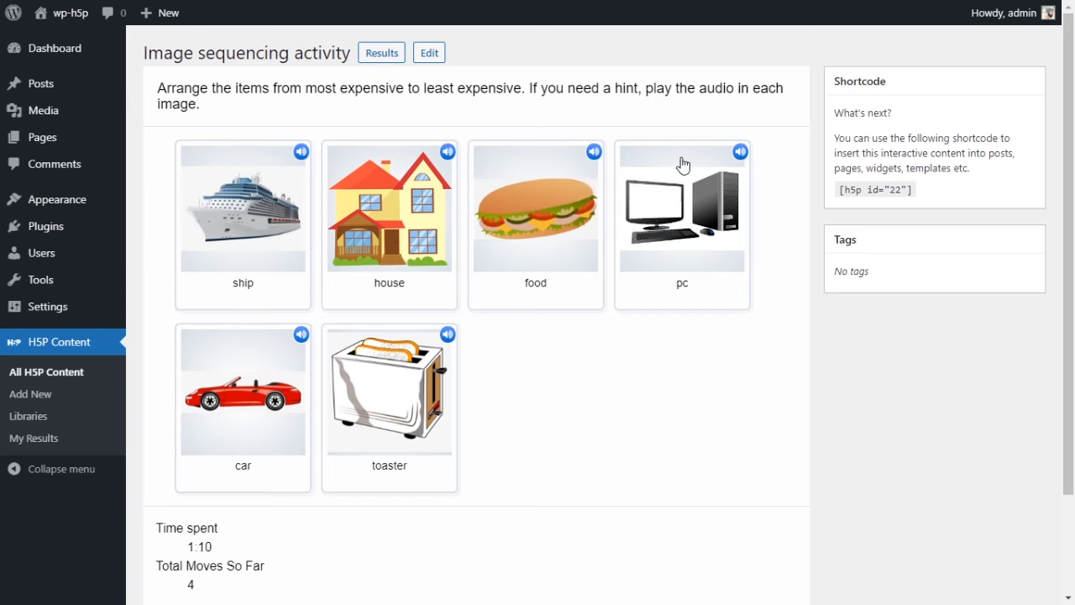
click(741, 152)
drag(662, 216, 529, 203)
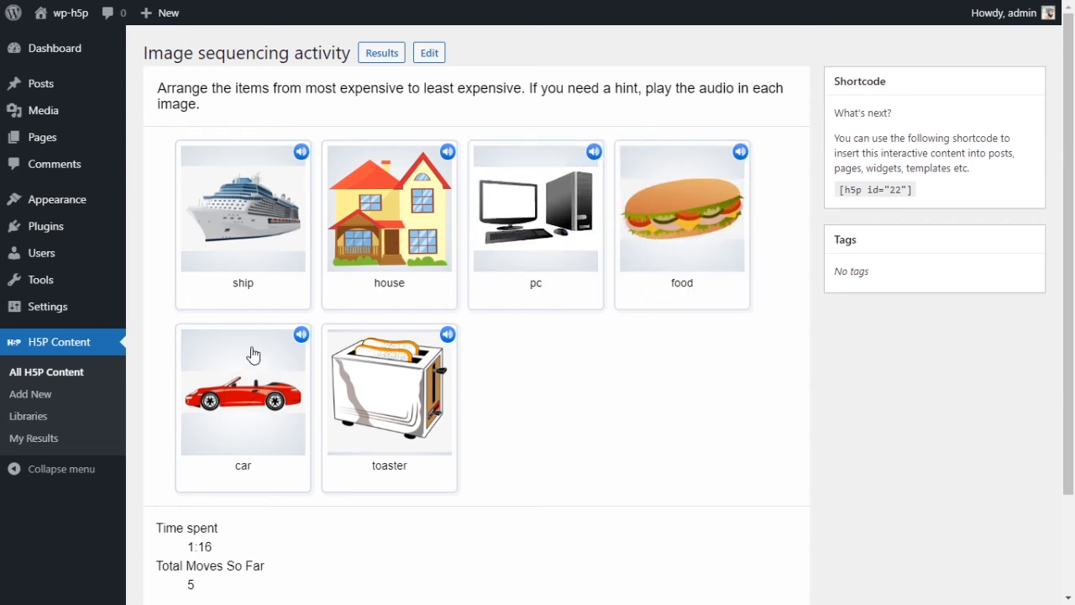
click(302, 336)
drag(262, 421, 497, 252)
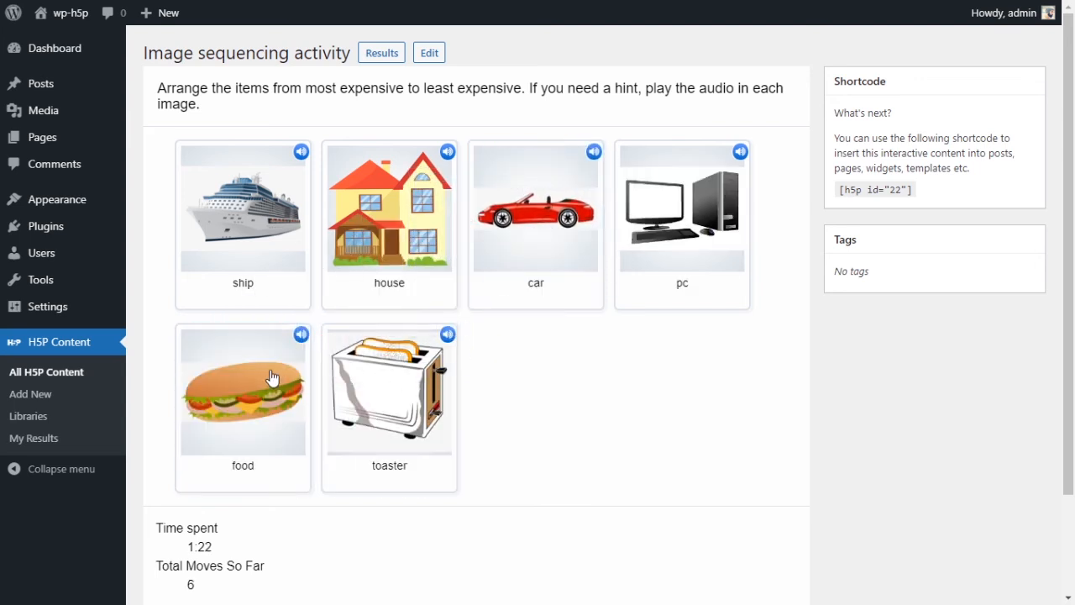
drag(434, 375, 294, 370)
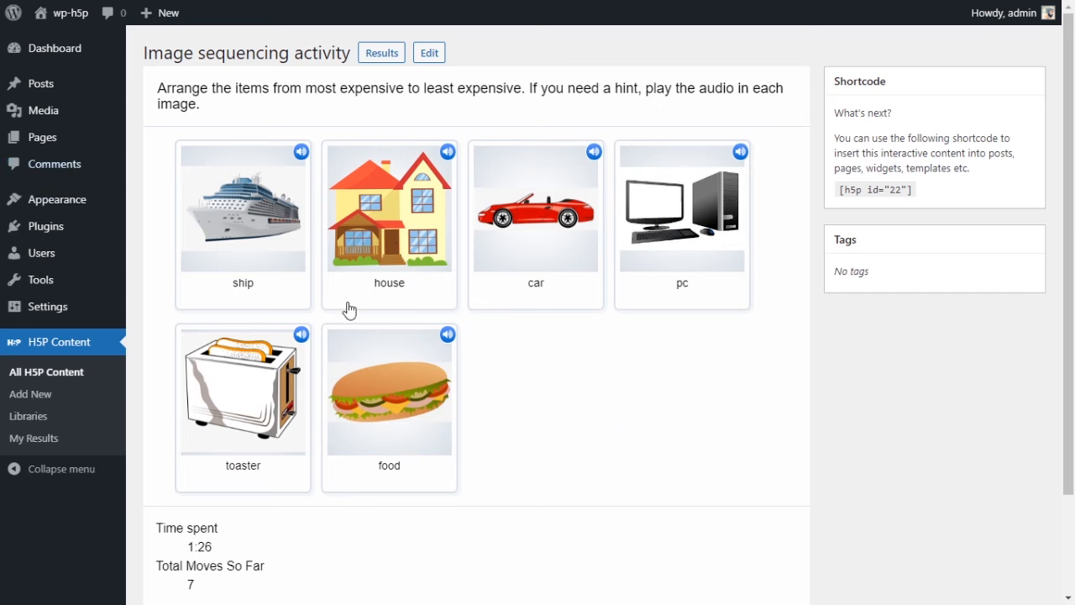
Examine the time spent and total moves counters below the image cards.
scroll(504, 341, down, 1)
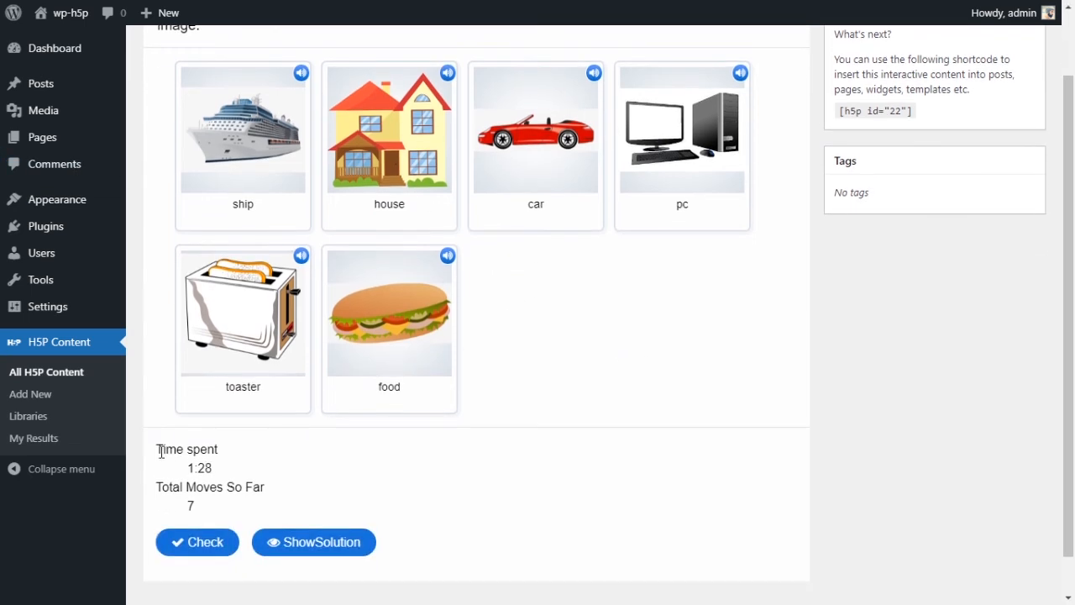
drag(156, 450, 225, 459)
scroll(436, 434, down, 1)
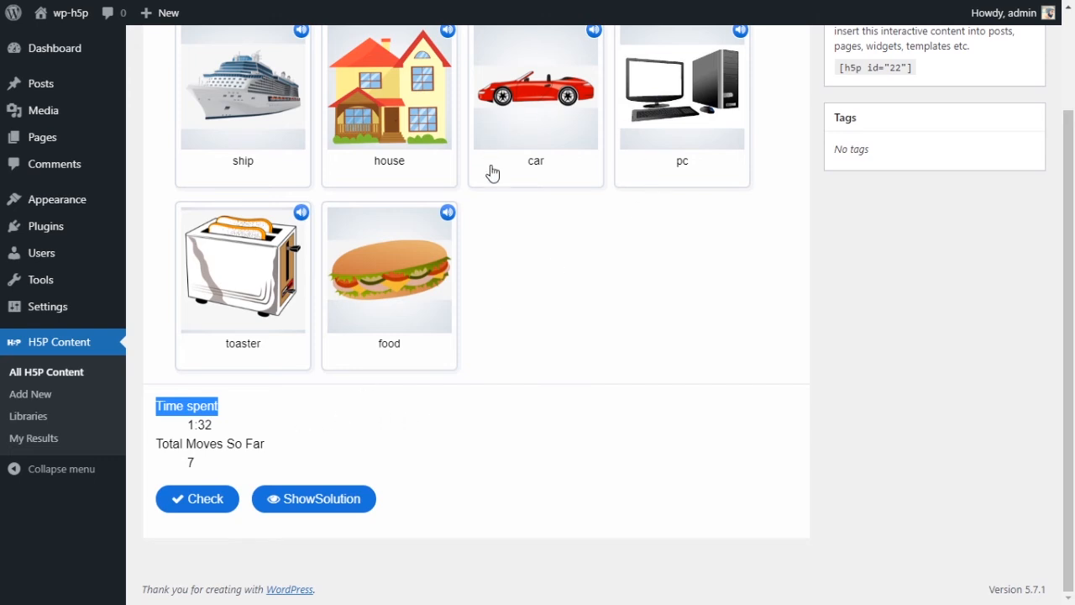
scroll(545, 250, up, 2)
scroll(554, 258, down, 1)
scroll(554, 258, down, 1)
Shuffle the cards repeatedly to try out the moves counter, ending with the order ship, house, car, pc, toaster, food.
drag(372, 309, 240, 307)
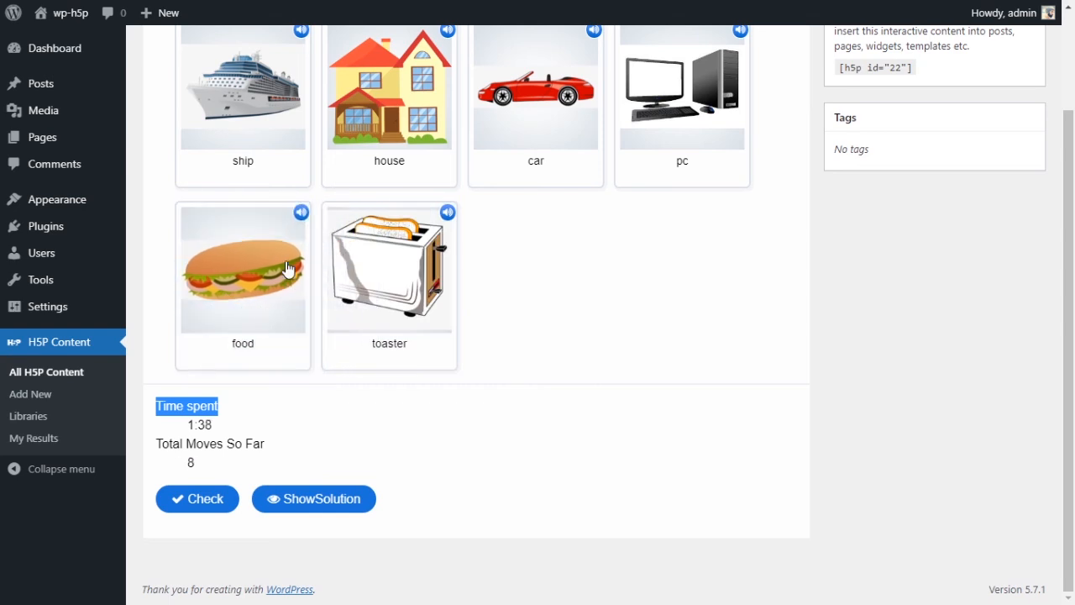
drag(262, 275, 569, 109)
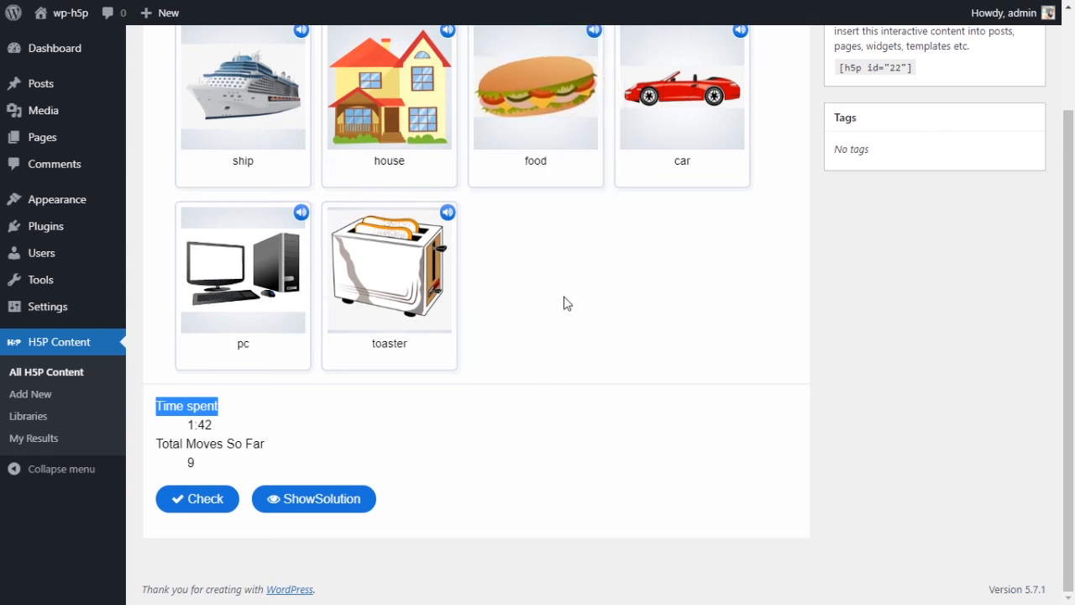
drag(408, 290, 407, 97)
drag(386, 204, 243, 109)
drag(373, 118, 252, 103)
drag(710, 94, 394, 96)
drag(407, 277, 638, 105)
drag(678, 137, 550, 134)
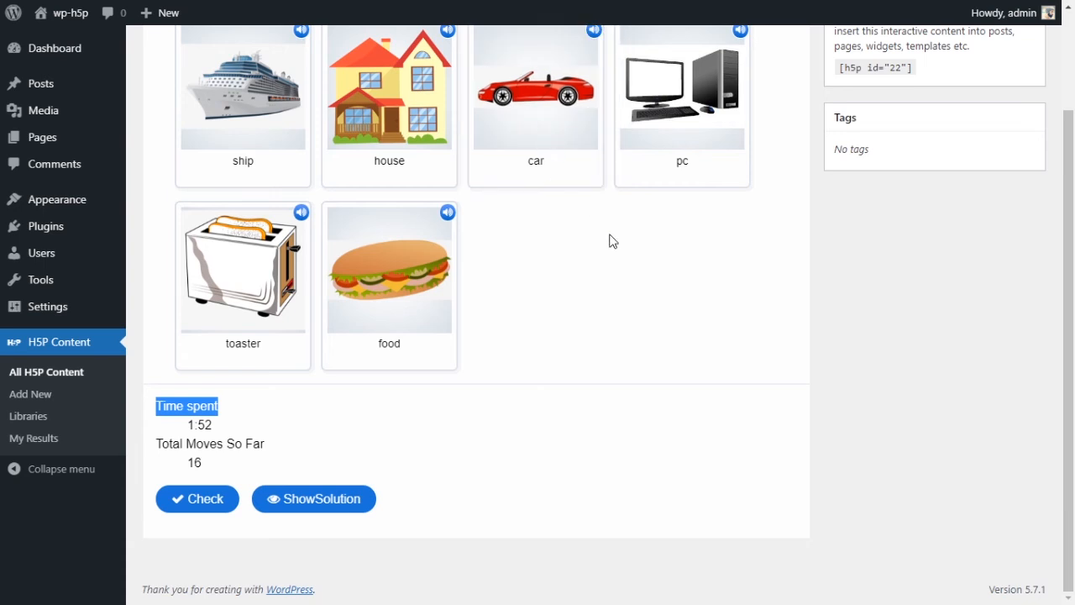
Move the pc card ahead of the car card, check the answer, and review the marked cards and score.
drag(680, 97, 539, 105)
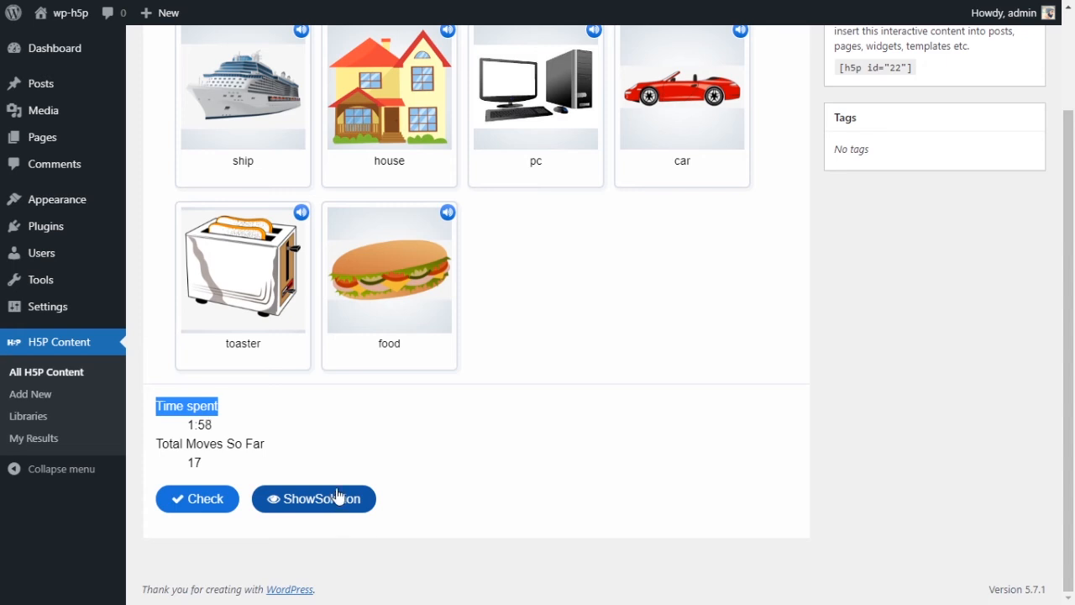
click(220, 503)
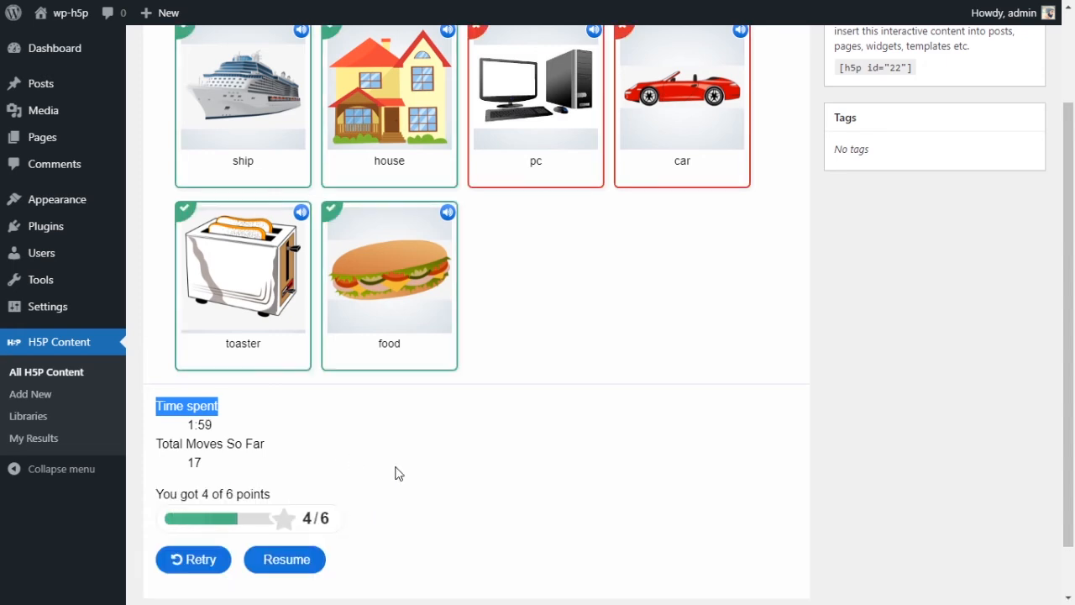
scroll(529, 401, up, 1)
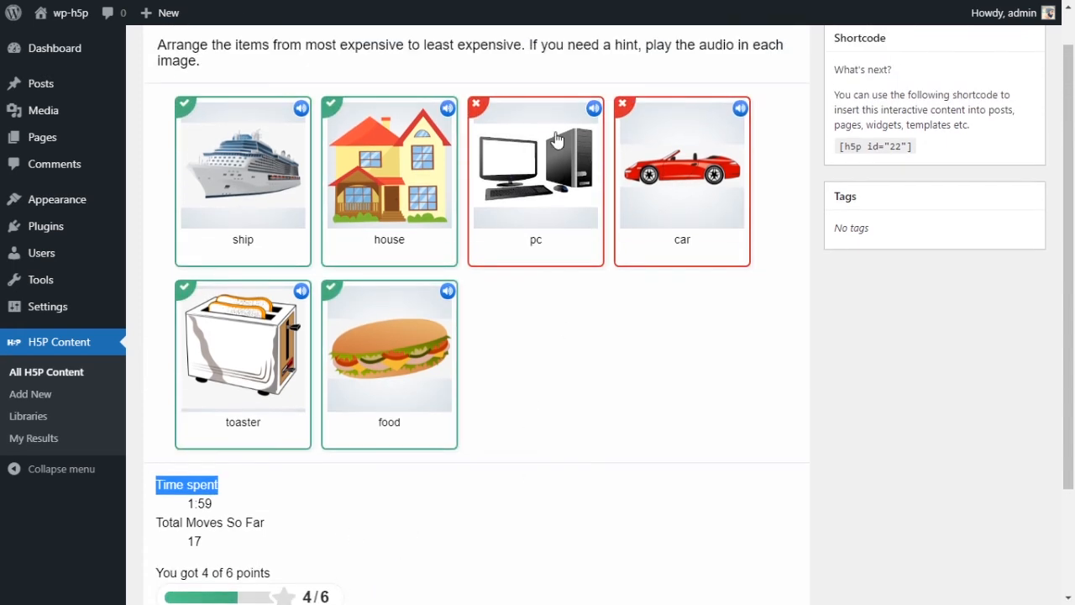
scroll(686, 164, down, 2)
click(593, 384)
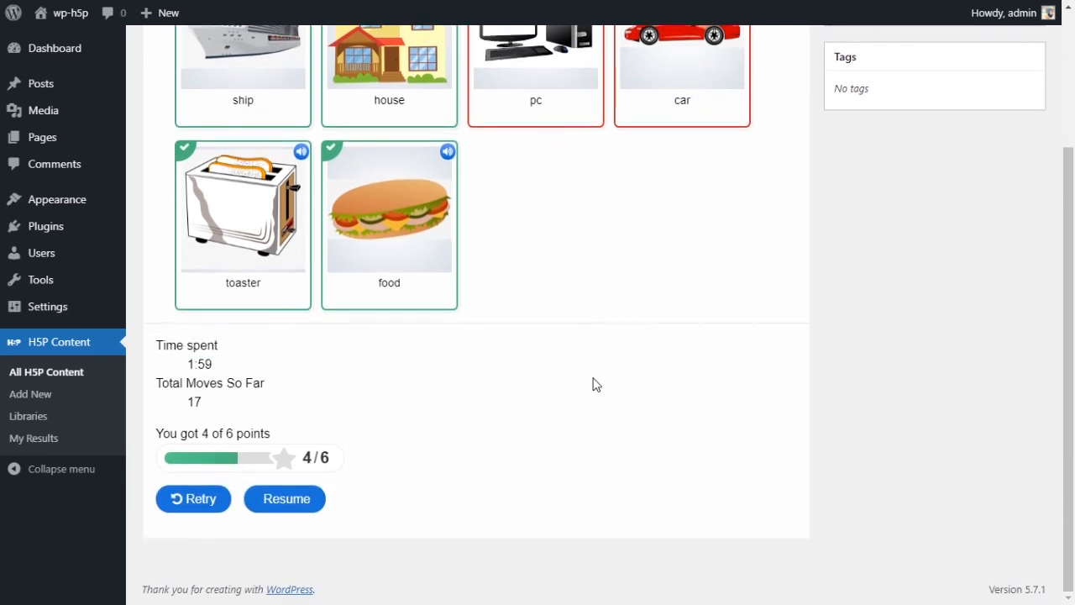
scroll(538, 378, up, 1)
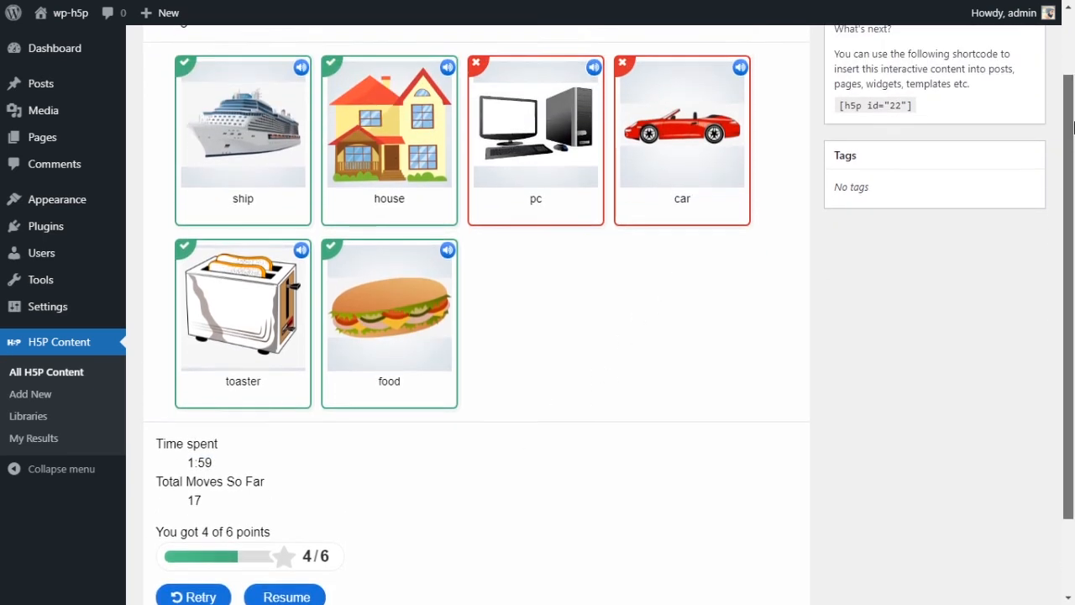
scroll(1074, 147, down, 1)
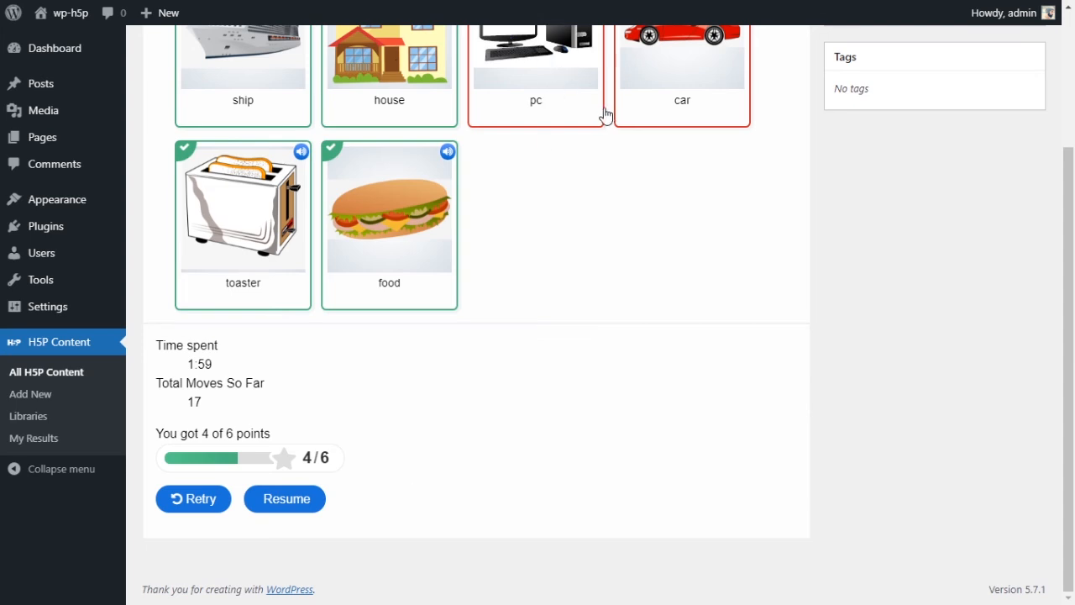
scroll(618, 126, up, 1)
scroll(1073, 134, down, 1)
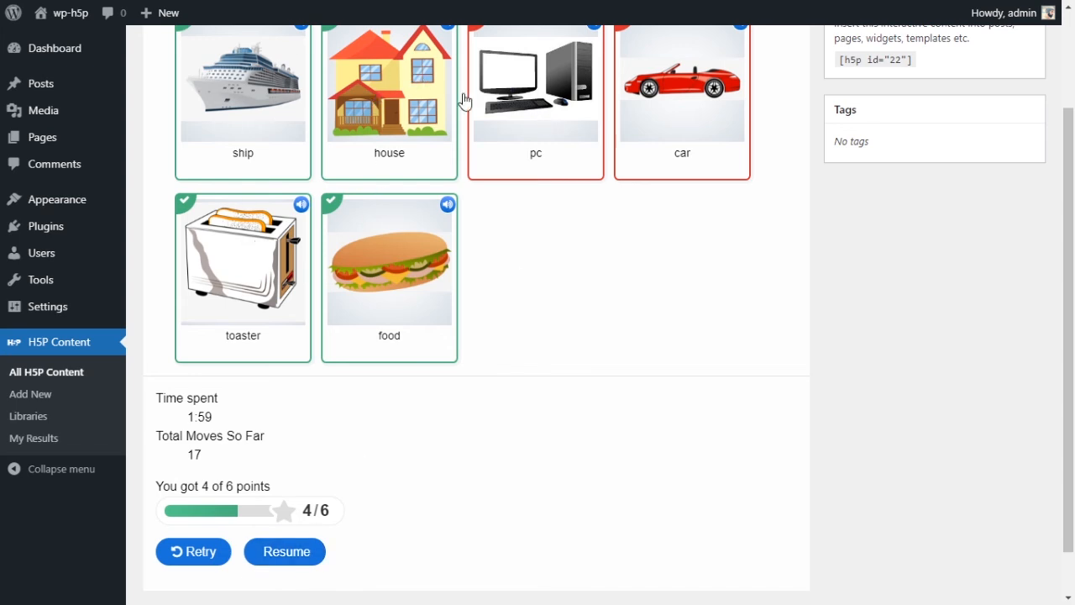
Resume the attempt and check the unchanged card sequence again.
click(299, 564)
scroll(574, 129, up, 1)
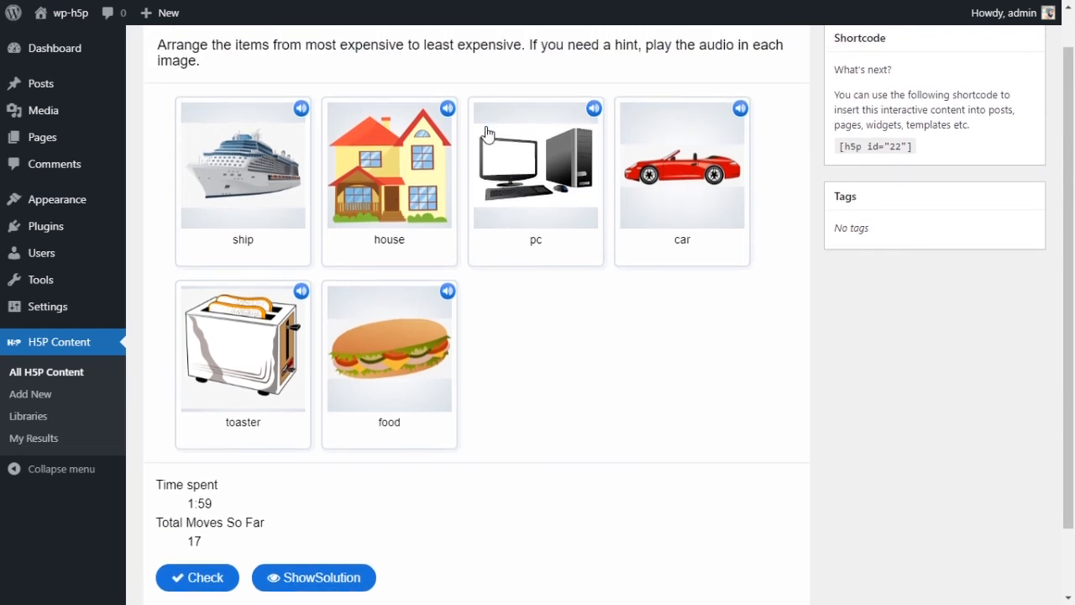
scroll(395, 249, down, 1)
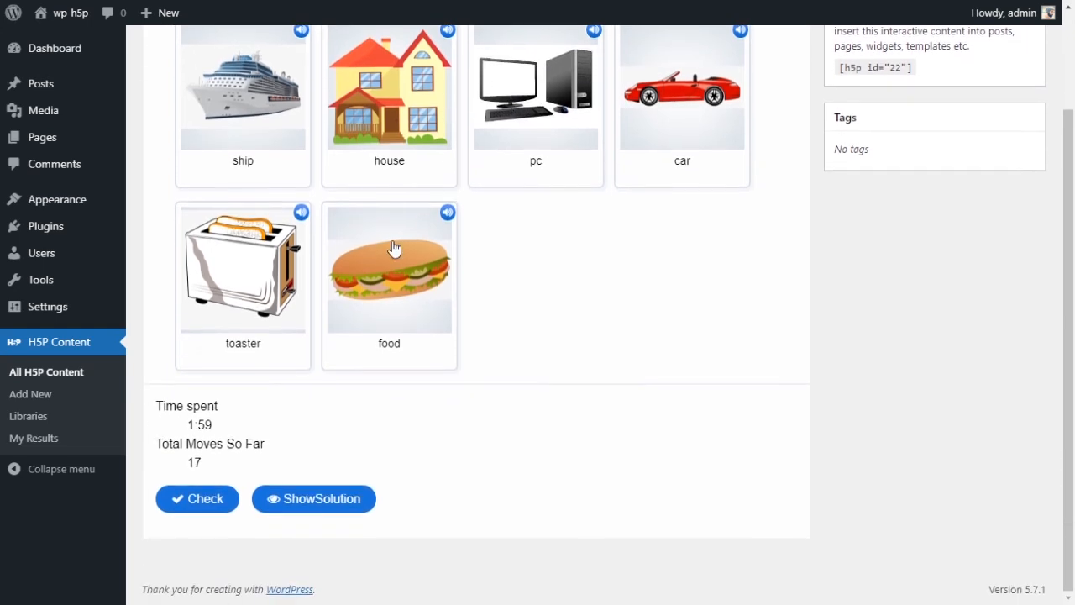
click(216, 500)
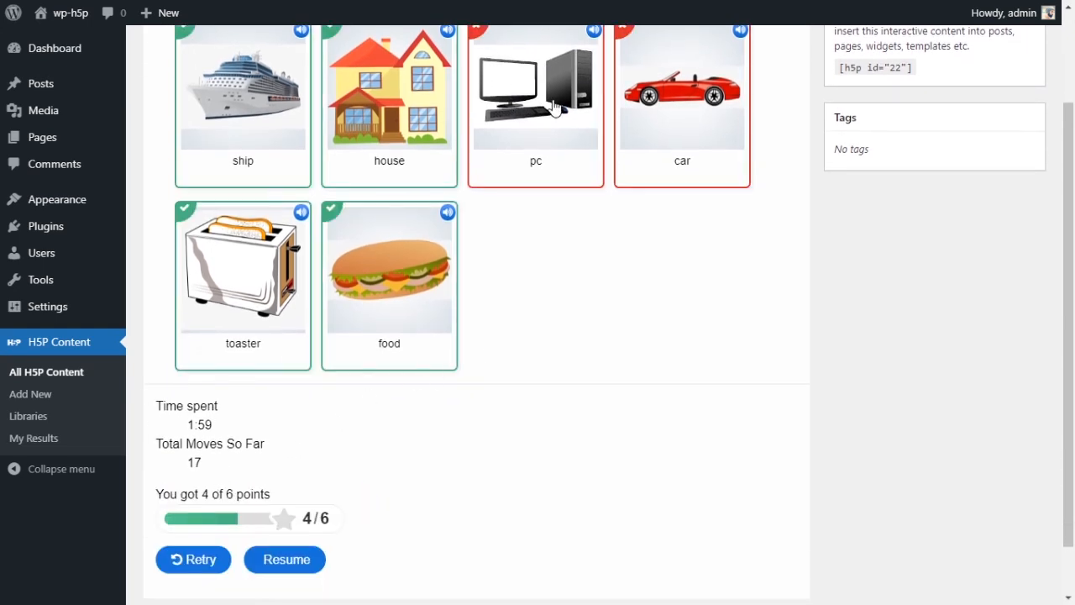
scroll(519, 214, up, 1)
scroll(518, 214, down, 1)
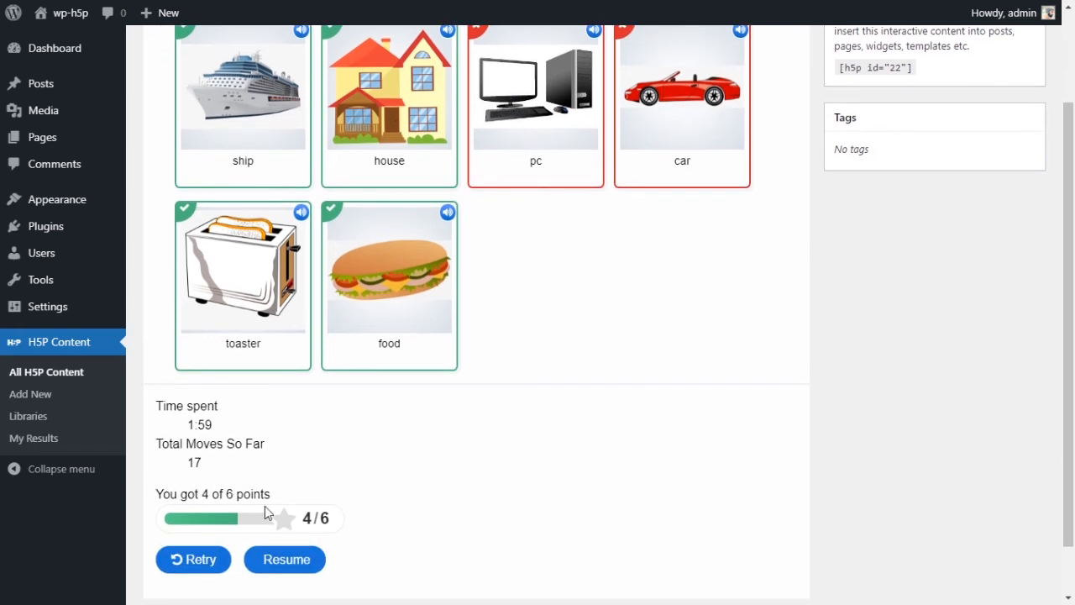
Retry the activity to restart it with reshuffled cards and reset counters.
click(202, 561)
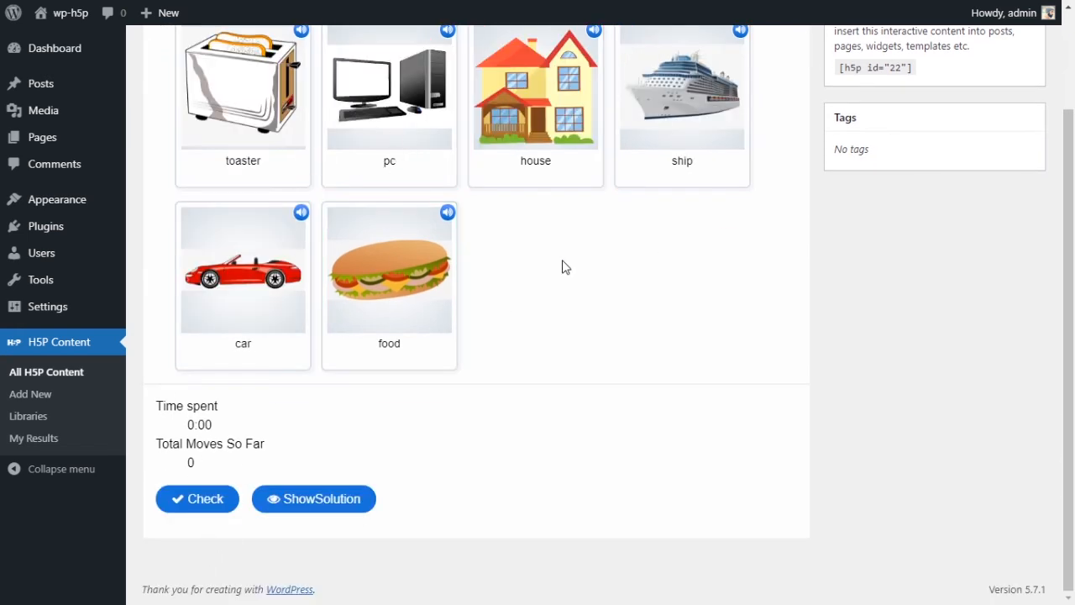
scroll(423, 279, up, 1)
scroll(424, 278, up, 1)
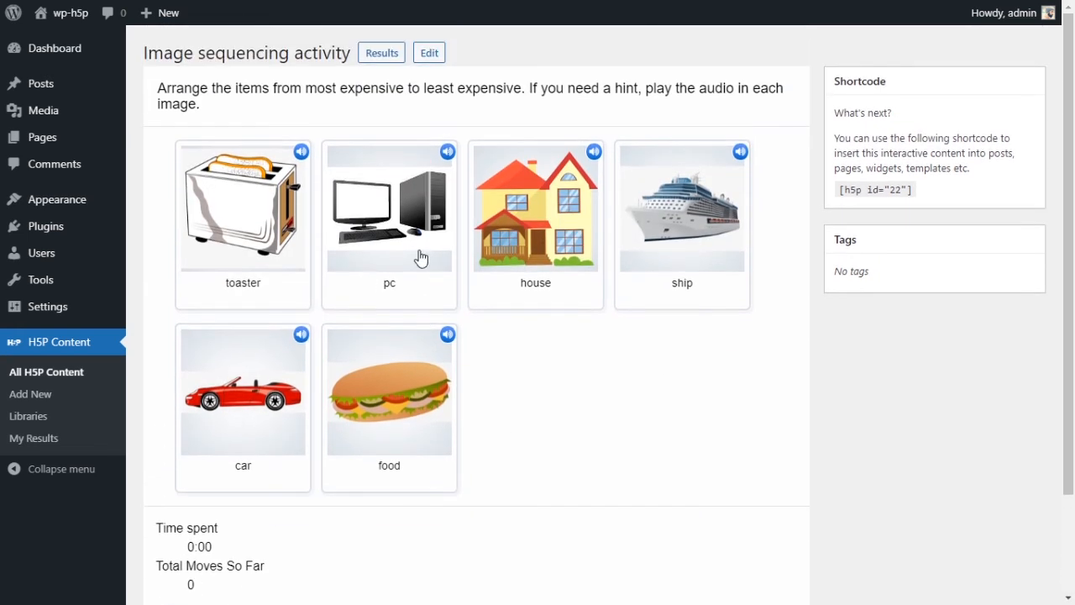
Copy the activity's shortcode [h5p id="22"].
triple_click(856, 194)
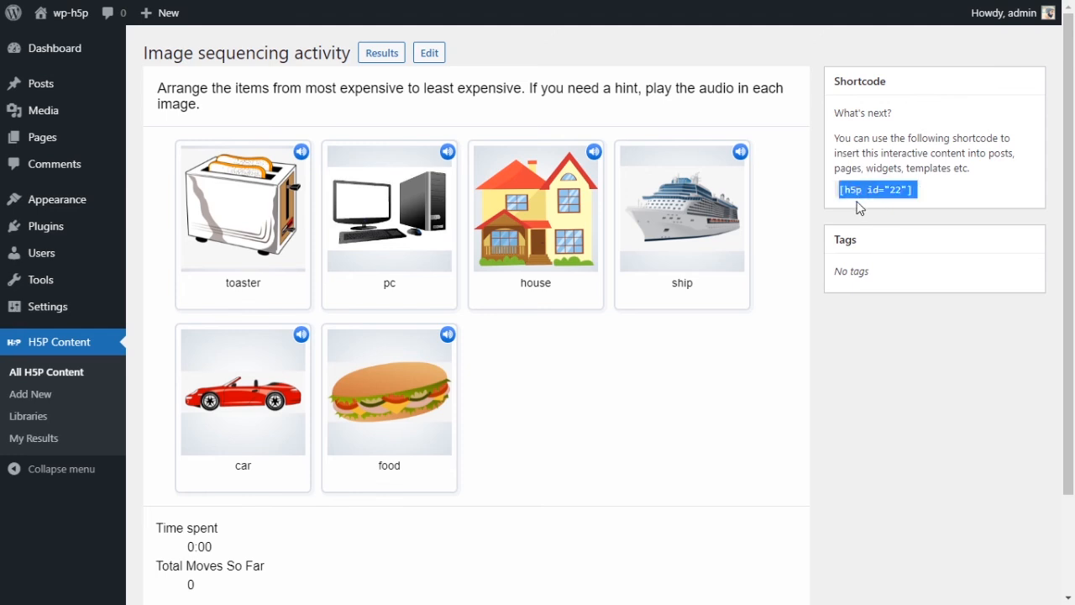
click(890, 184)
drag(919, 192, 845, 193)
key(ctrl+c)
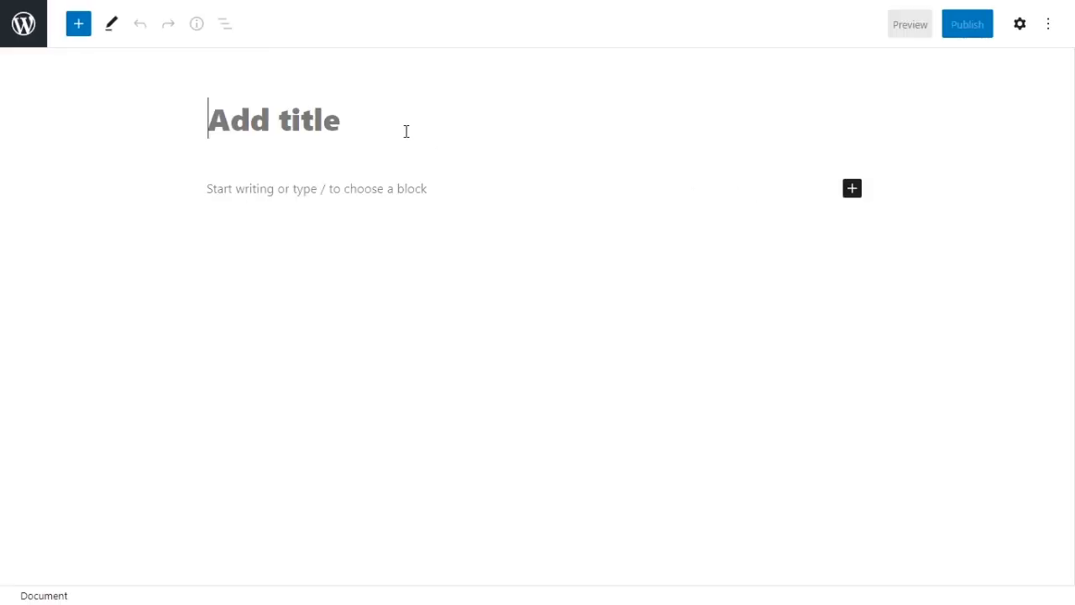
Title the new post "#10 Image sequencing" and move on to its first content block.
text(#10 Image sequ)
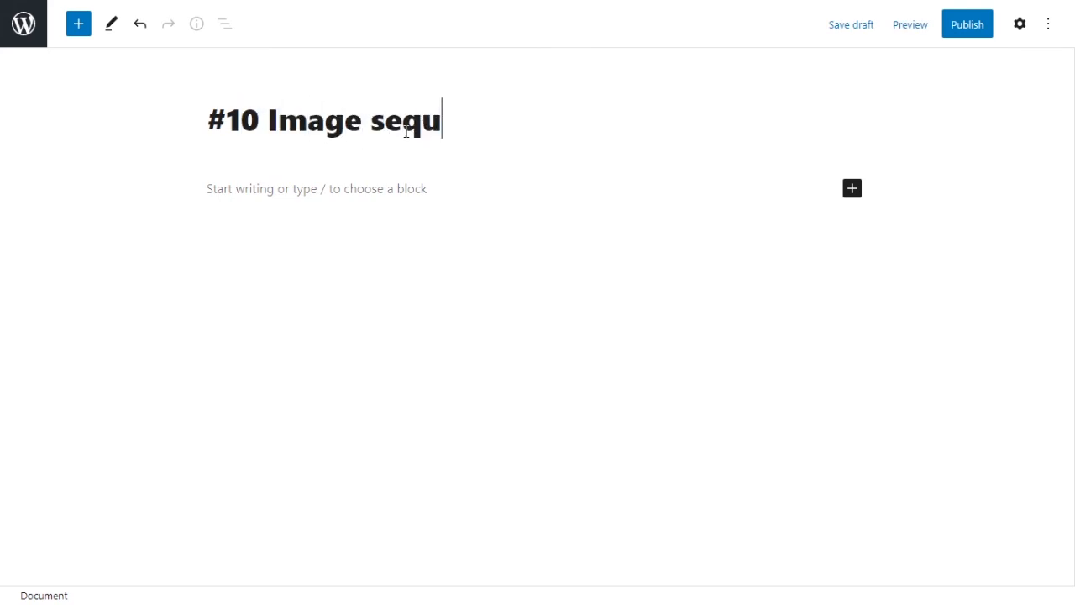
text(encing)
key(Return)
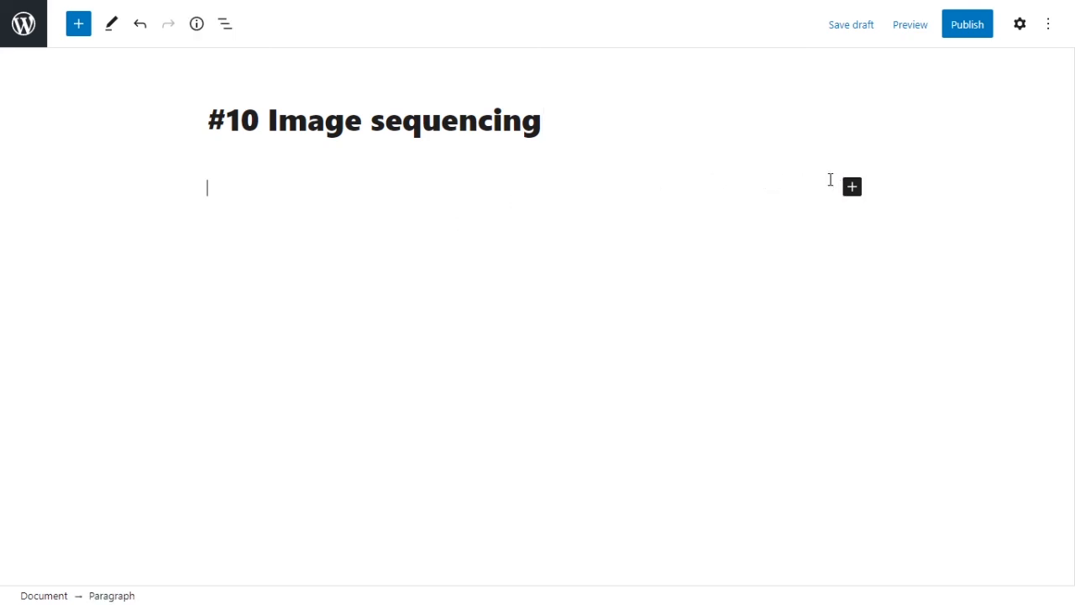
Add a Shortcode block to the post containing the copied [h5p id="22"].
click(852, 189)
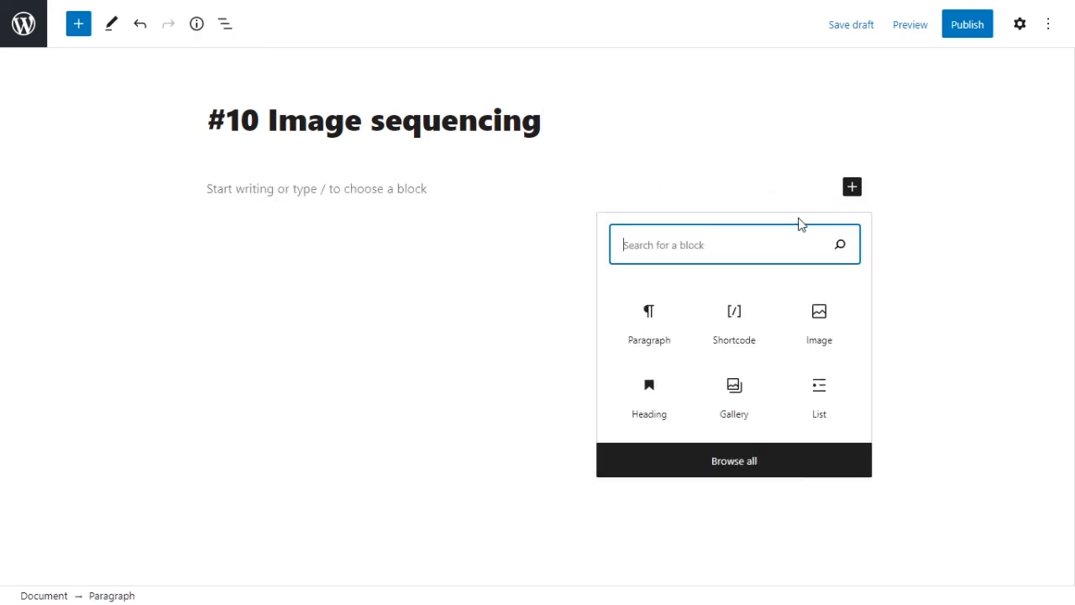
click(746, 321)
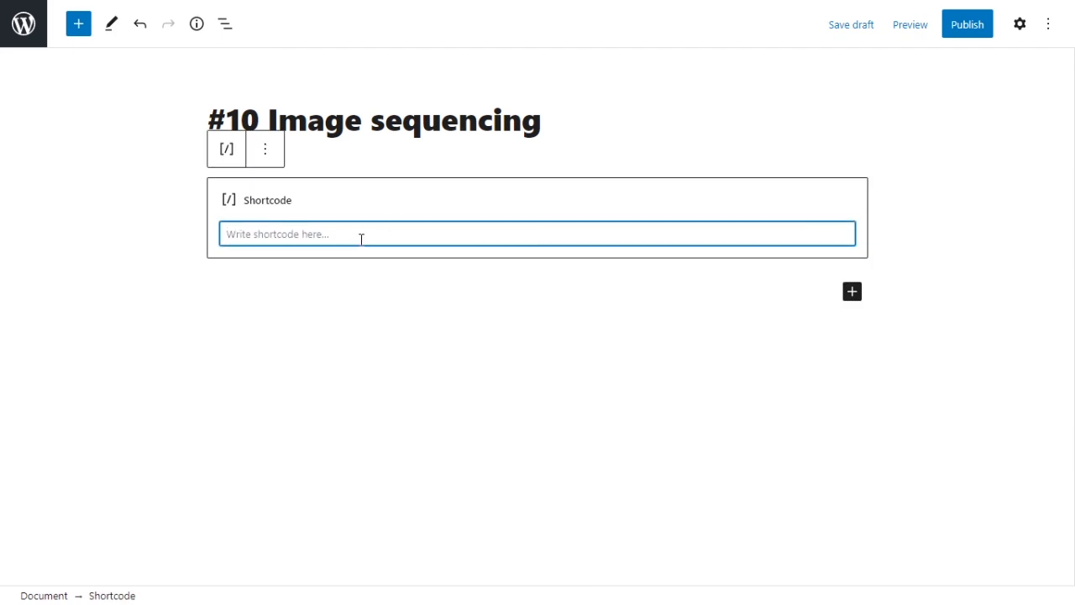
key(ctrl+v)
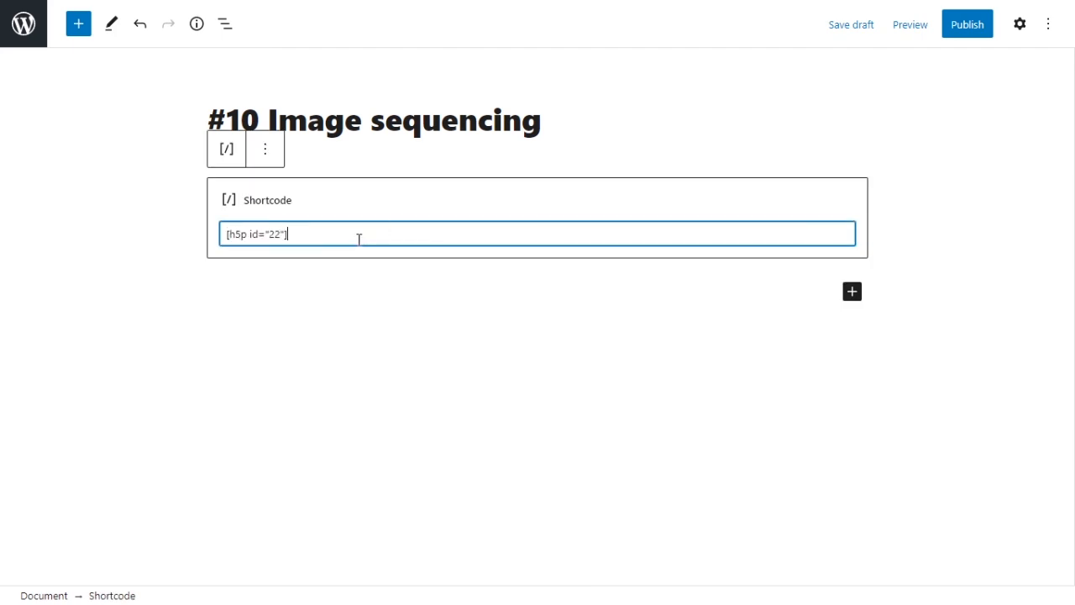
click(296, 233)
click(918, 179)
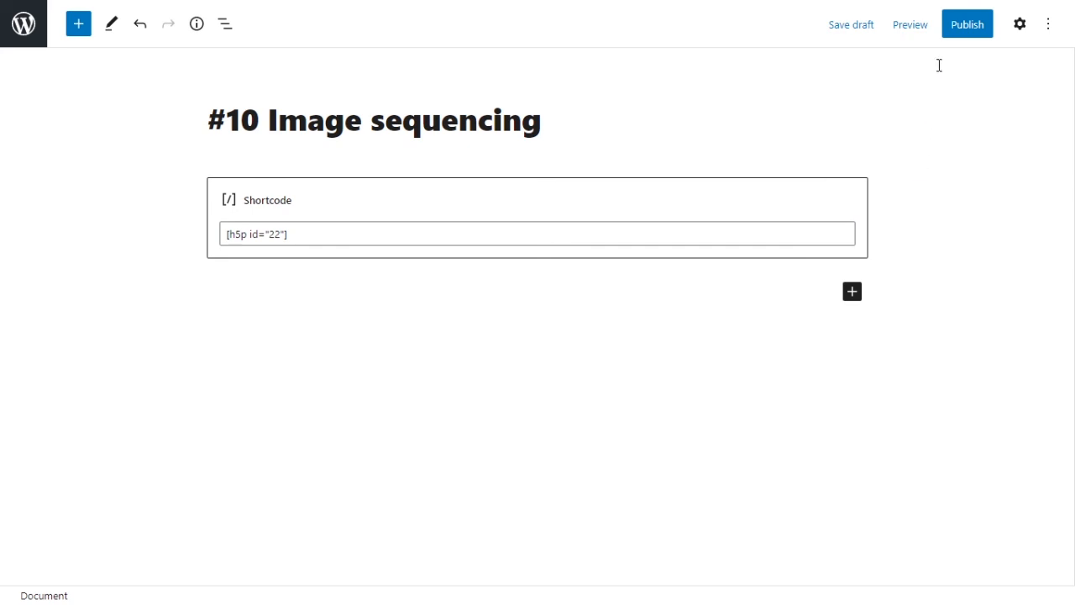
Publish the "#10 Image sequencing" post and view the embedded activity on its live page.
click(963, 33)
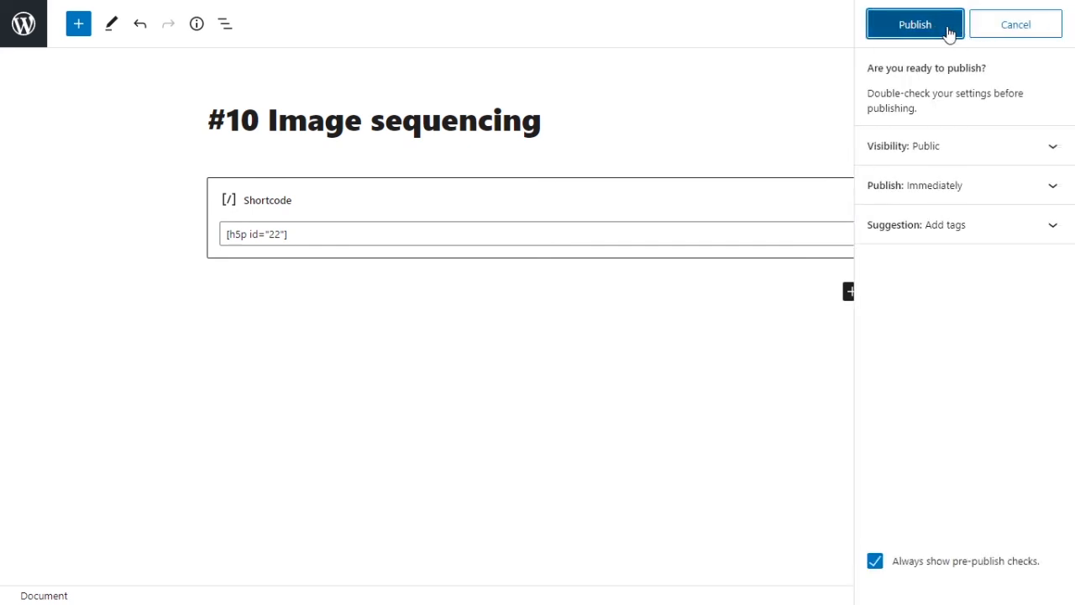
click(949, 32)
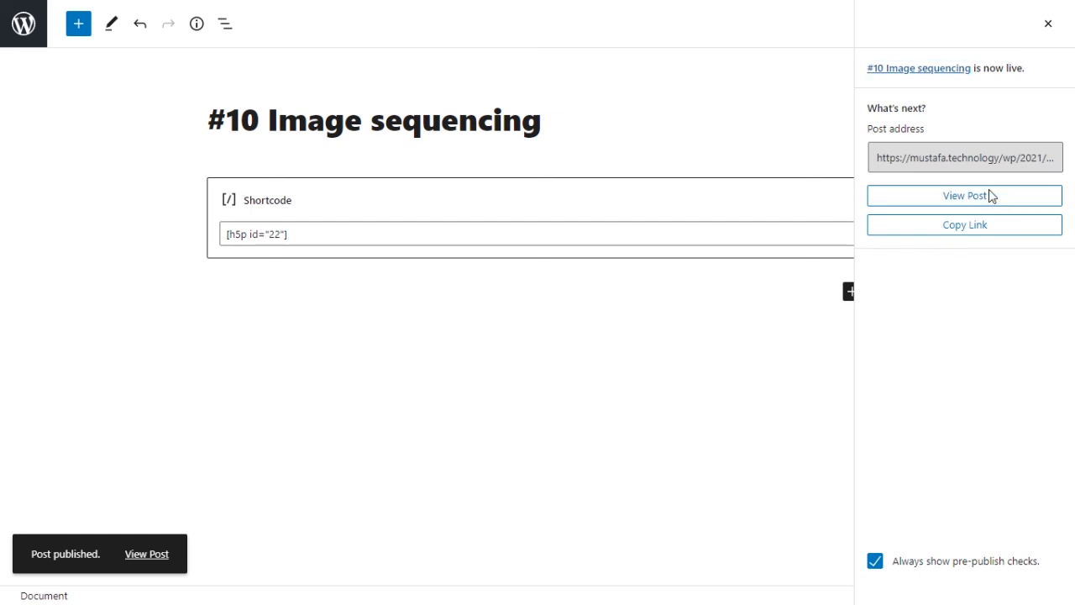
click(990, 196)
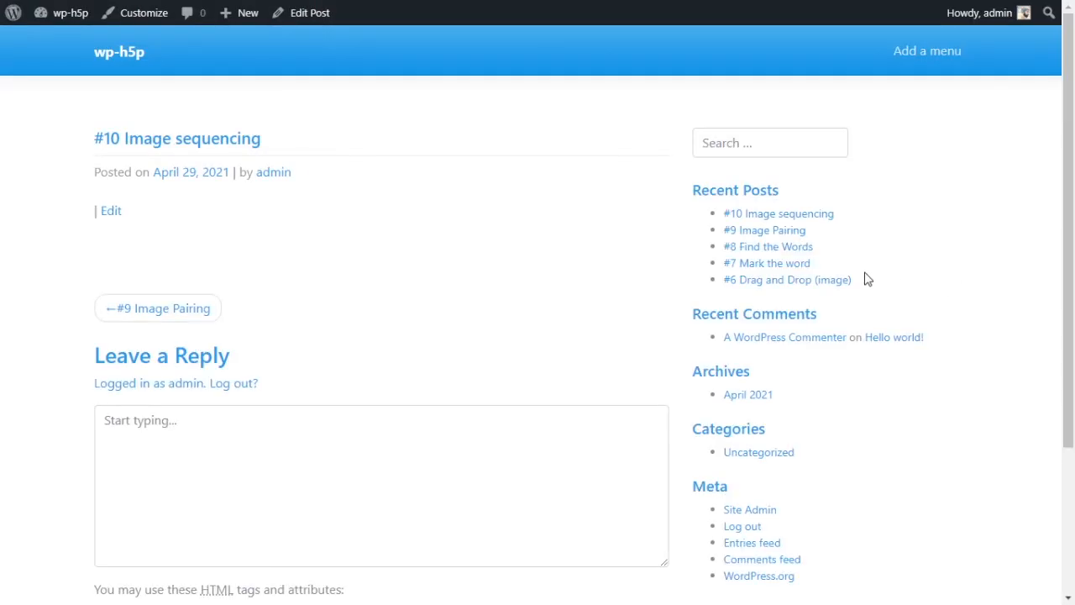
scroll(713, 295, down, 2)
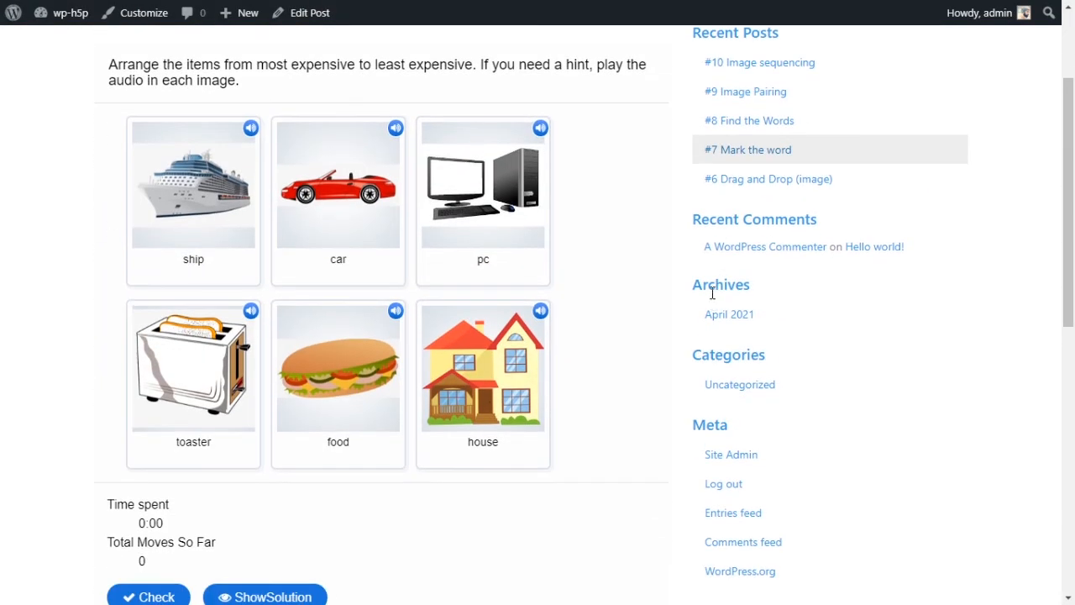
scroll(713, 294, down, 1)
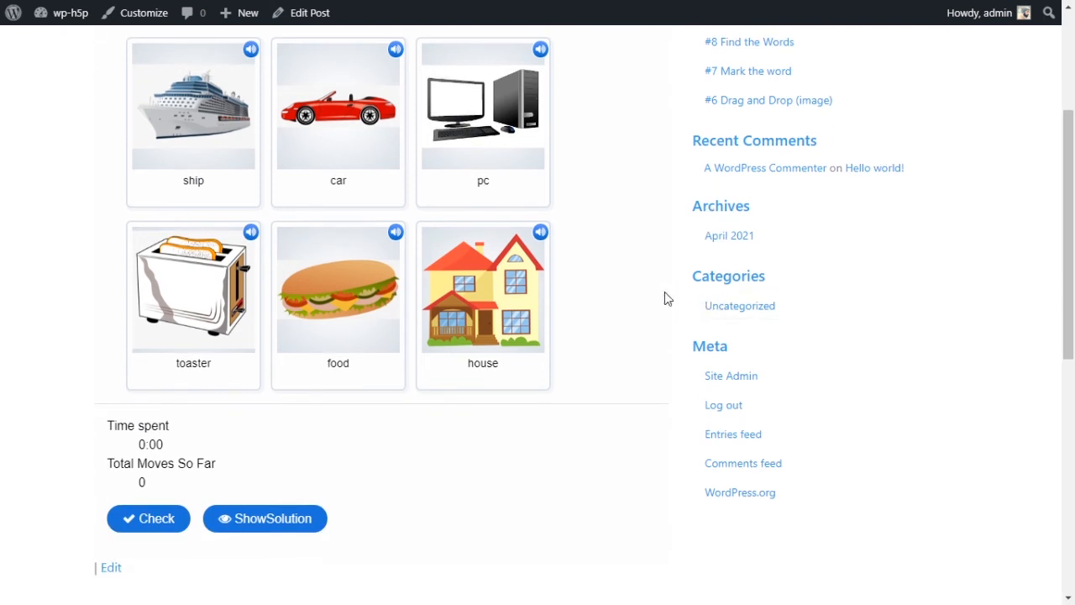
Move the house card between the ship and car cards in the published image sequencing activity.
scroll(509, 299, up, 2)
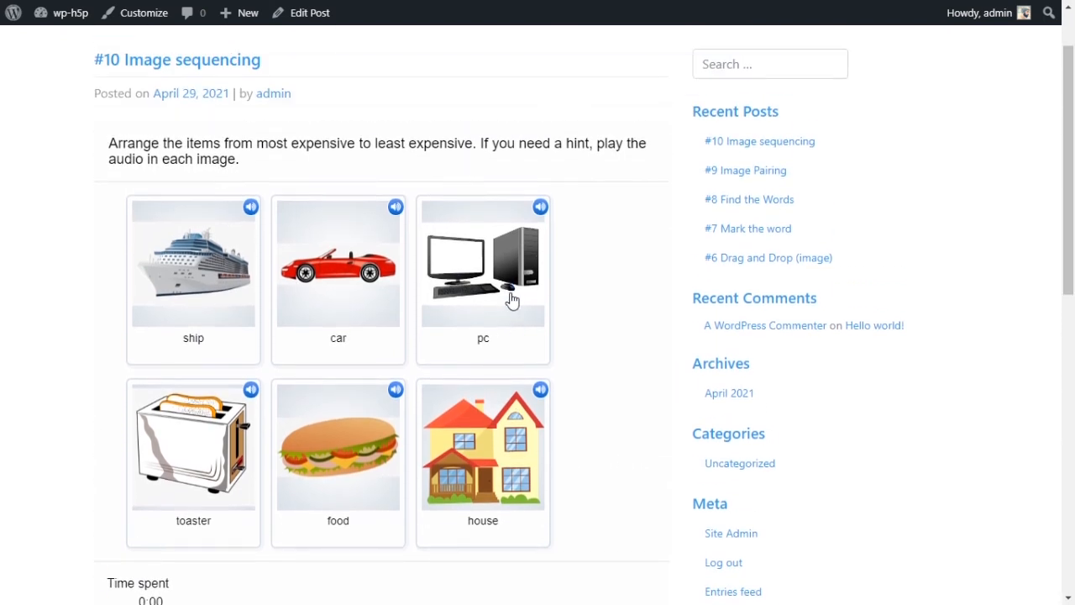
scroll(481, 248, down, 1)
scroll(1027, 168, up, 1)
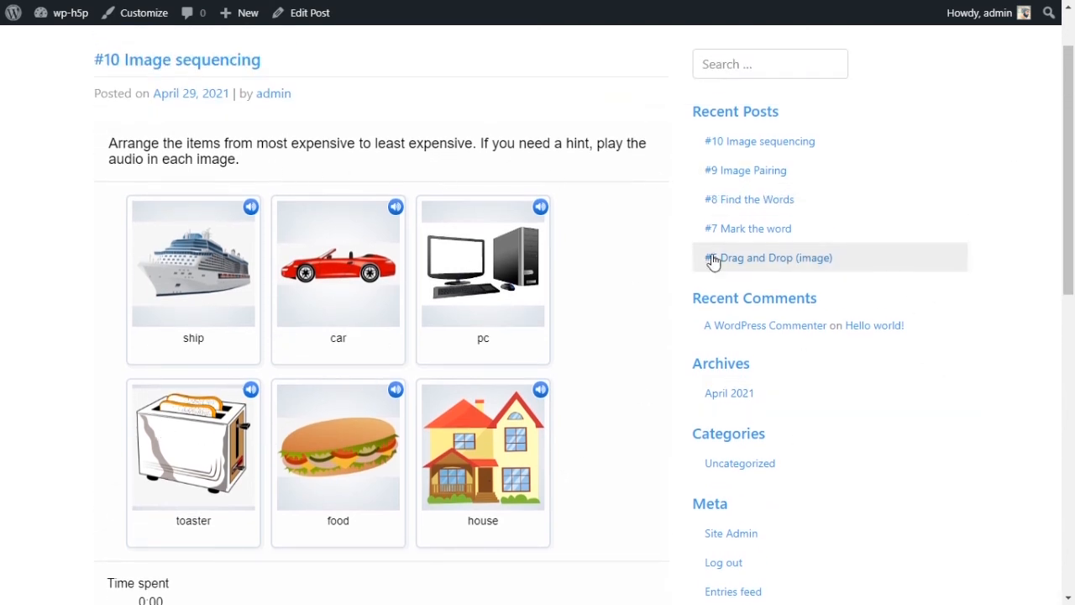
scroll(777, 284, down, 2)
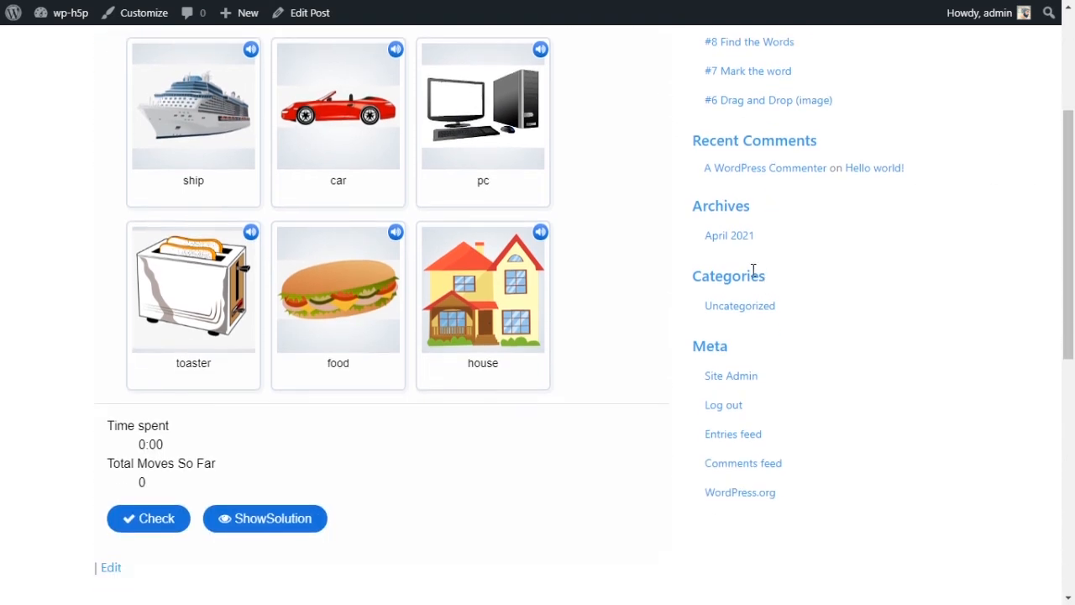
scroll(499, 326, up, 2)
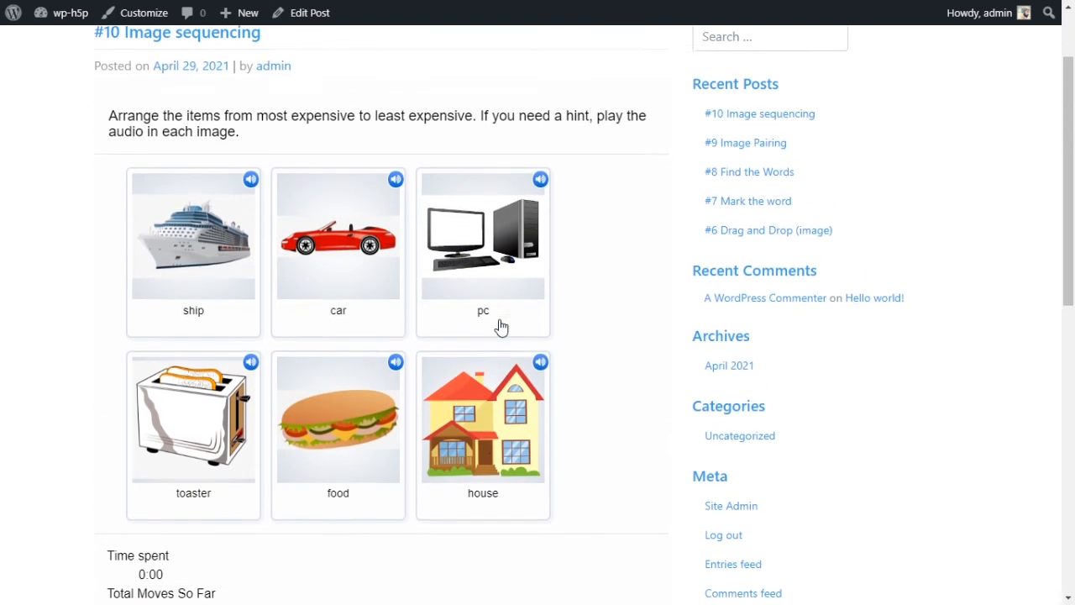
scroll(311, 269, down, 1)
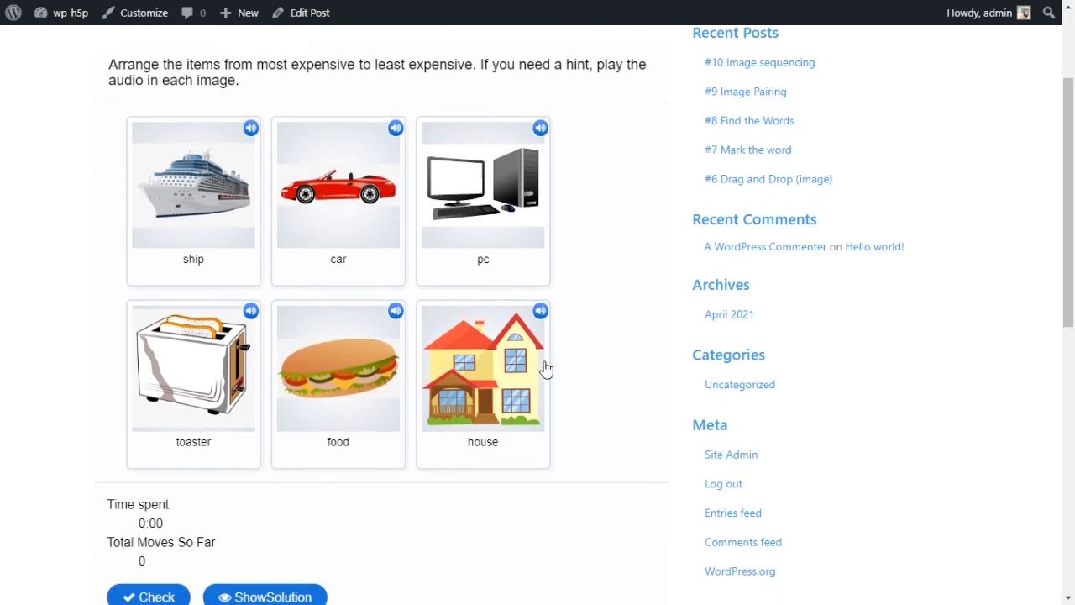
drag(522, 352, 346, 231)
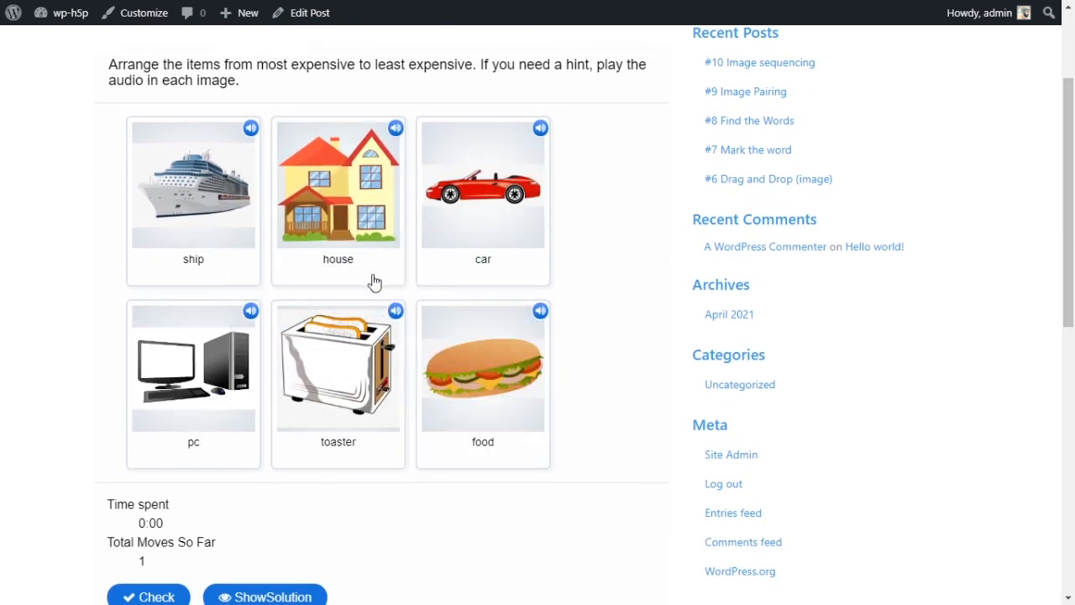
Play the audio hints on the house and toaster cards.
click(397, 130)
drag(237, 374, 202, 366)
click(395, 313)
click(396, 312)
Check the arranged card sequence and review the marking on each card.
scroll(351, 361, down, 2)
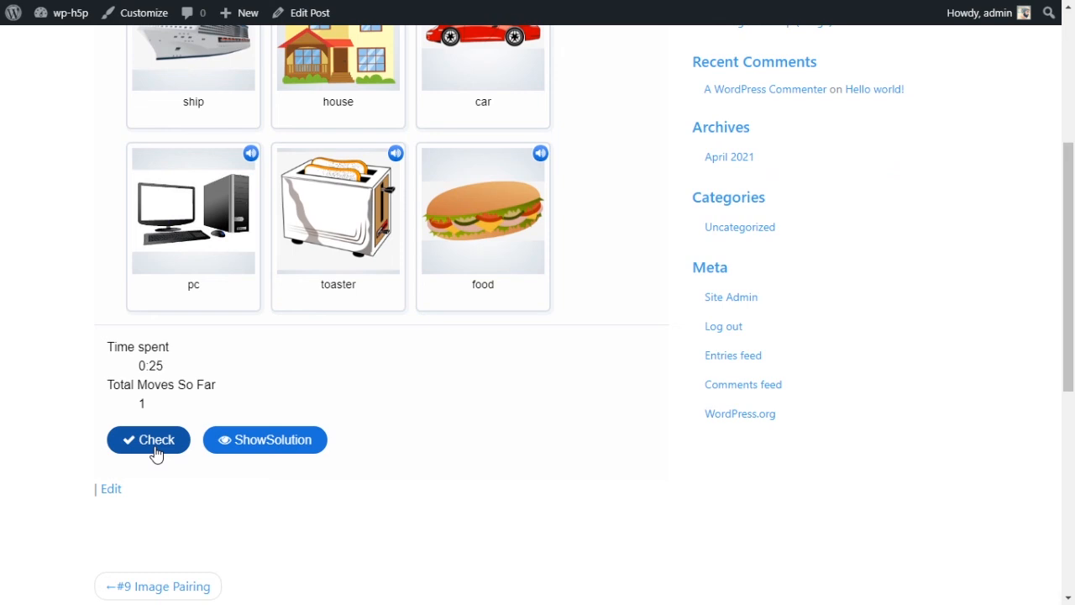
click(154, 451)
scroll(240, 400, up, 1)
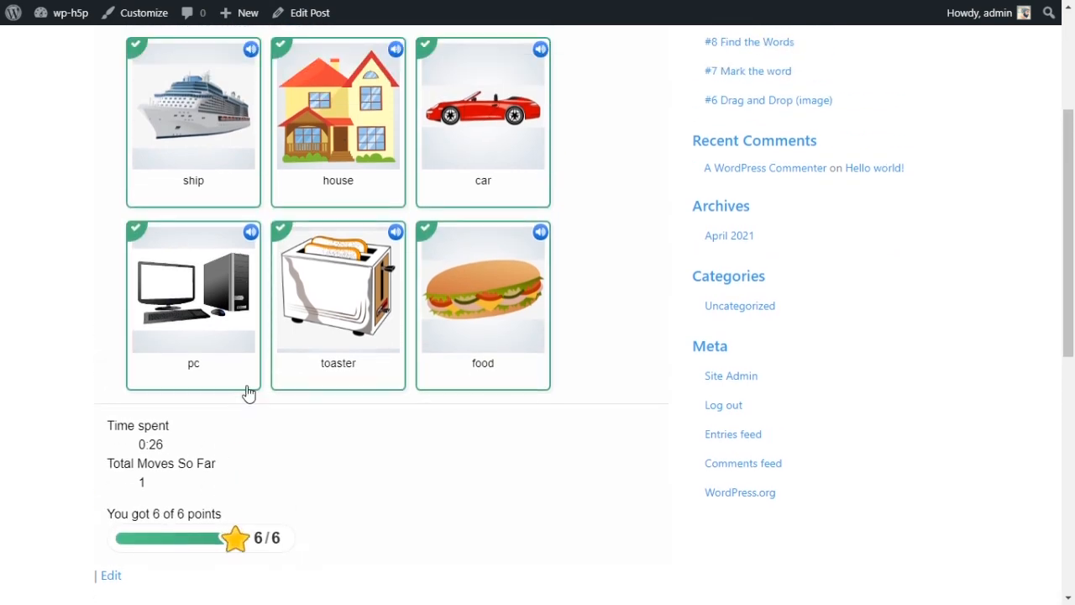
scroll(249, 391, up, 1)
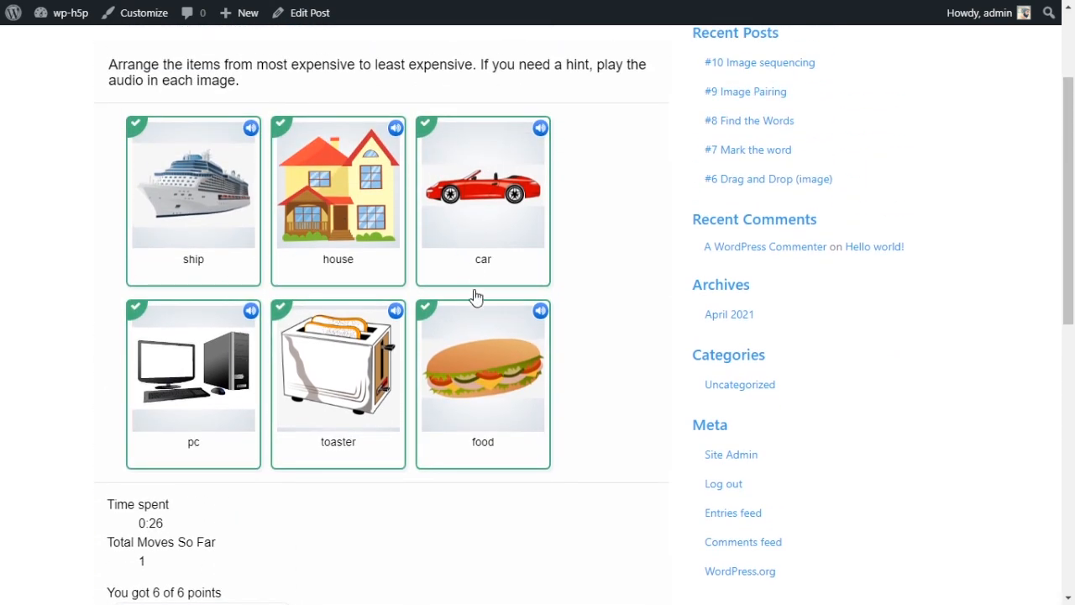